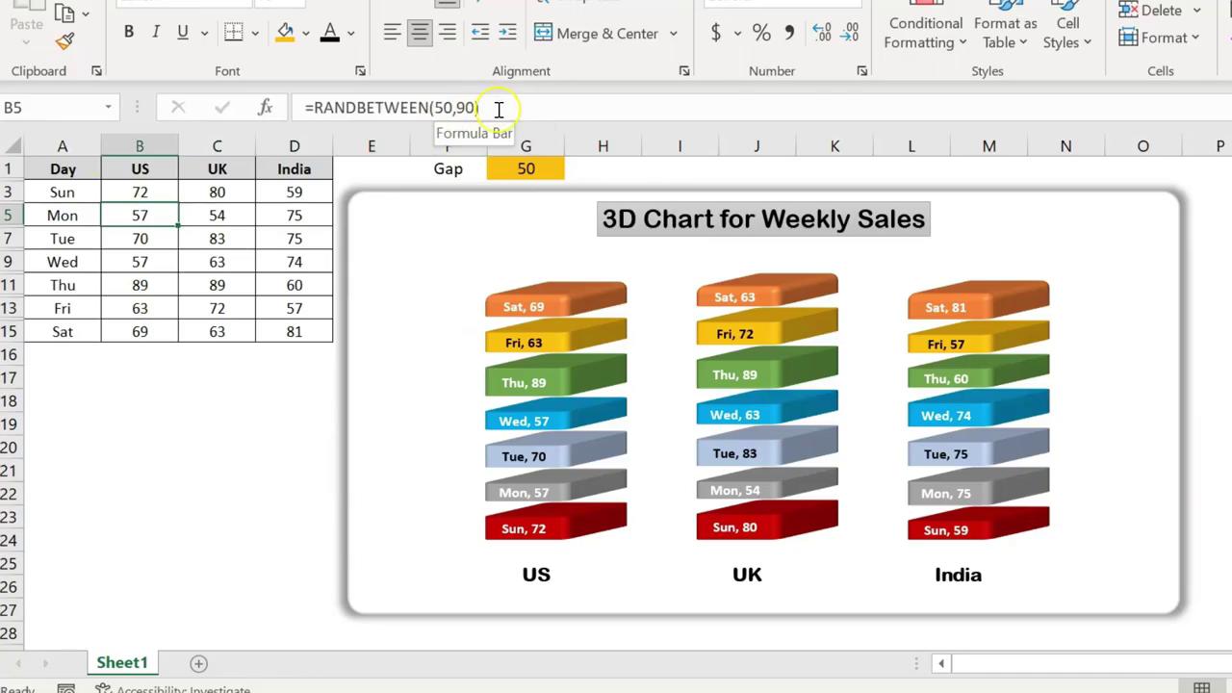
Step: Enter 20 as the new gap value in G1 to tighten the chart stacks
{"action": "left_click", "coordinate": [532, 169]}
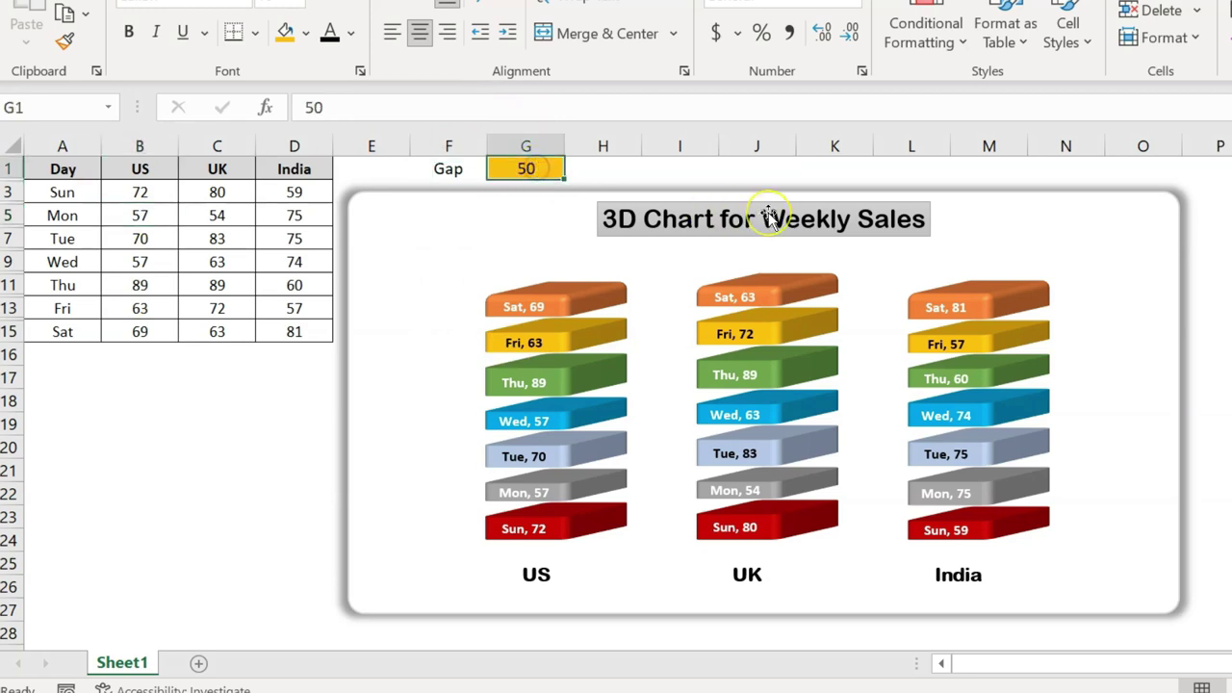
{"action": "type", "text": "20"}
{"action": "key", "text": "Return"}
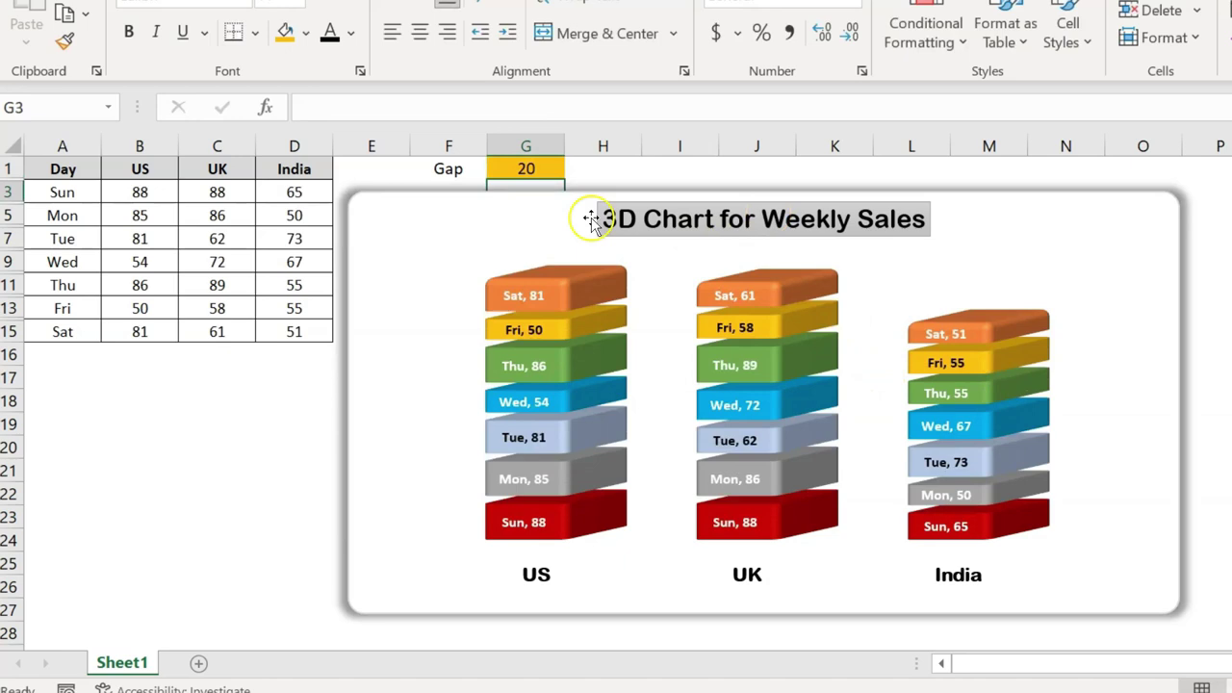
{"action": "left_click", "coordinate": [528, 169]}
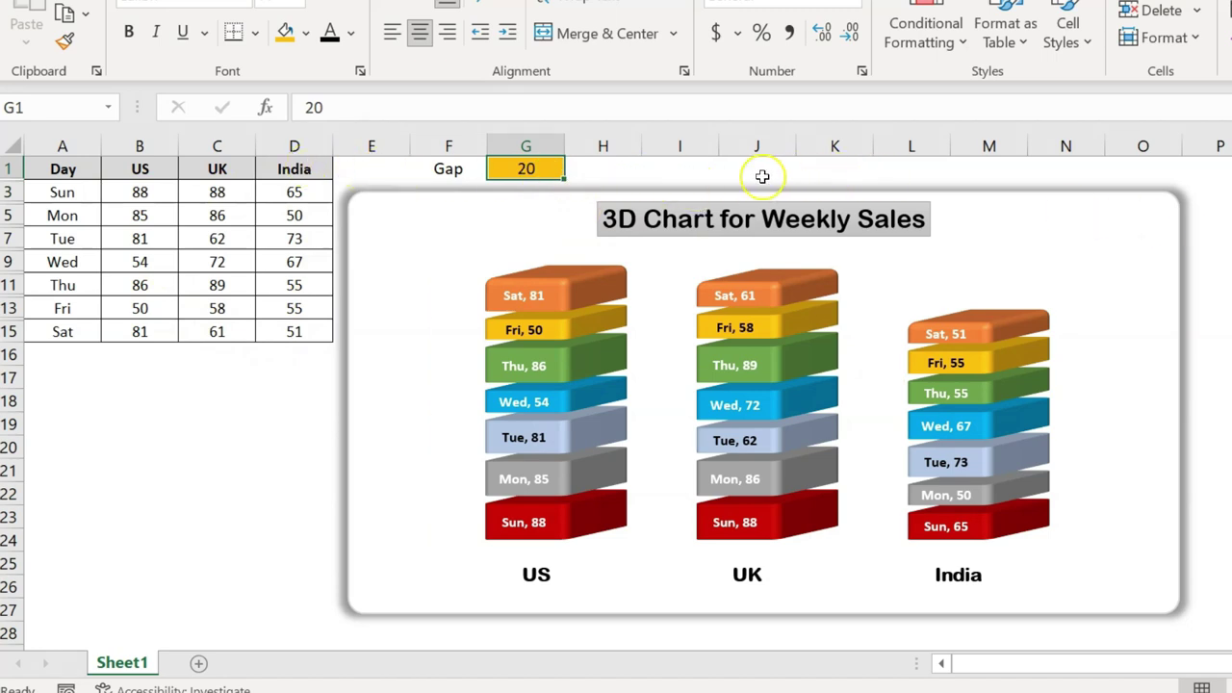
{"action": "left_click", "coordinate": [216, 503]}
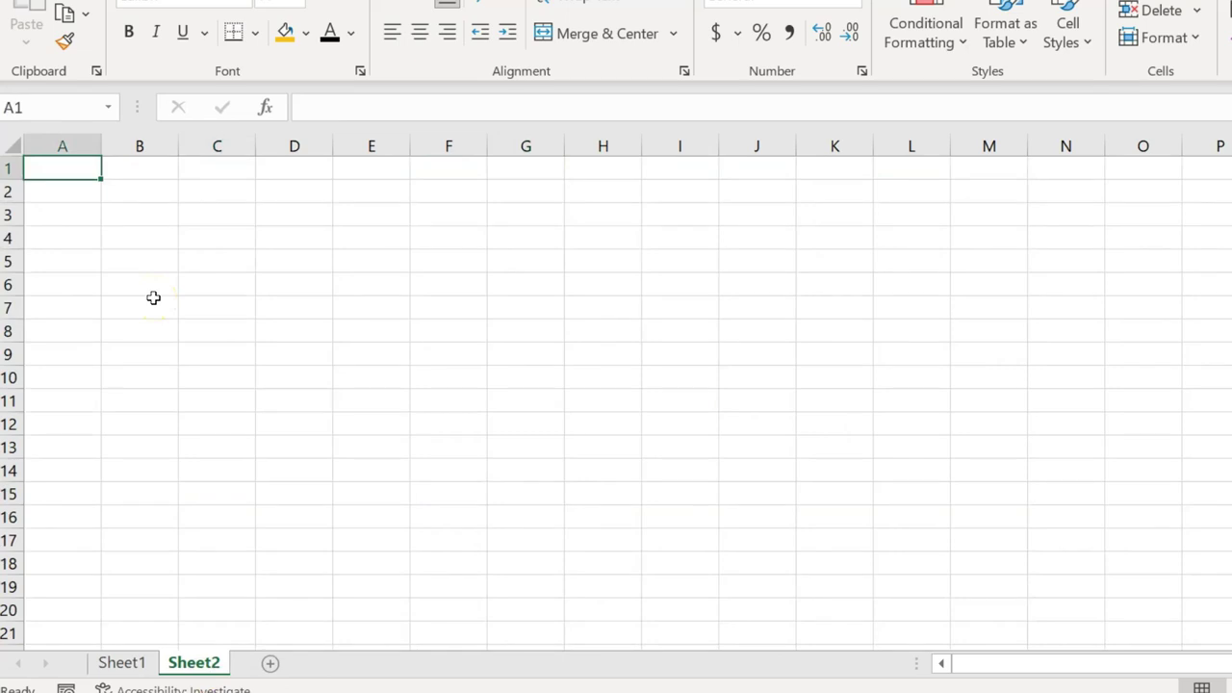
Step: Enter Day and Sun in column A and fill the days down to Sat
{"action": "type", "text": "Day"}
{"action": "key", "text": "Return"}
{"action": "type", "text": "Sun"}
{"action": "key", "text": "Return"}
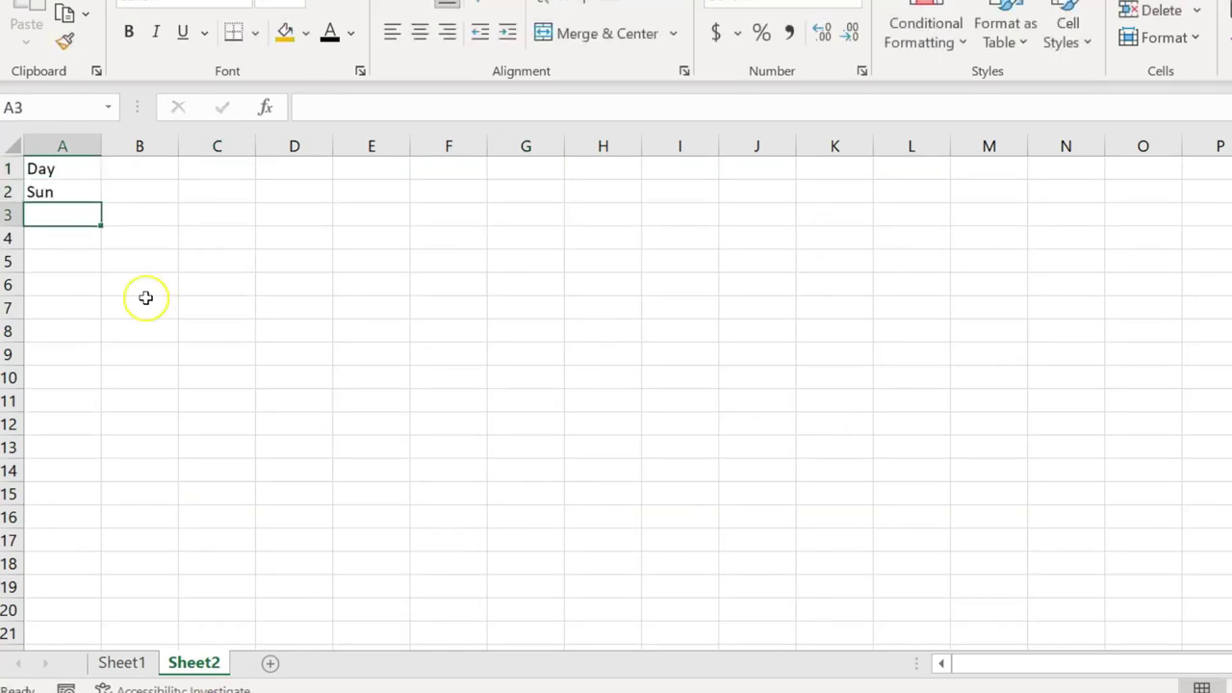
{"action": "left_click", "coordinate": [72, 197]}
{"action": "left_click_drag", "start_coordinate": [101, 202], "coordinate": [100, 347]}
Step: Add the country headers US, UK and India in B1:D1
{"action": "left_click", "coordinate": [158, 183]}
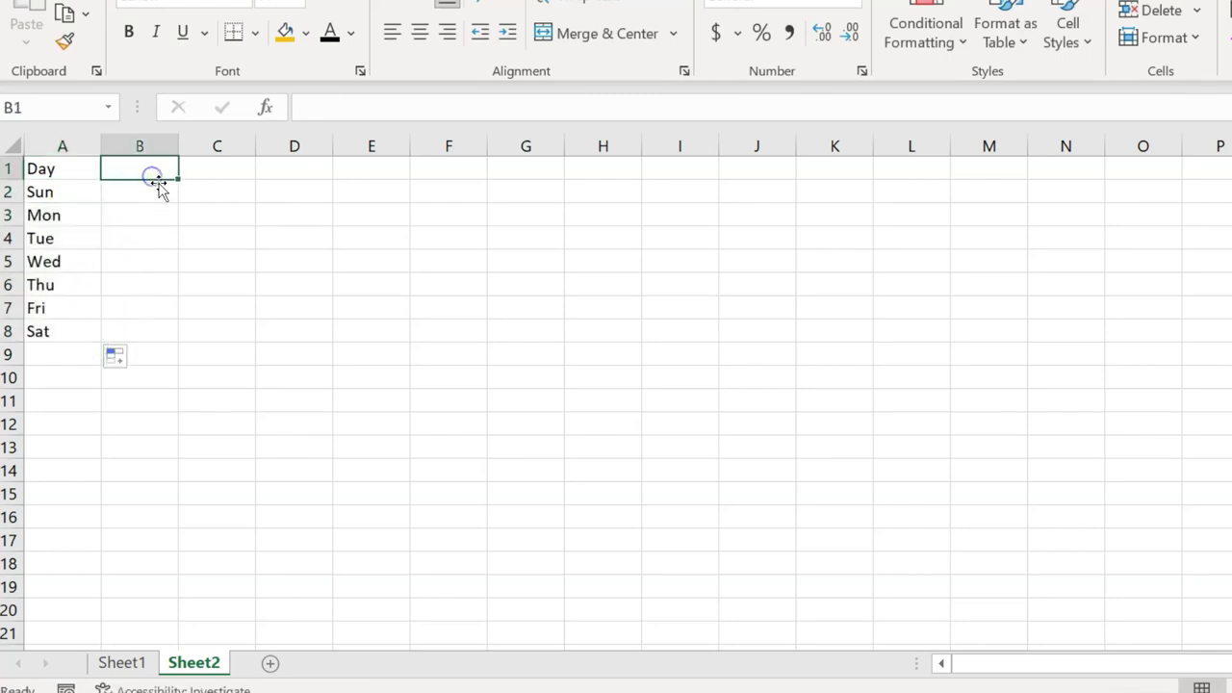
{"action": "type", "text": "U"}
{"action": "key", "text": "Tab"}
{"action": "type", "text": "UK"}
{"action": "key", "text": "Tab"}
{"action": "type", "text": "India"}
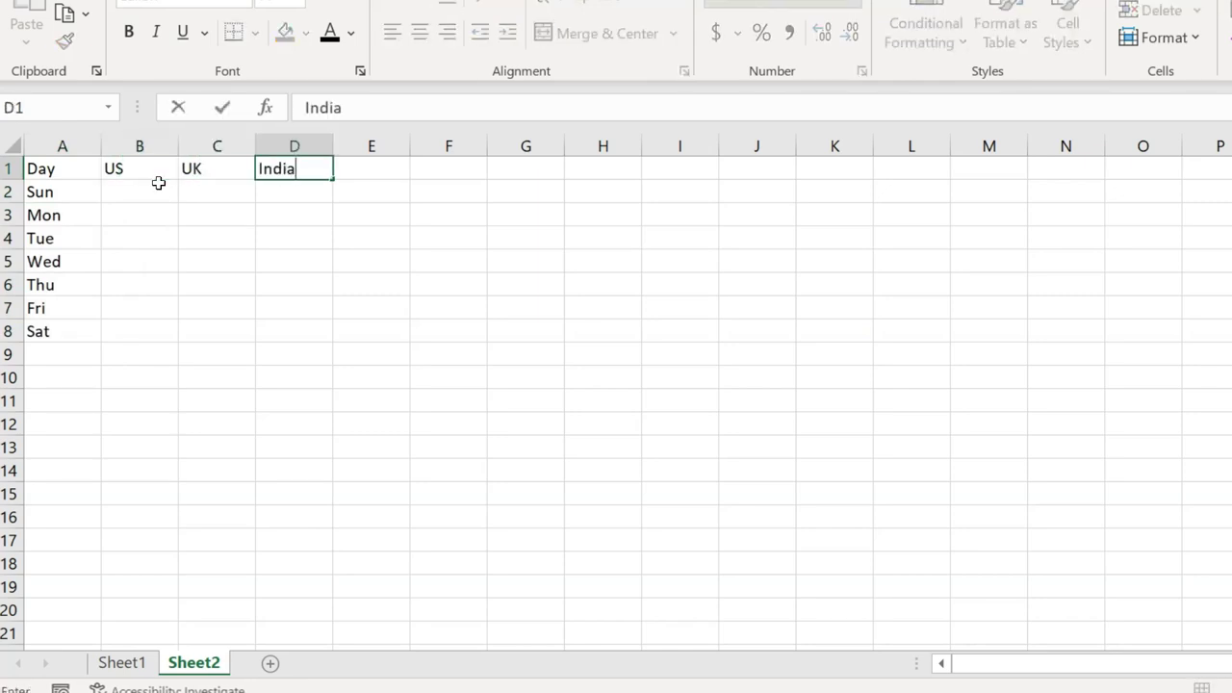
{"action": "key", "text": "Return"}
Step: Enter the formula =RANDBETWEEN(50,90) in B2
{"action": "left_click_drag", "start_coordinate": [159, 185], "coordinate": [160, 202]}
{"action": "left_click", "coordinate": [160, 176]}
{"action": "left_click", "coordinate": [159, 188]}
{"action": "type", "text": "=ra"}
{"action": "key", "text": "Down"}
{"action": "key", "text": "Down"}
{"action": "key", "text": "Down"}
{"action": "key", "text": "Tab"}
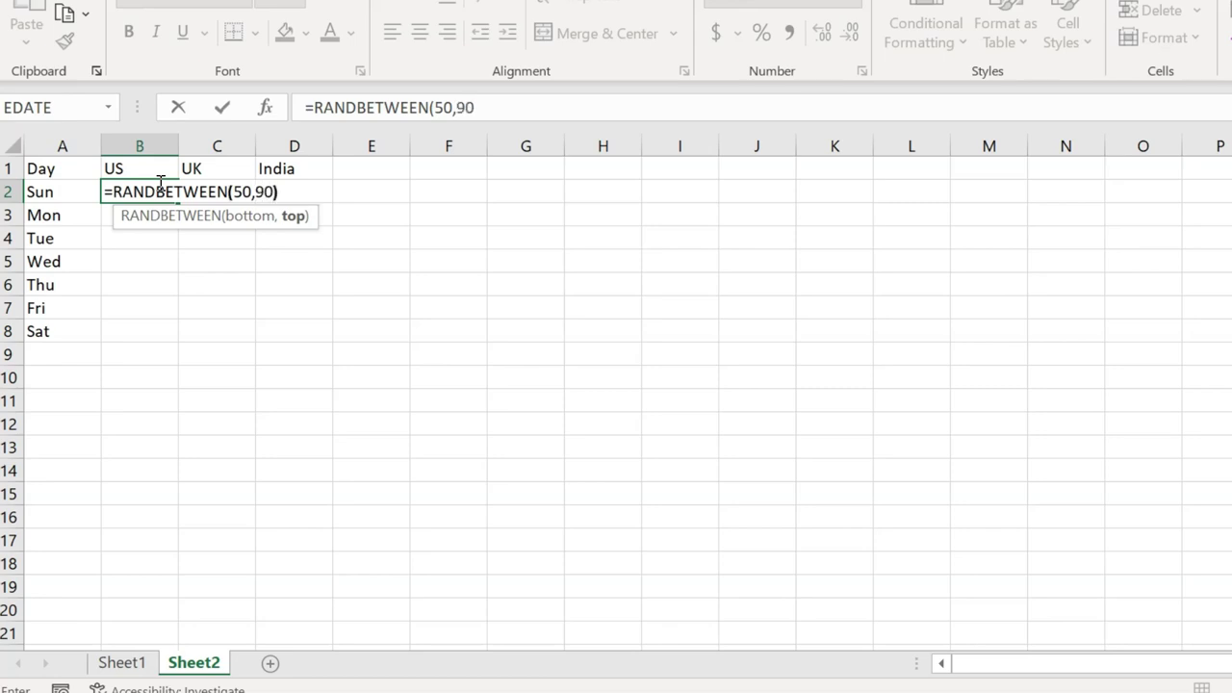
{"action": "type", "text": ")"}
{"action": "key", "text": "Return"}
Step: Copy the RANDBETWEEN formula across the whole B2:D8 value range
{"action": "key", "text": "Up"}
{"action": "key", "text": "ctrl+c"}
{"action": "key", "text": "shift+Down"}
{"action": "key", "text": "shift+Down"}
{"action": "key", "text": "shift+Down"}
{"action": "key", "text": "shift+Down"}
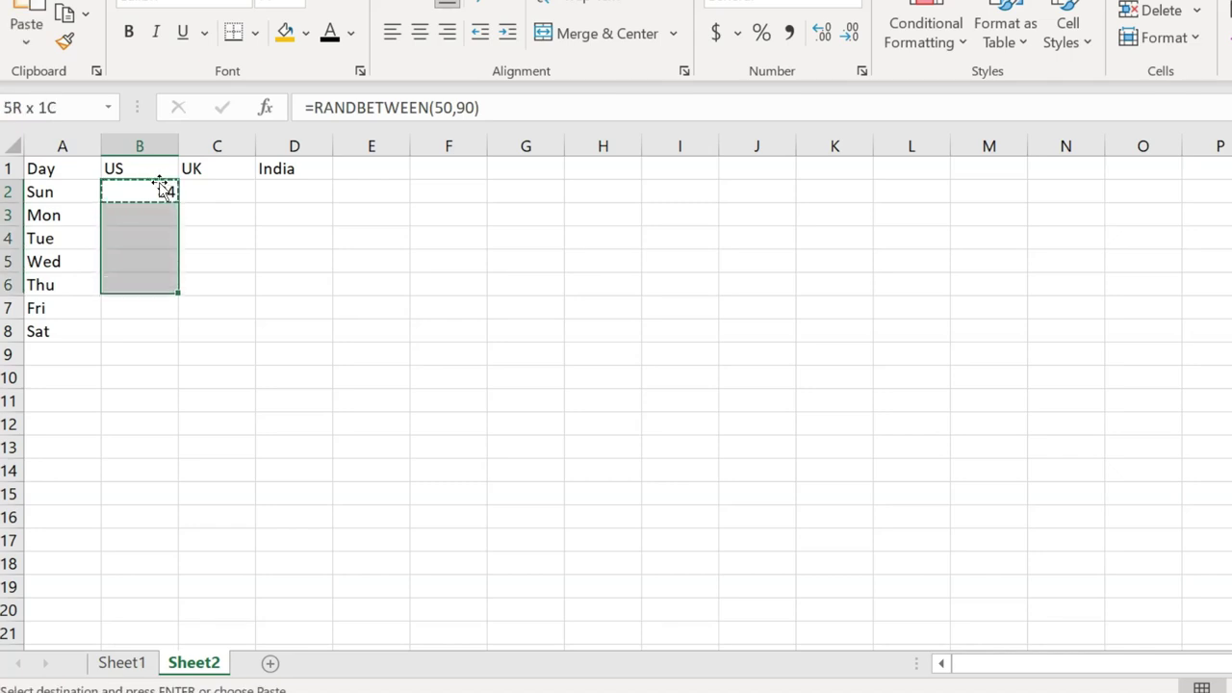
{"action": "key", "text": "shift+Down"}
{"action": "key", "text": "shift+Down"}
{"action": "key", "text": "shift+Right"}
{"action": "key", "text": "shift+Right"}
{"action": "key", "text": "ctrl+v"}
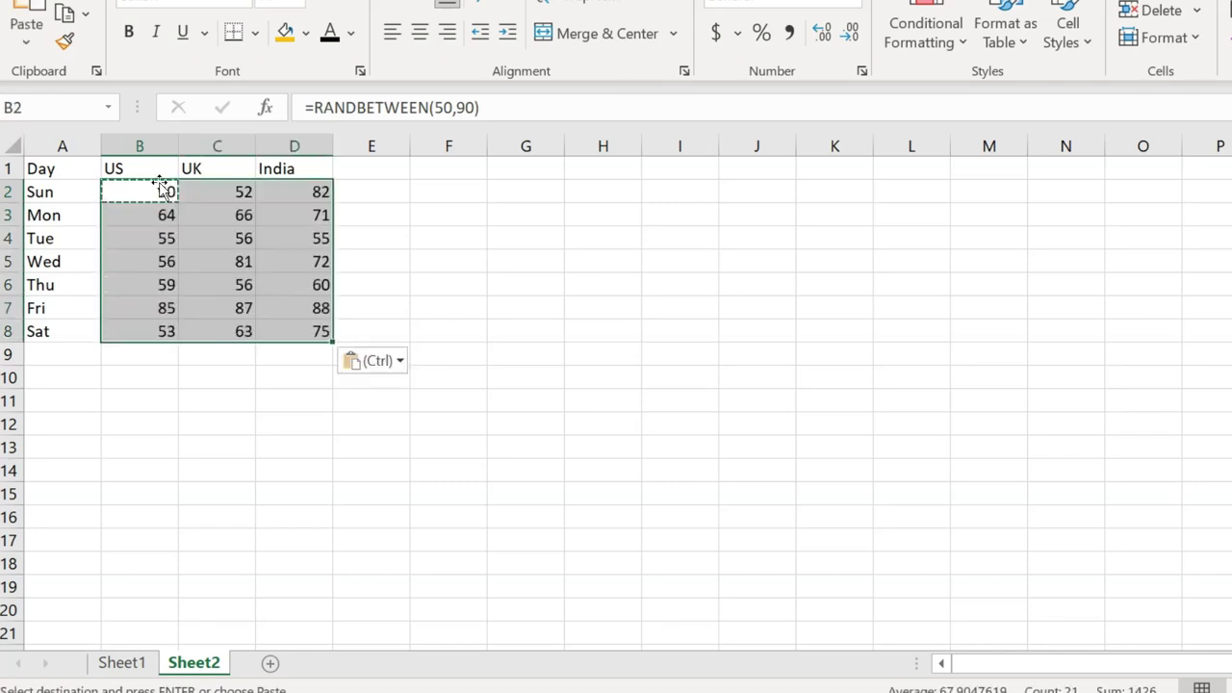
{"action": "left_click", "coordinate": [160, 179]}
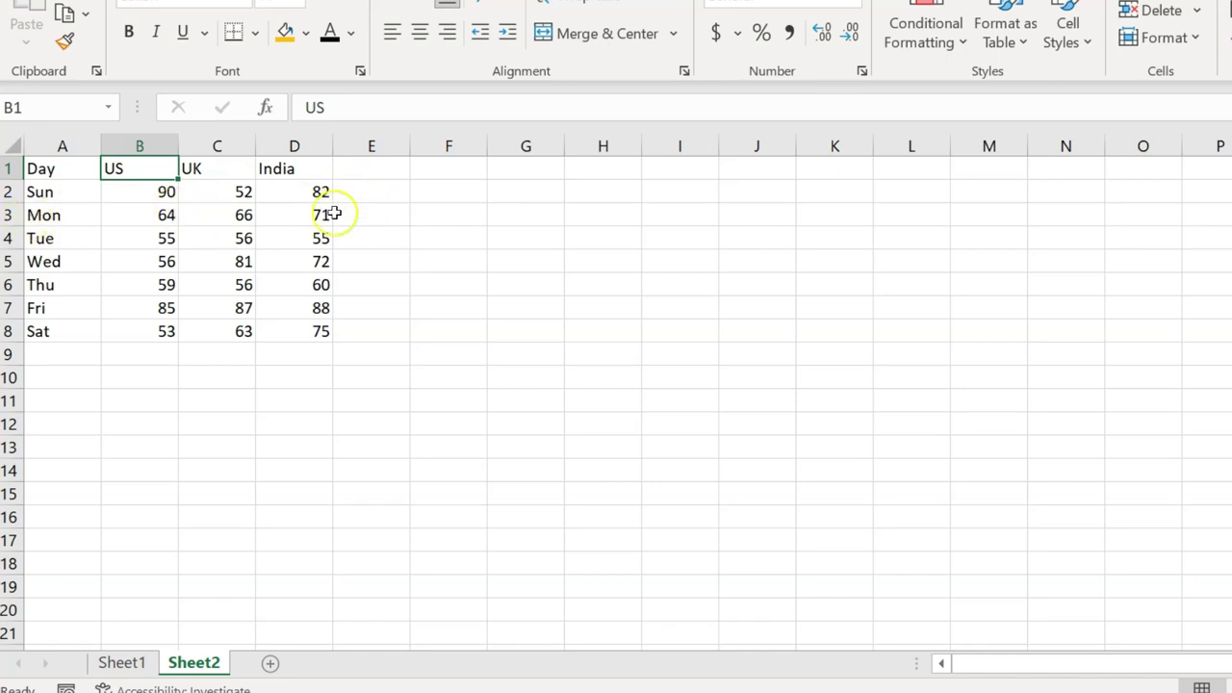
{"action": "left_click", "coordinate": [10, 217]}
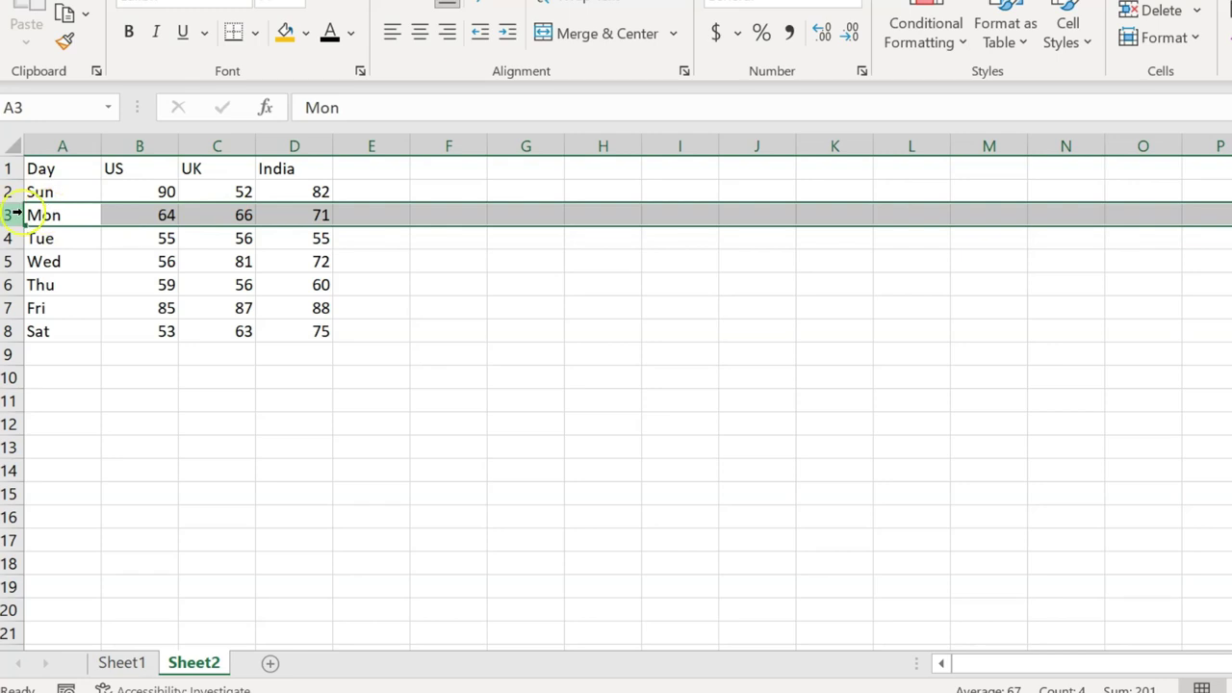
Step: Insert a blank row above Mon and label it Gap in A3
{"action": "right_click", "coordinate": [12, 213]}
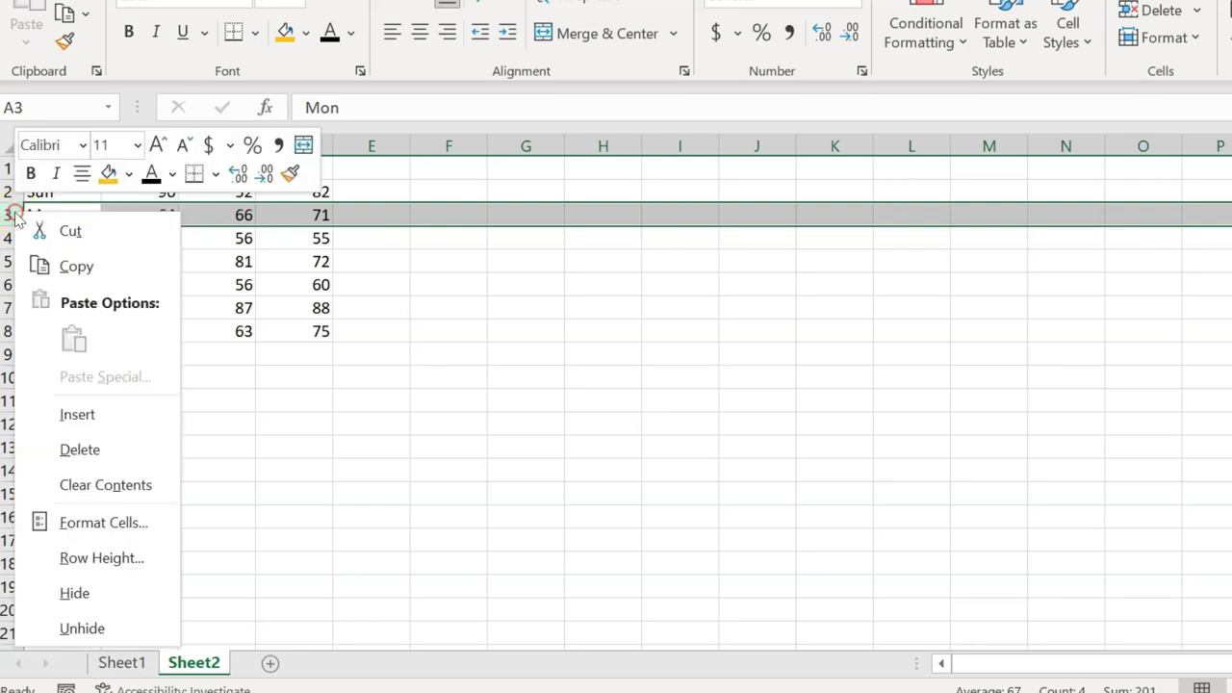
{"action": "left_click", "coordinate": [104, 420]}
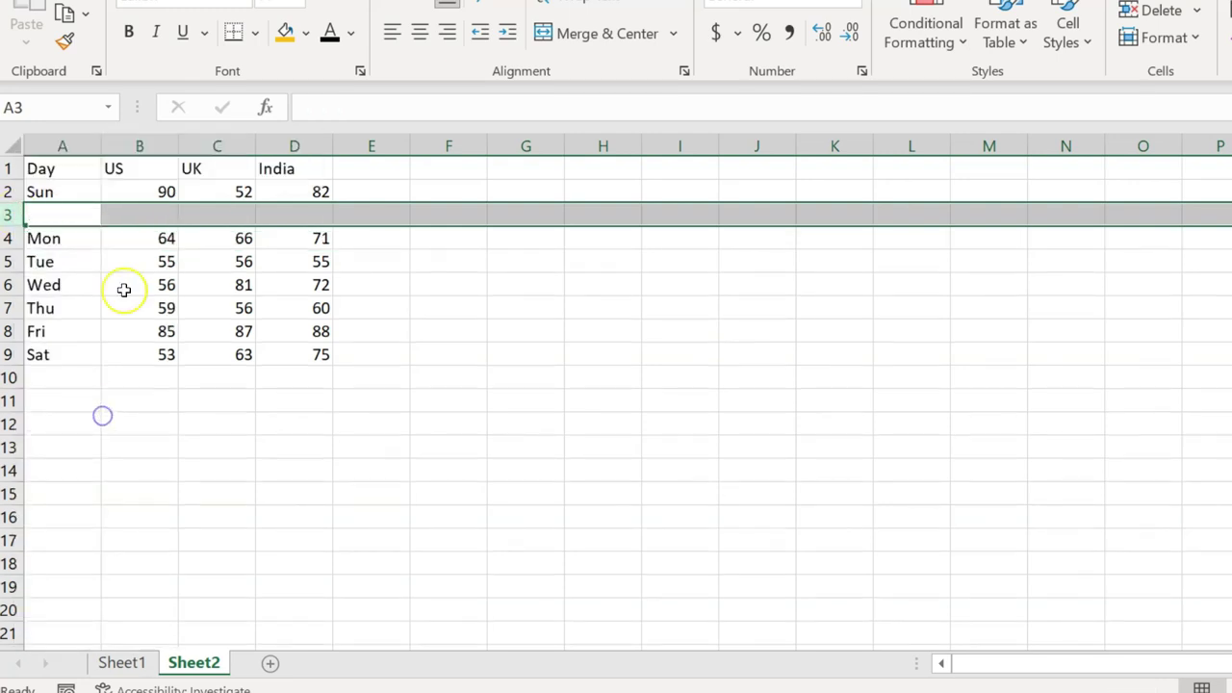
{"action": "left_click", "coordinate": [69, 213]}
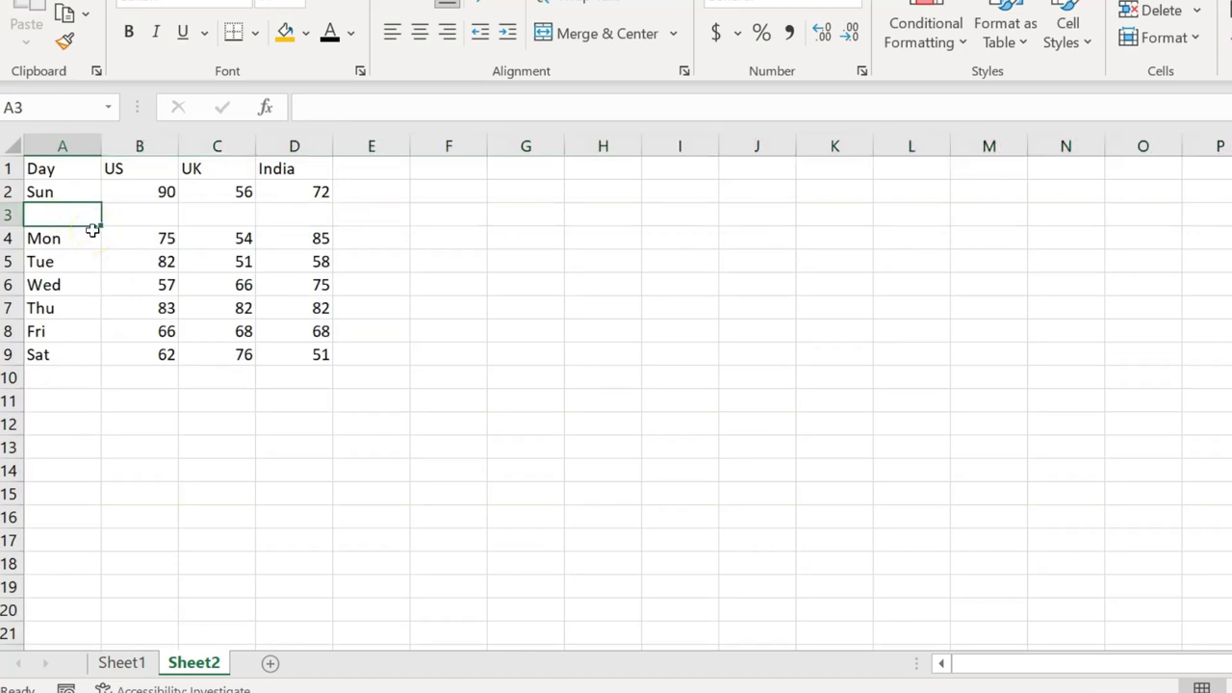
{"action": "type", "text": "Gap"}
{"action": "key", "text": "Tab"}
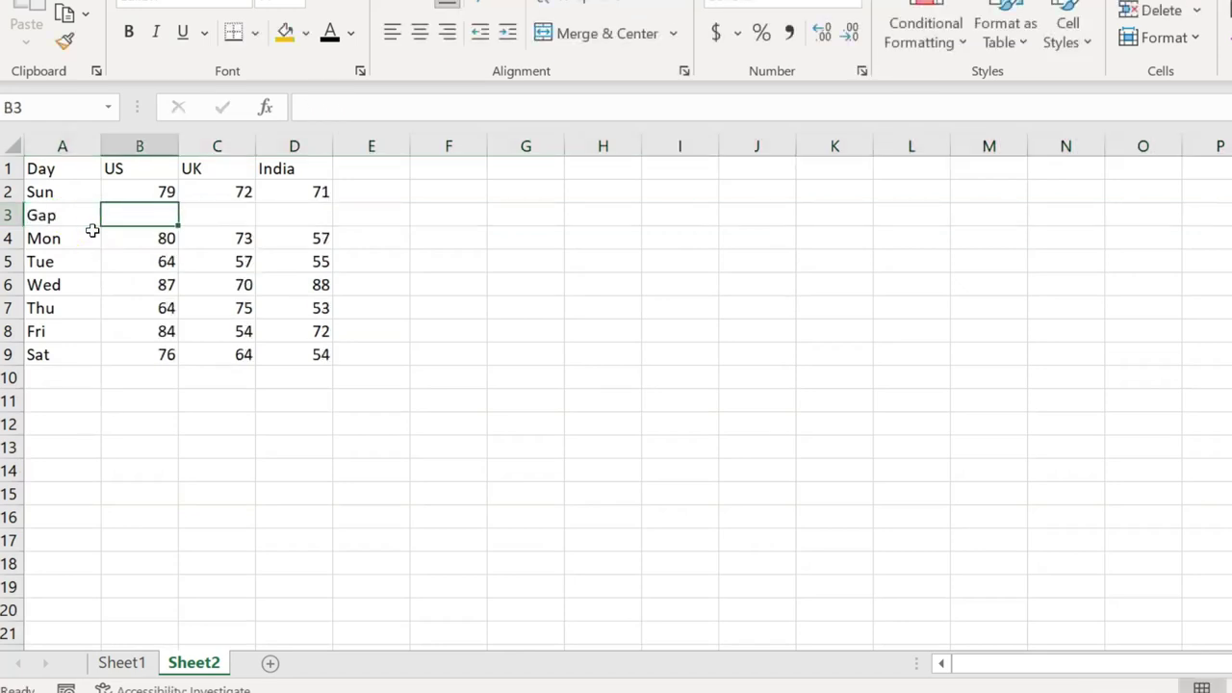
Step: Put the label Gap in G1 and 20 in H1, then begin B3's formula referencing H1
{"action": "left_click", "coordinate": [548, 167]}
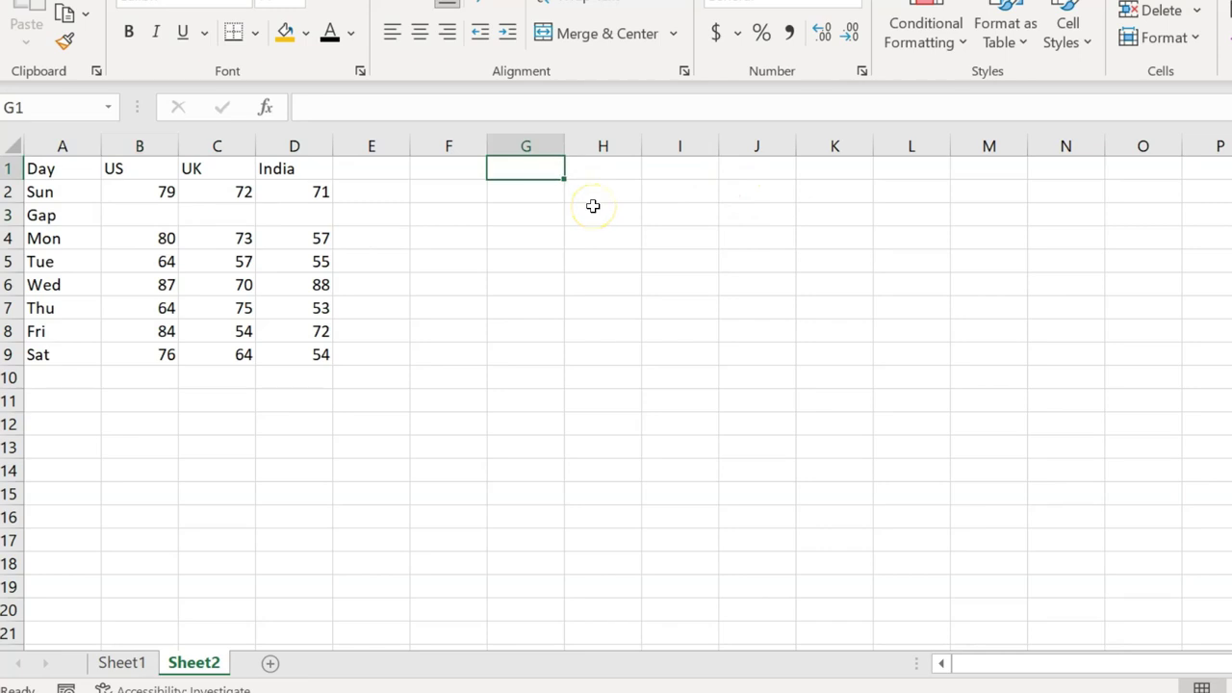
{"action": "type", "text": "Gap"}
{"action": "key", "text": "Tab"}
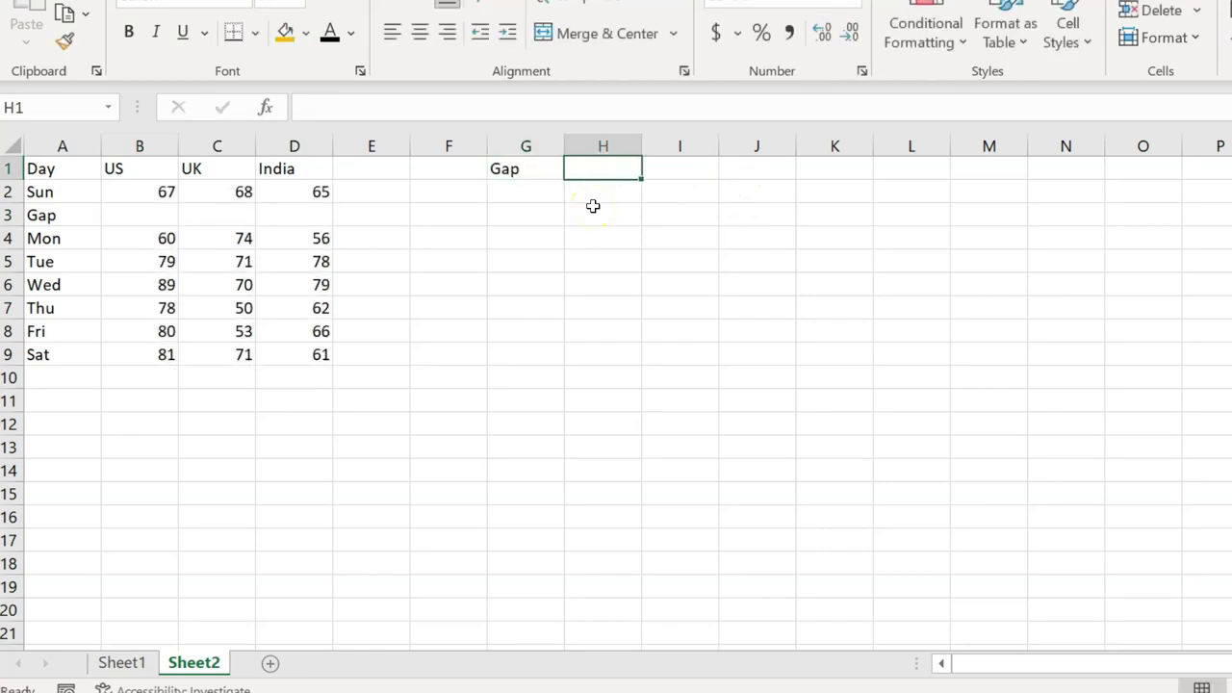
{"action": "type", "text": "20"}
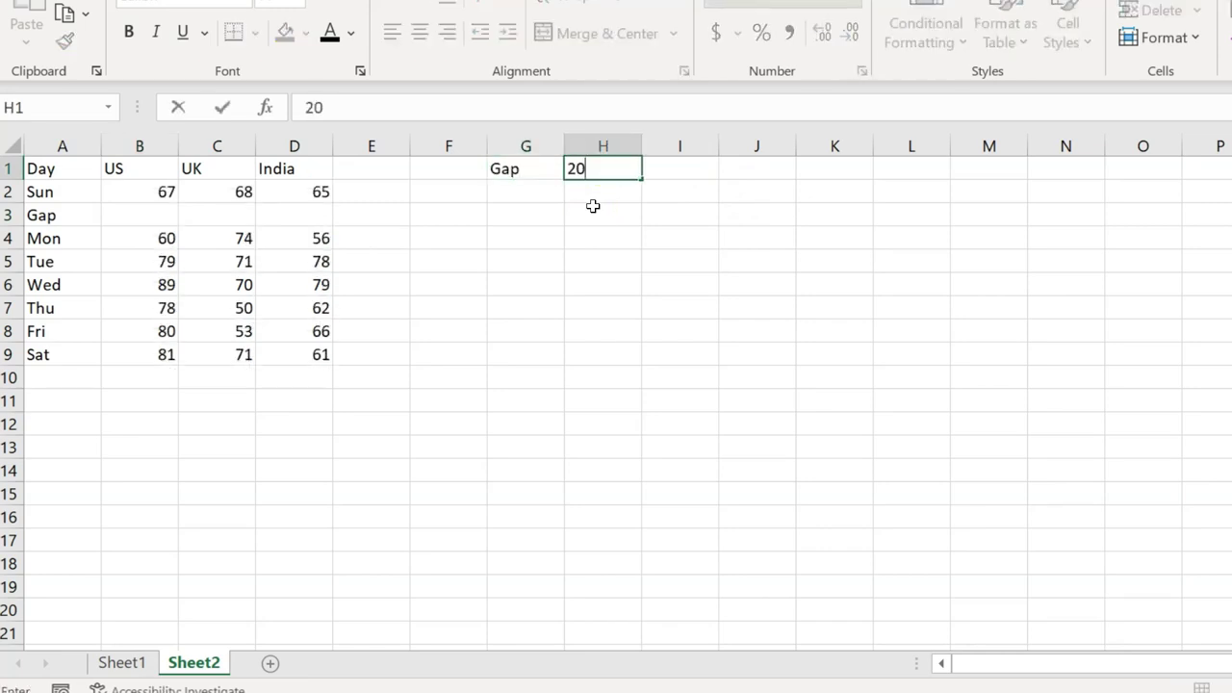
{"action": "key", "text": "Return"}
{"action": "left_click", "coordinate": [165, 211]}
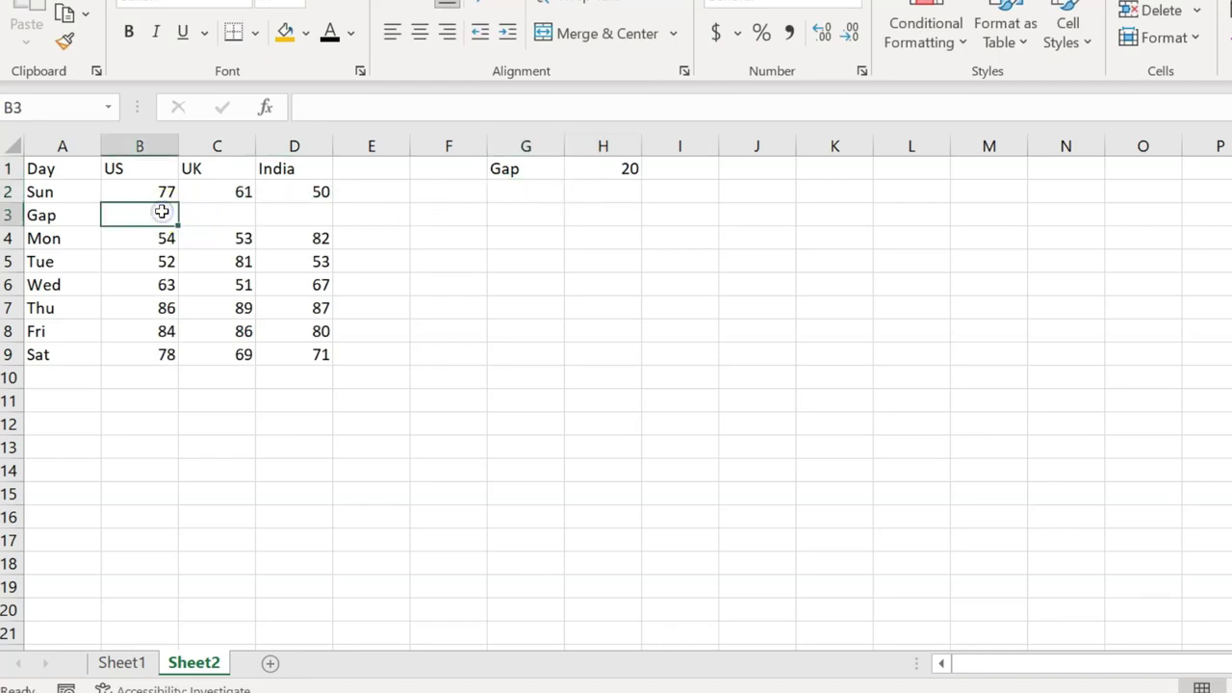
{"action": "type", "text": "="}
{"action": "left_click", "coordinate": [630, 169]}
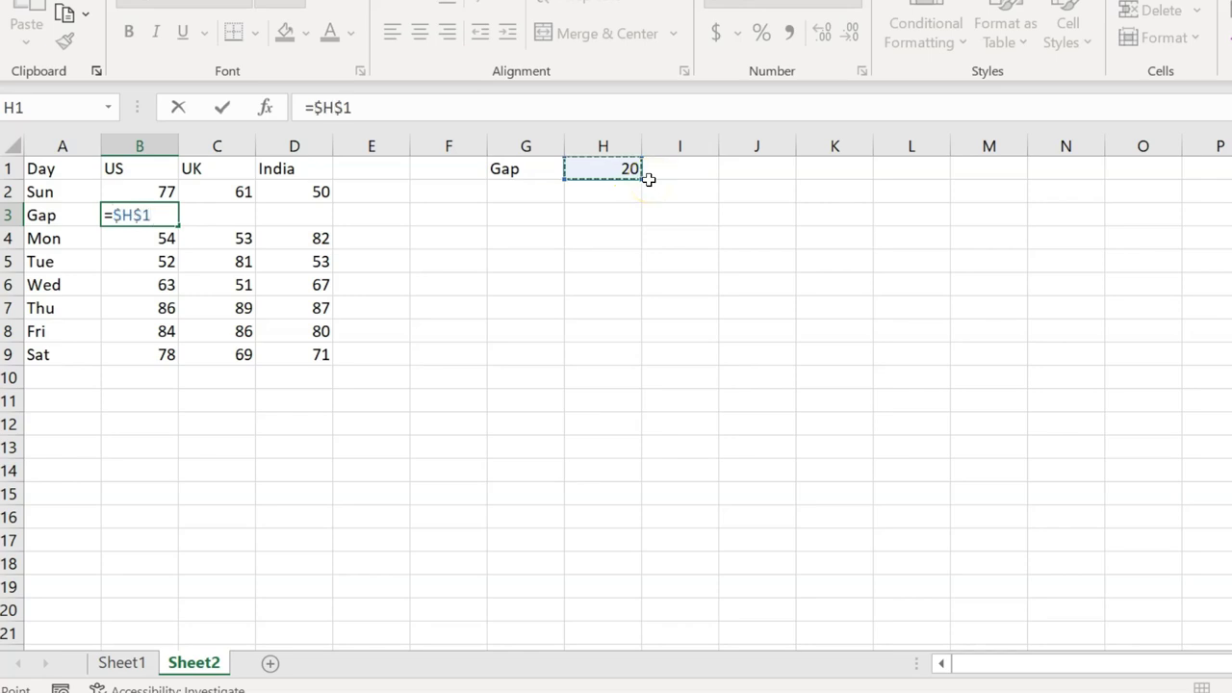
Step: Link the Gap row values B3:D3 to =$H$1
{"action": "key", "text": "Return"}
{"action": "key", "text": "Up"}
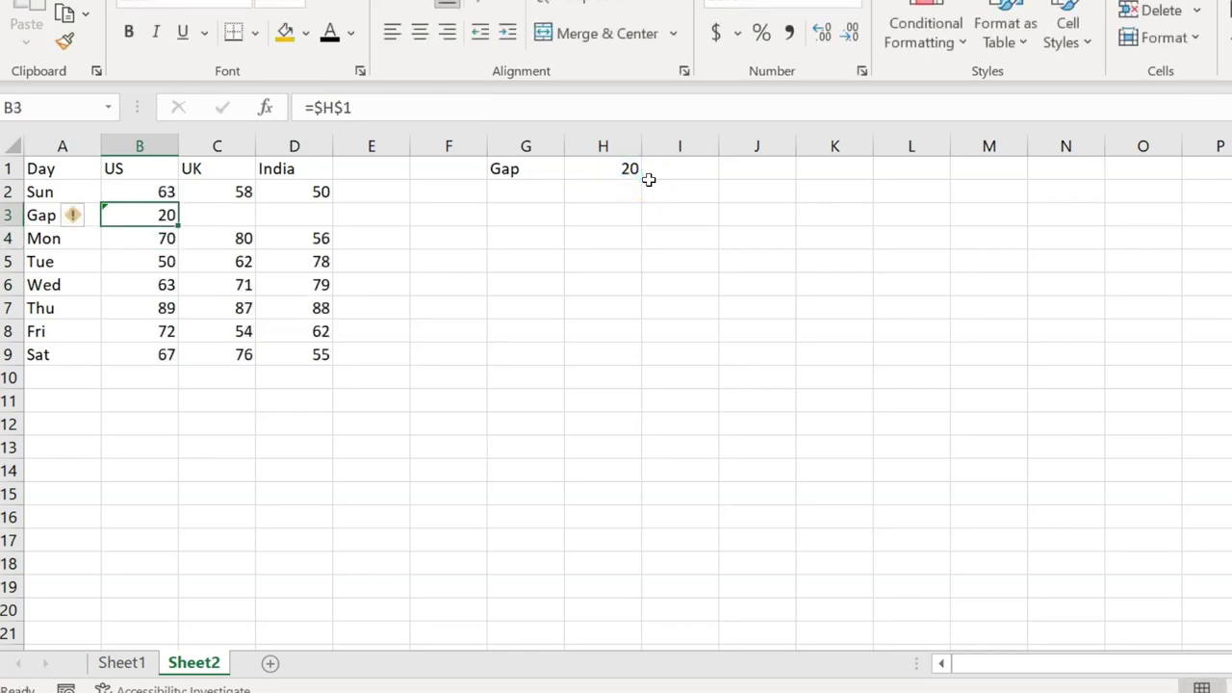
{"action": "key", "text": "ctrl+c"}
{"action": "key", "text": "shift+Right"}
{"action": "key", "text": "shift+Right"}
{"action": "key", "text": "ctrl+v"}
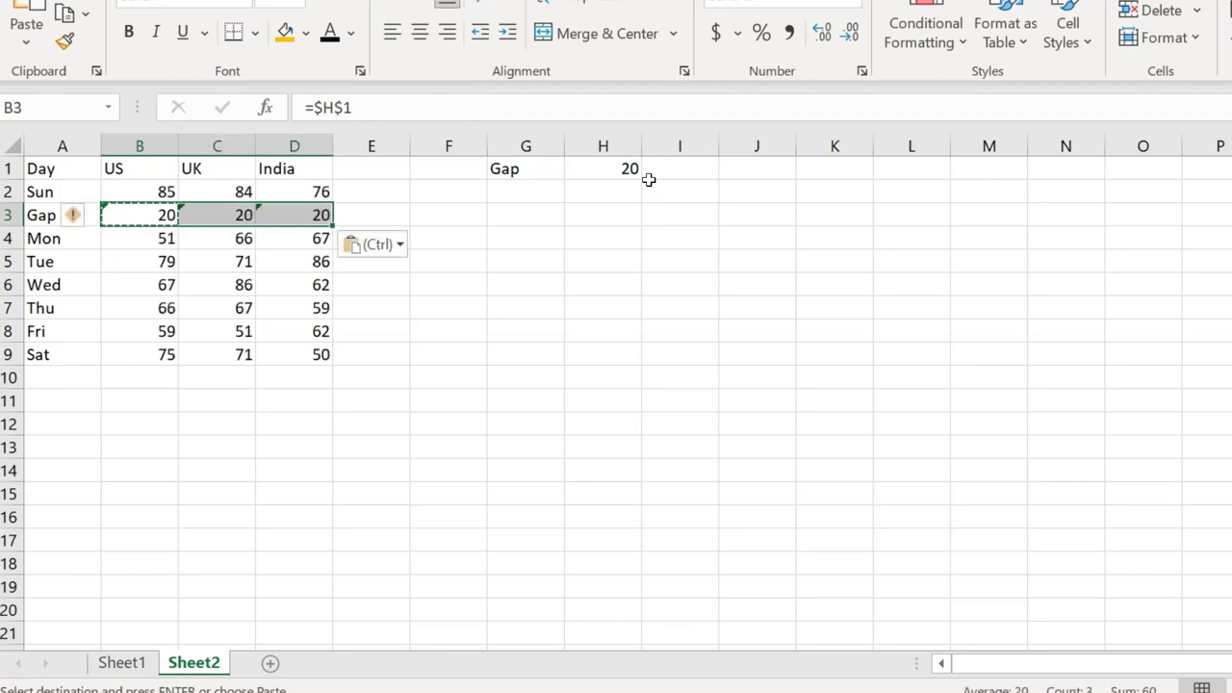
{"action": "key", "text": "Escape"}
Step: Insert a copy of the Gap row above Tue
{"action": "key", "text": "Home"}
{"action": "key", "text": "shift+space"}
{"action": "key", "text": "ctrl+c"}
{"action": "left_click", "coordinate": [12, 260]}
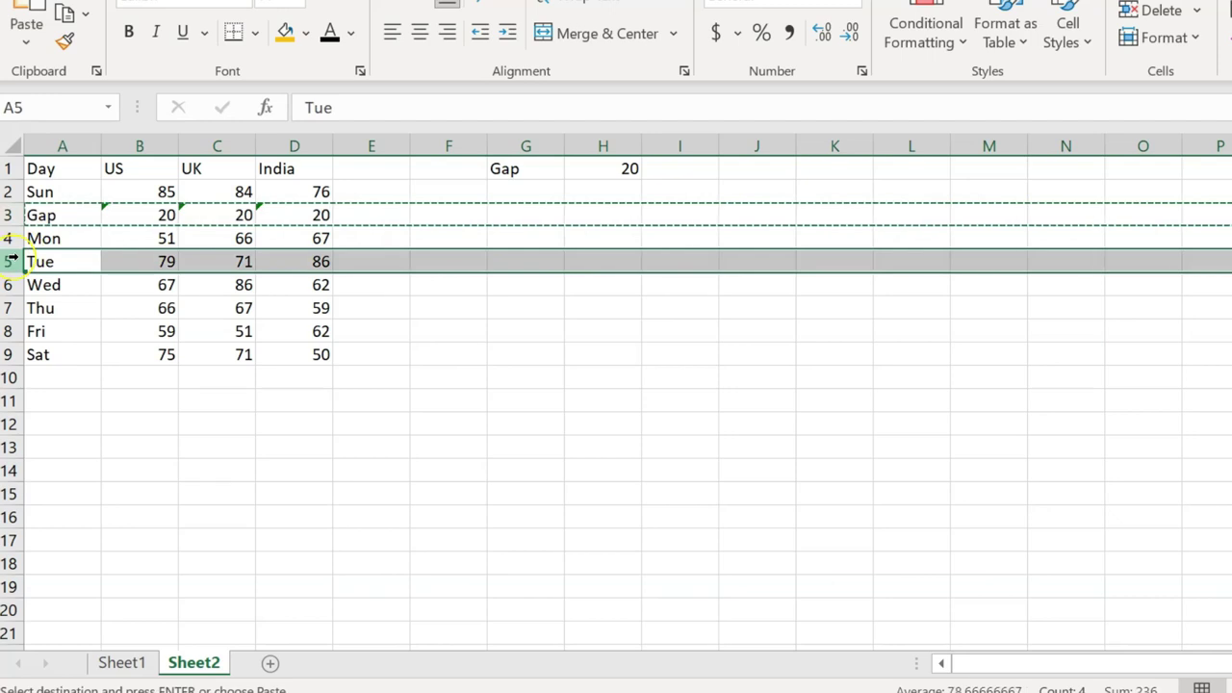
{"action": "right_click", "coordinate": [12, 260]}
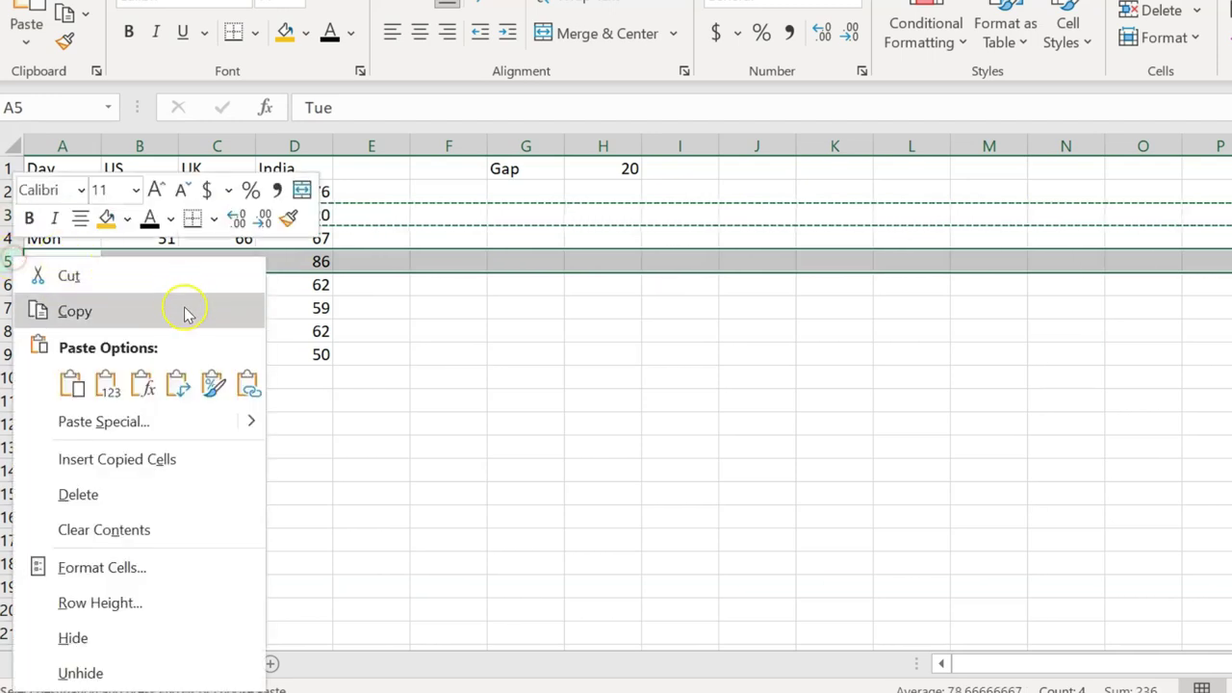
{"action": "left_click", "coordinate": [163, 460]}
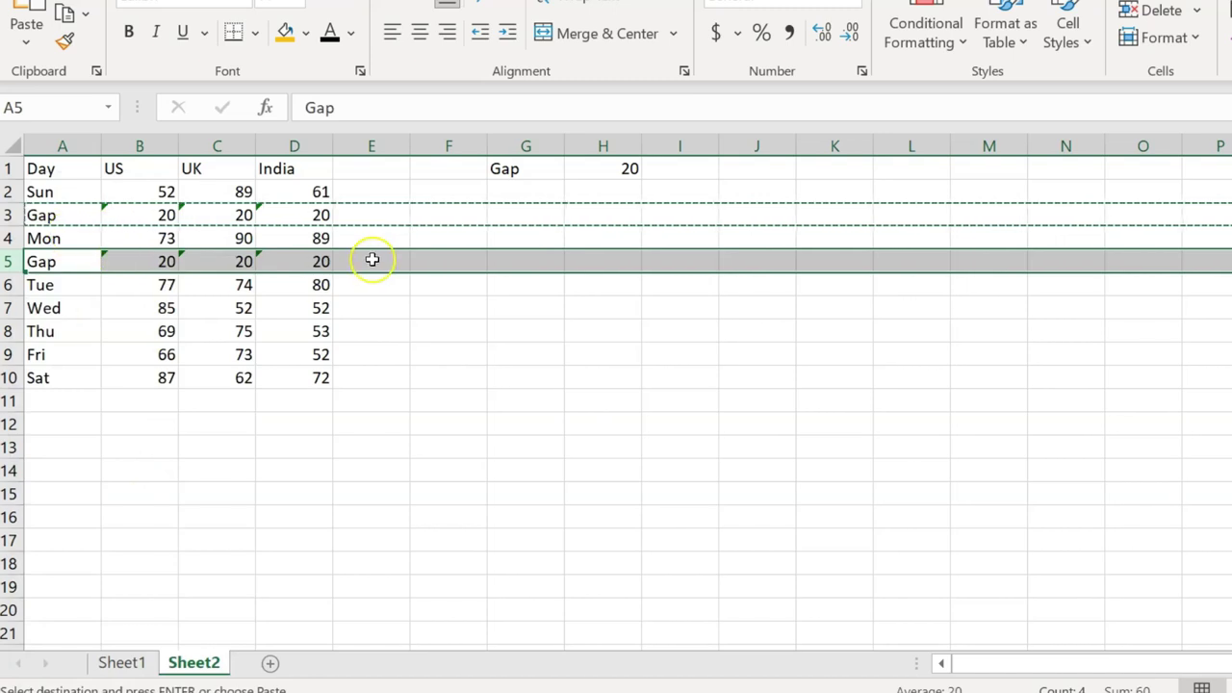
{"action": "left_click", "coordinate": [8, 262]}
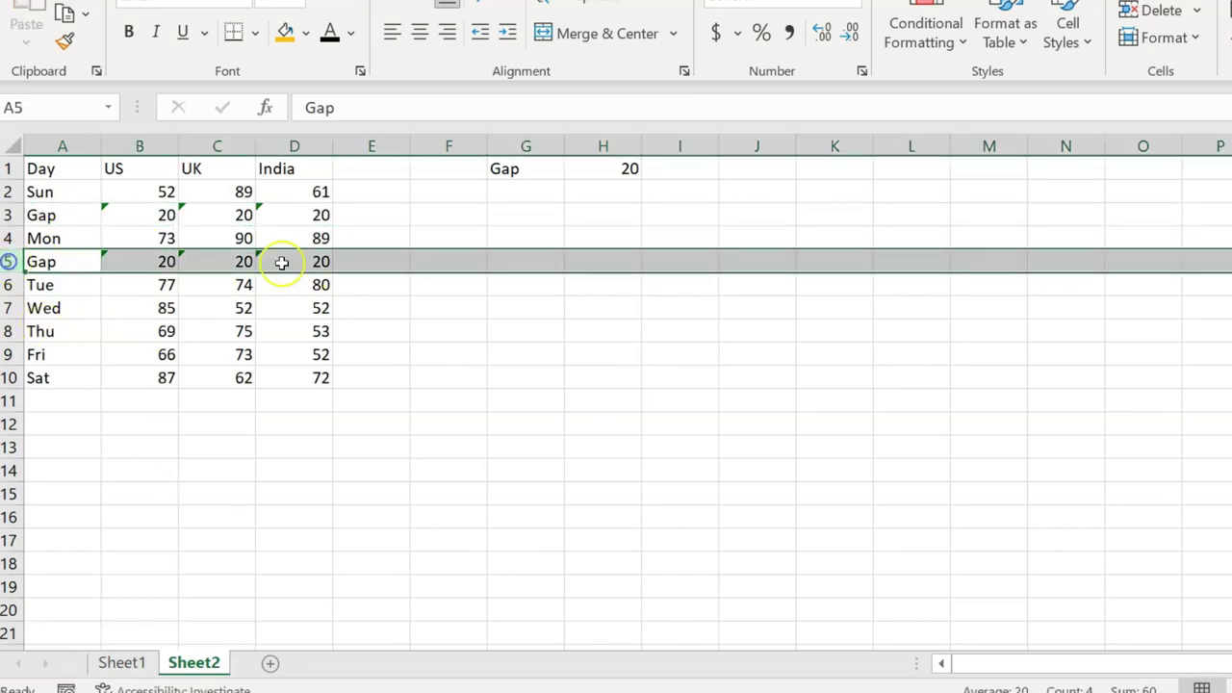
{"action": "key", "text": "ctrl+c"}
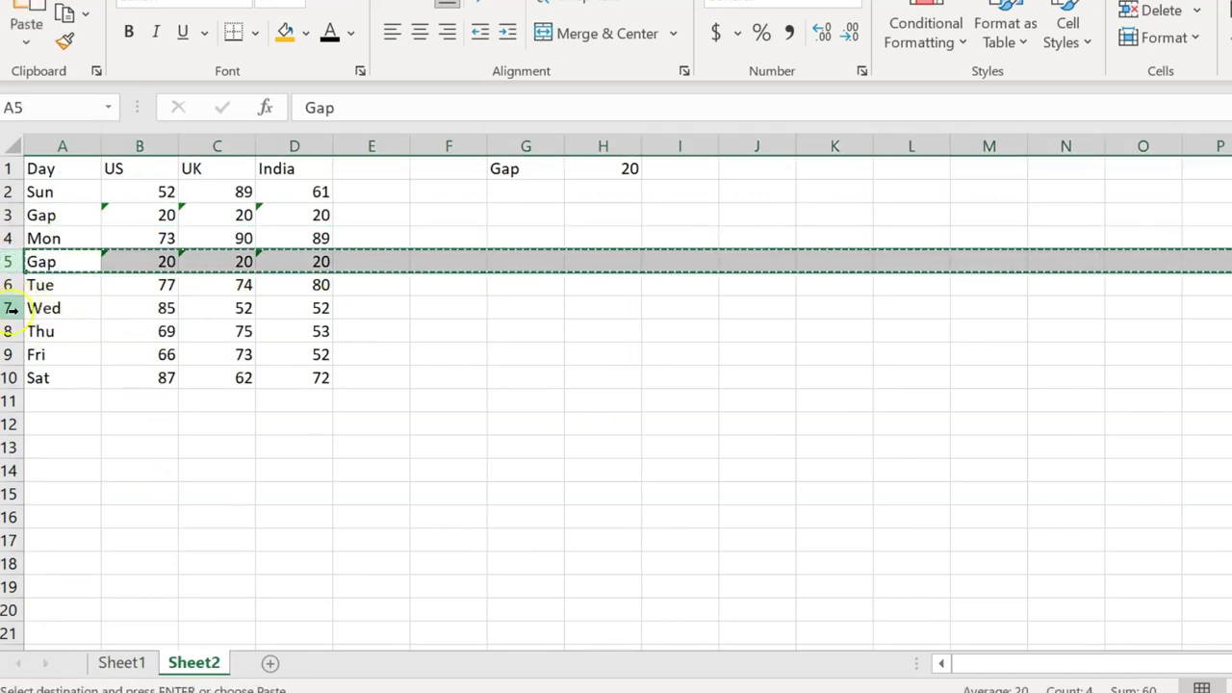
Step: Insert Gap rows above Wed, Thu, Fri and Sat
{"action": "left_click", "coordinate": [10, 309]}
{"action": "right_click", "coordinate": [10, 309]}
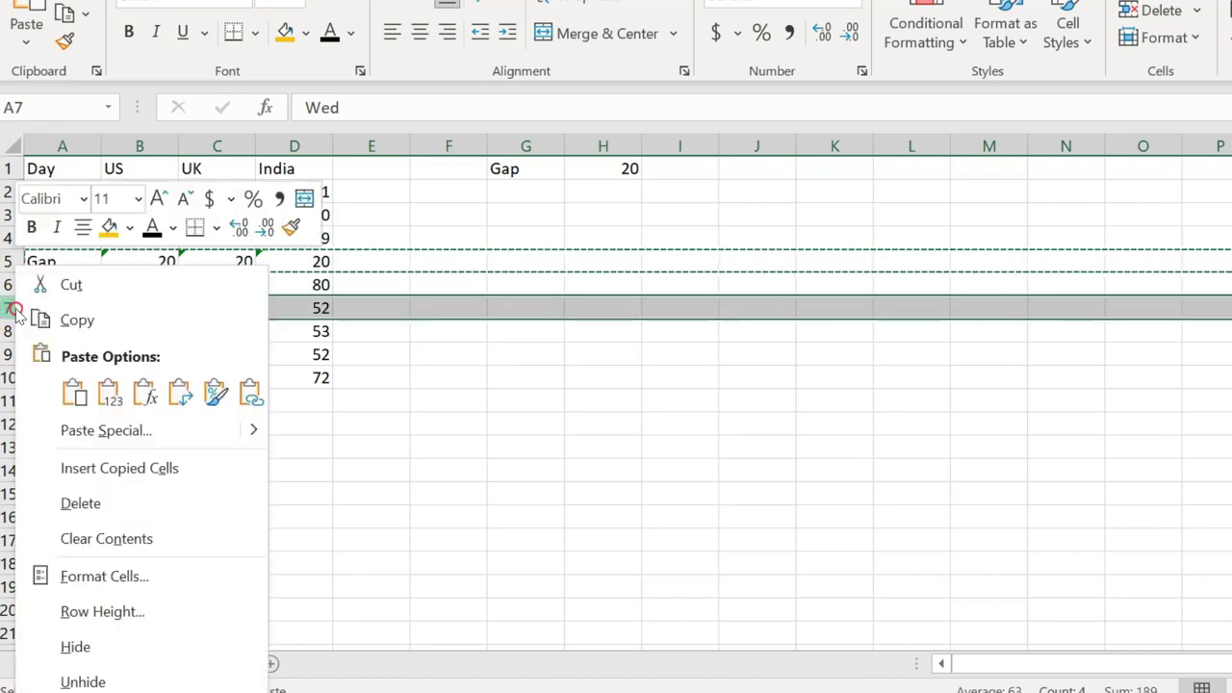
{"action": "left_click", "coordinate": [140, 475]}
{"action": "key", "text": "Down"}
{"action": "key", "text": "Down"}
{"action": "key", "text": "F4"}
{"action": "key", "text": "Down"}
{"action": "key", "text": "Down"}
{"action": "key", "text": "F4"}
{"action": "right_click", "coordinate": [10, 401]}
{"action": "left_click", "coordinate": [96, 208]}
{"action": "left_click", "coordinate": [296, 235]}
Step: Review the table's Gap rows, checking that B13 references $H$1
{"action": "left_click", "coordinate": [43, 192]}
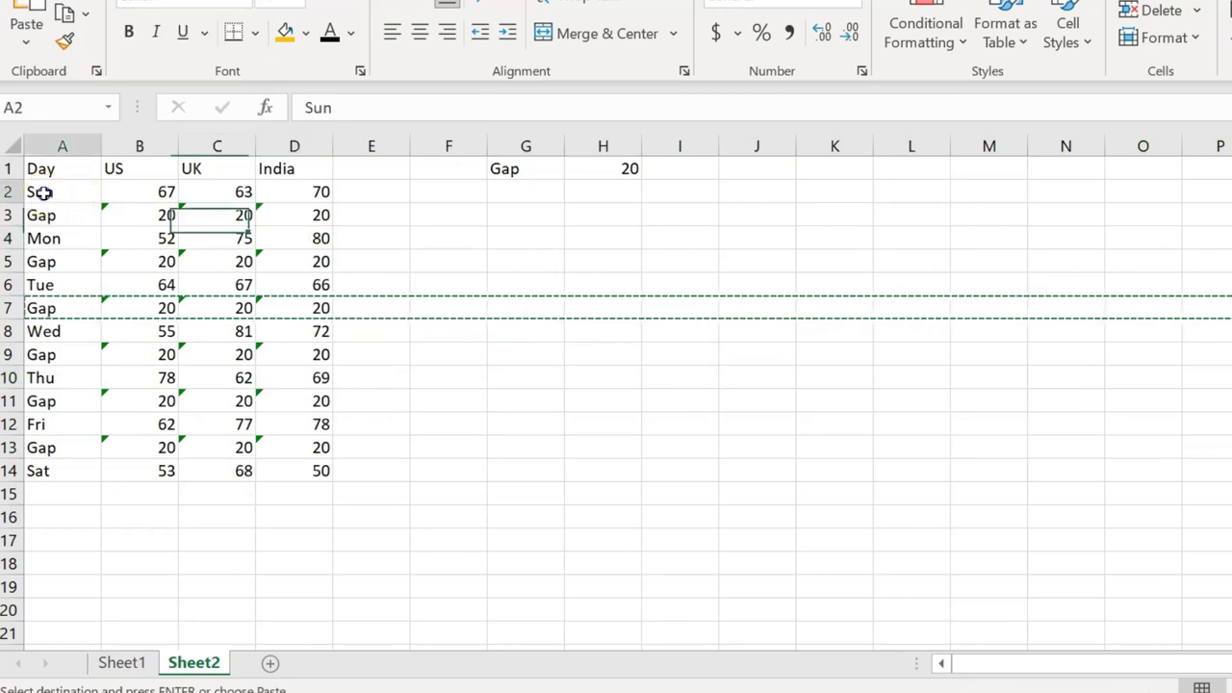
{"action": "left_click_drag", "start_coordinate": [43, 193], "coordinate": [308, 187]}
{"action": "left_click_drag", "start_coordinate": [77, 217], "coordinate": [321, 216]}
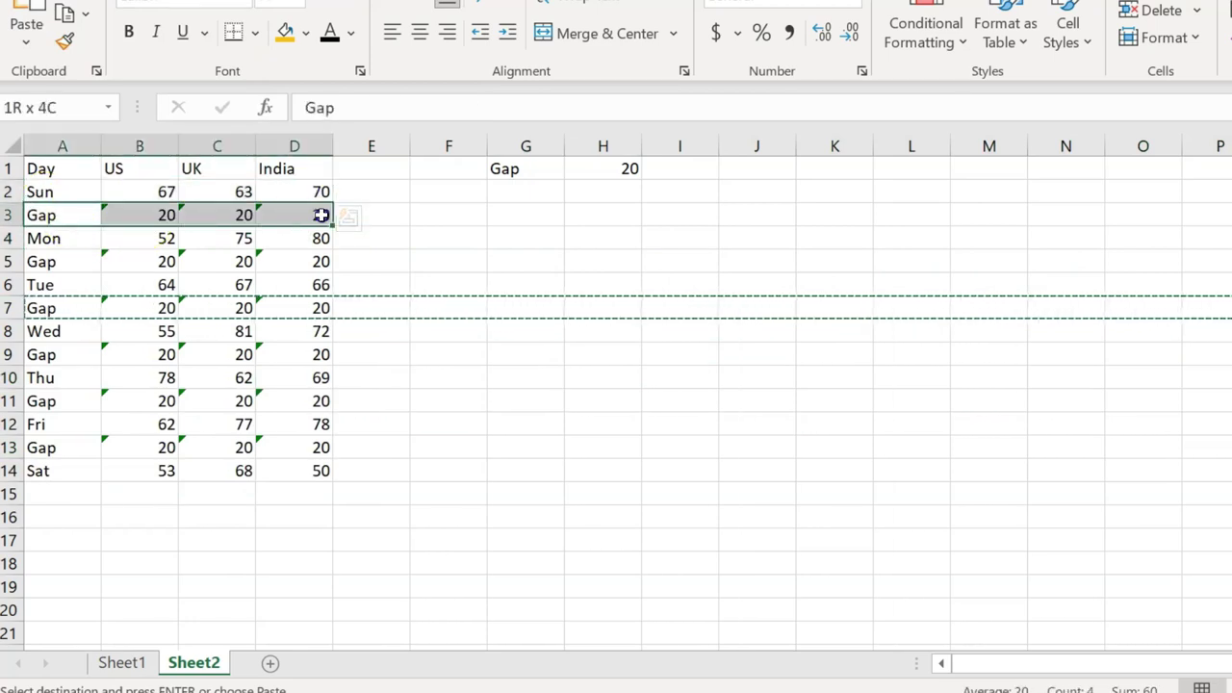
{"action": "left_click_drag", "start_coordinate": [49, 240], "coordinate": [275, 237]}
{"action": "left_click_drag", "start_coordinate": [43, 261], "coordinate": [48, 264]}
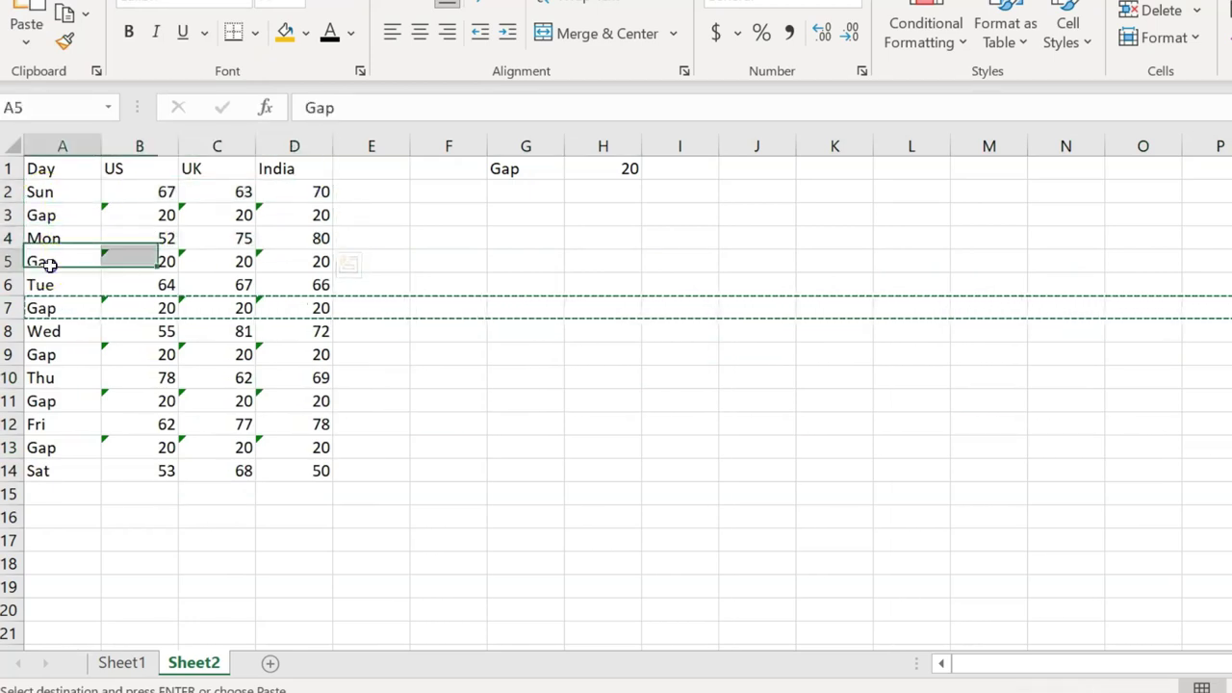
{"action": "left_click", "coordinate": [56, 239]}
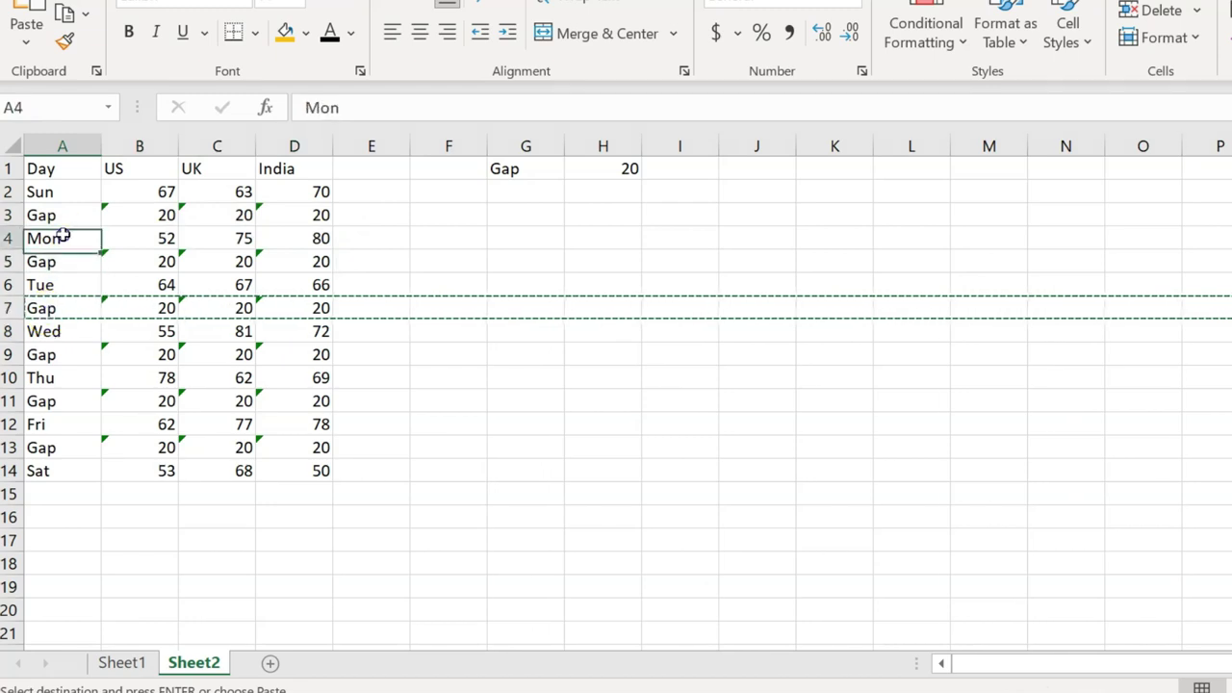
{"action": "left_click", "coordinate": [65, 402]}
{"action": "left_click", "coordinate": [59, 447]}
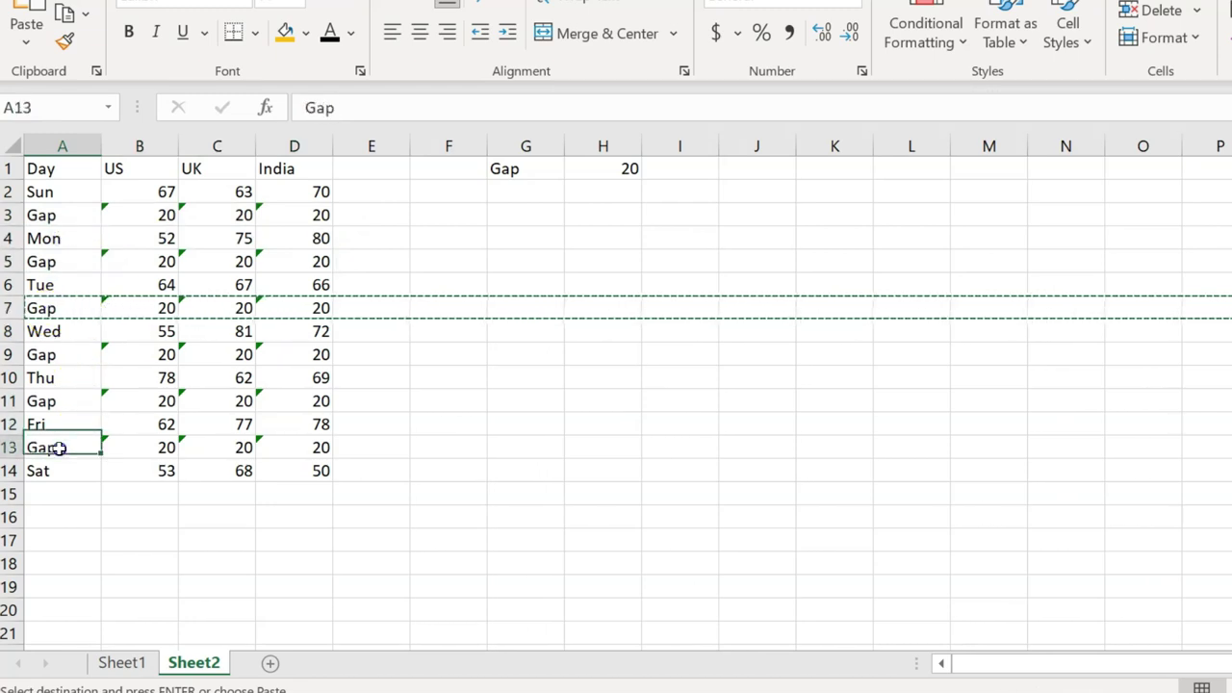
{"action": "left_click", "coordinate": [149, 445]}
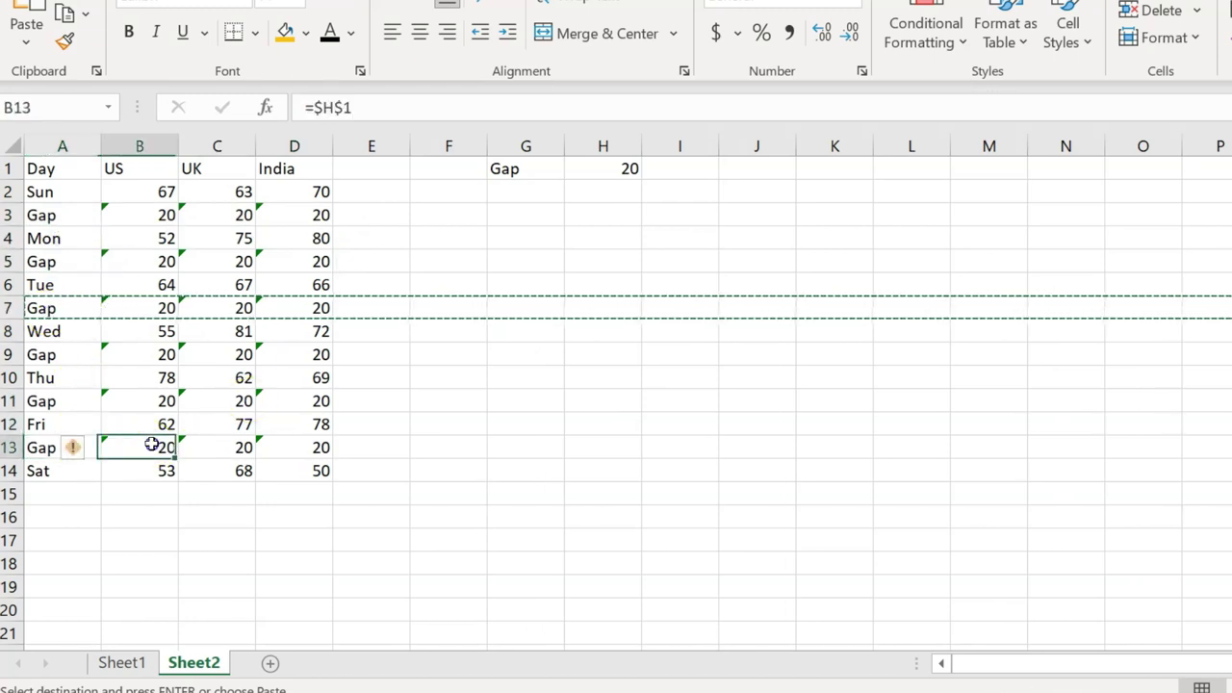
Step: Raise the gap size in H1 to 30
{"action": "left_click", "coordinate": [611, 166]}
{"action": "type", "text": "30"}
{"action": "key", "text": "Return"}
{"action": "mouse_move", "coordinate": [48, 209]}
{"action": "left_mouse_down"}
{"action": "mouse_move", "coordinate": [256, 363]}
{"action": "mouse_move", "coordinate": [256, 450]}
{"action": "left_mouse_up"}
Step: Insert a 3-D Stacked Column chart of A1:D14, moved beside the data and widened
{"action": "left_click", "coordinate": [142, 31]}
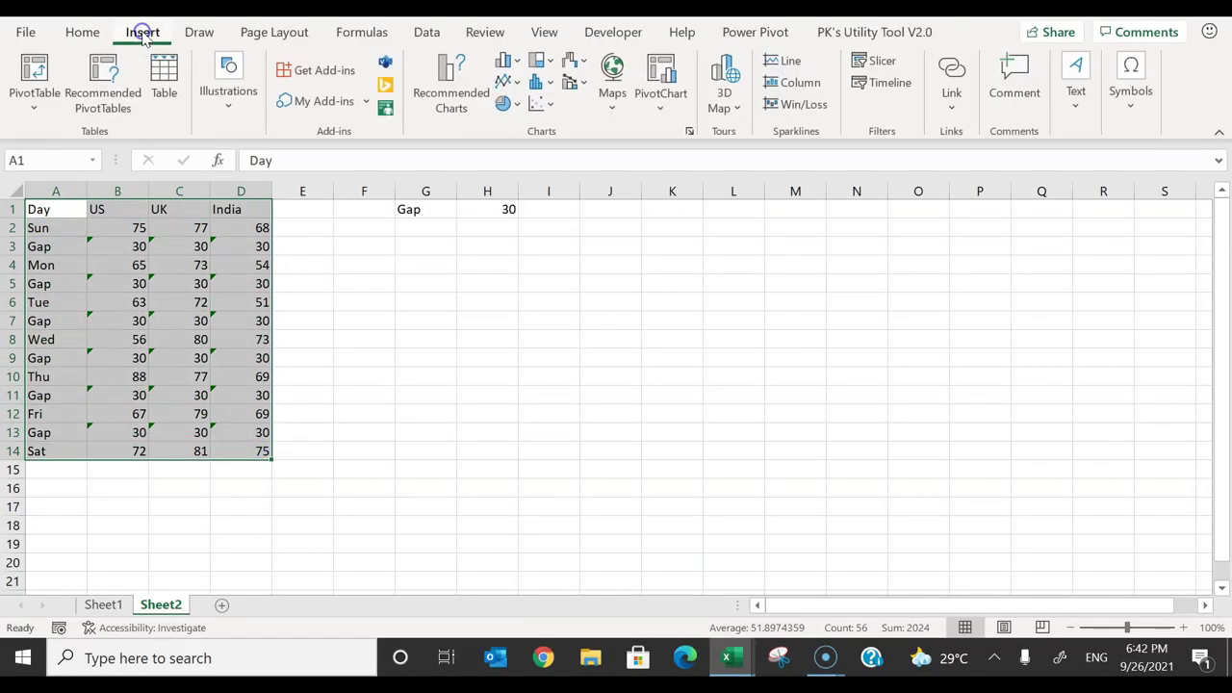
{"action": "left_click", "coordinate": [517, 64]}
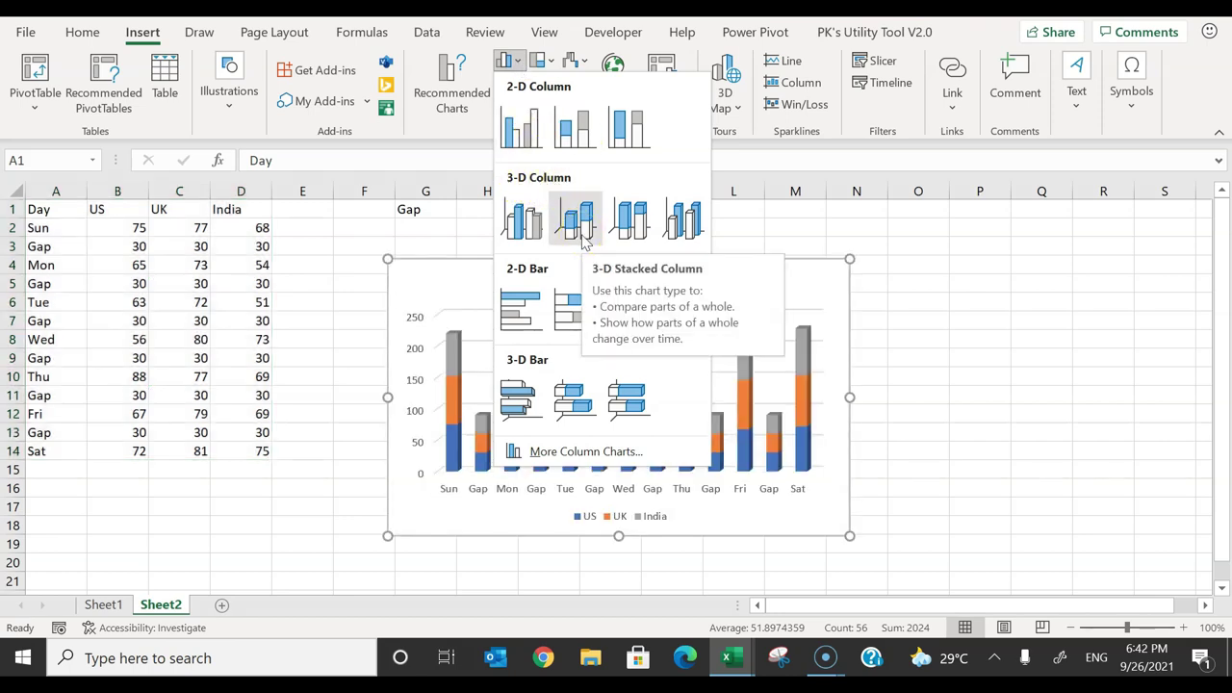
{"action": "left_click", "coordinate": [578, 219]}
{"action": "left_click_drag", "start_coordinate": [510, 250], "coordinate": [437, 237]}
{"action": "left_click_drag", "start_coordinate": [777, 377], "coordinate": [930, 390]}
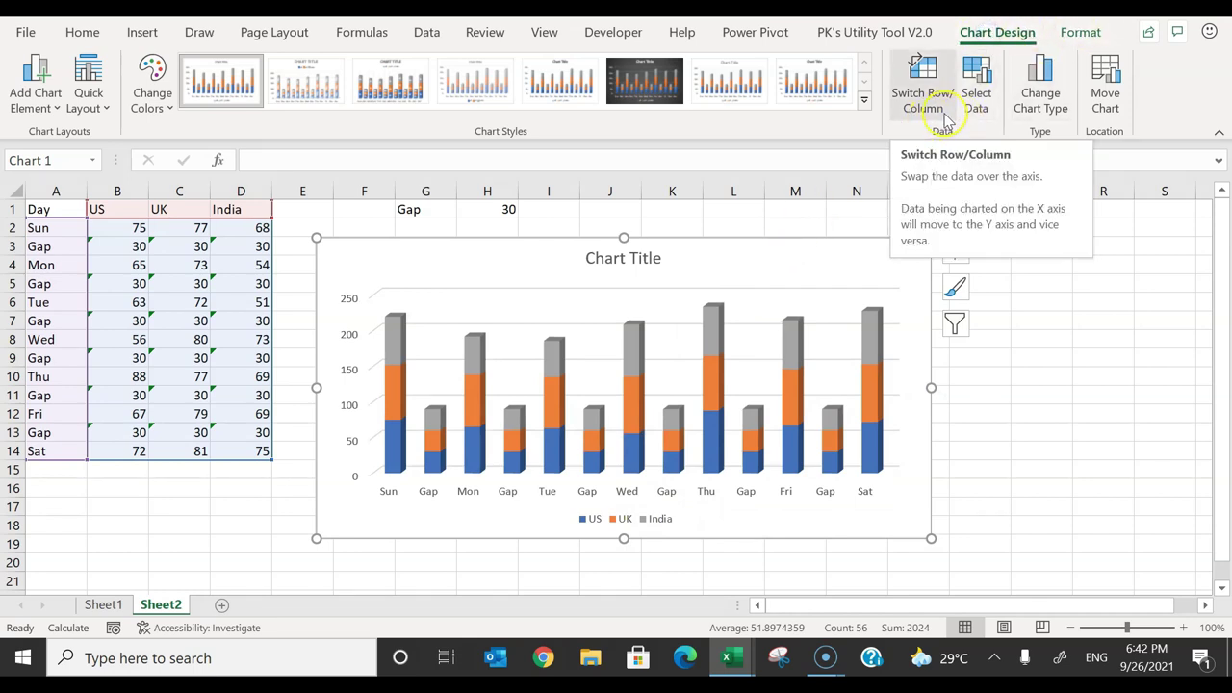
{"action": "right_click", "coordinate": [737, 269]}
Step: Switch rows and columns in Select Data so US, UK and India become the columns
{"action": "left_click", "coordinate": [822, 328]}
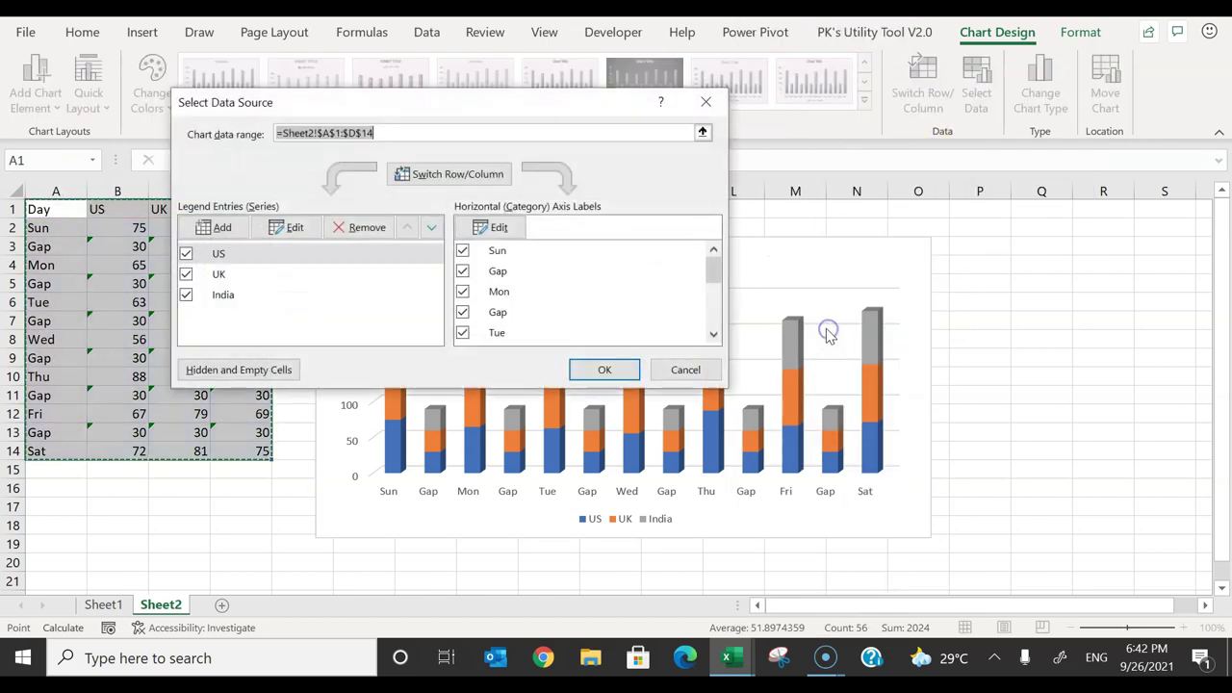
{"action": "left_click", "coordinate": [469, 178]}
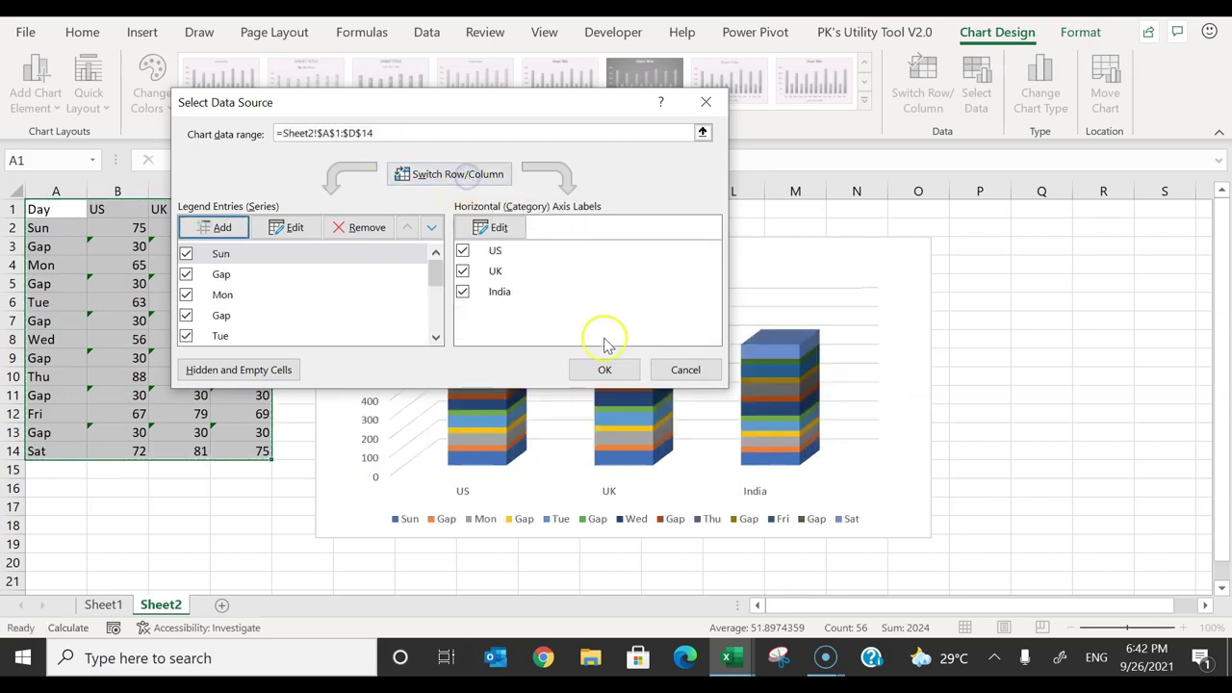
{"action": "left_click", "coordinate": [602, 369]}
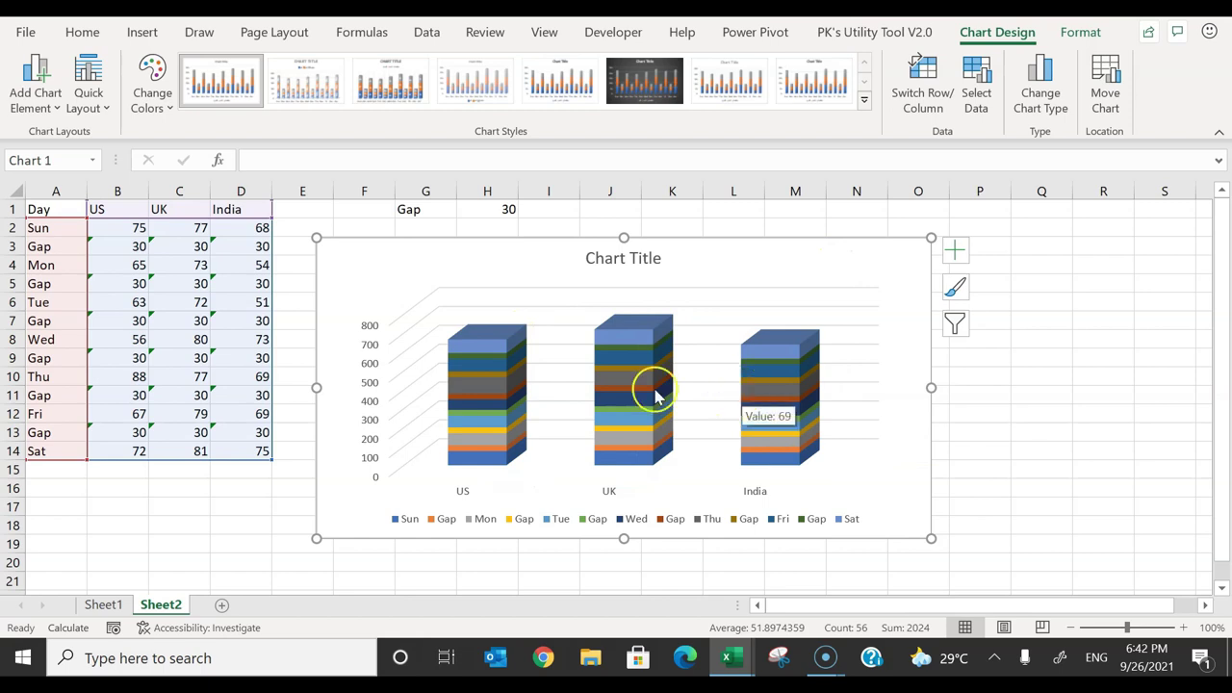
Step: Remove the chart title, gridlines and legend
{"action": "left_click", "coordinate": [957, 251]}
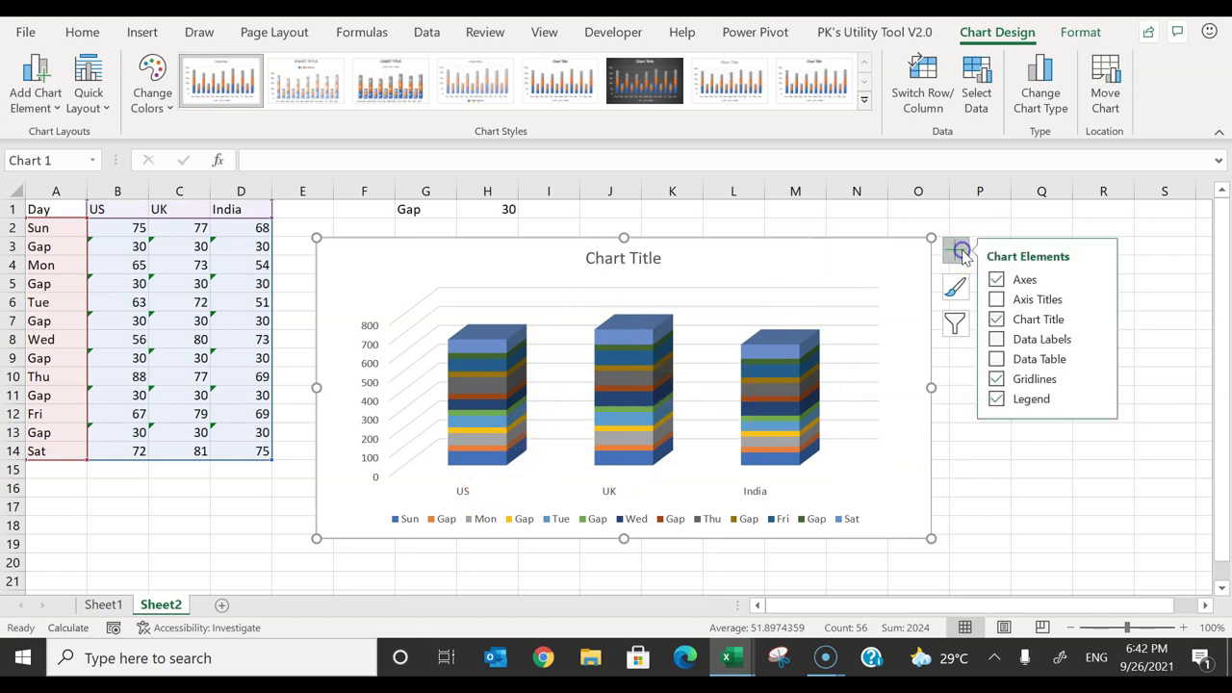
{"action": "left_click", "coordinate": [996, 321]}
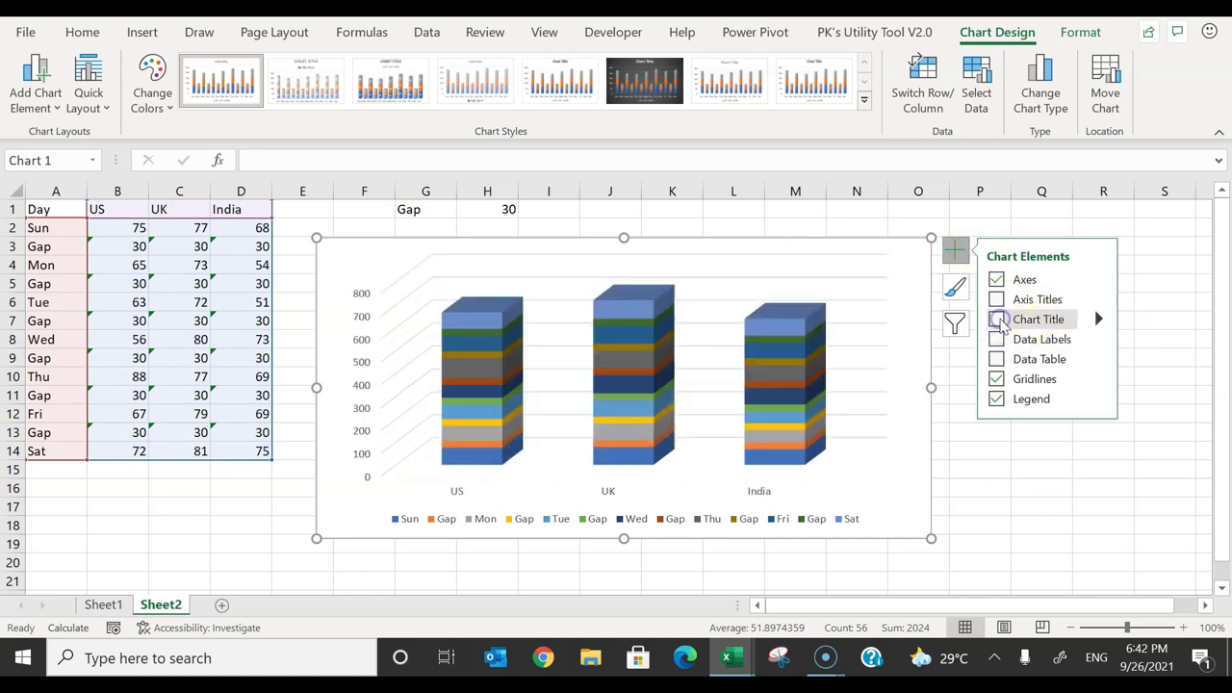
{"action": "left_click", "coordinate": [996, 378]}
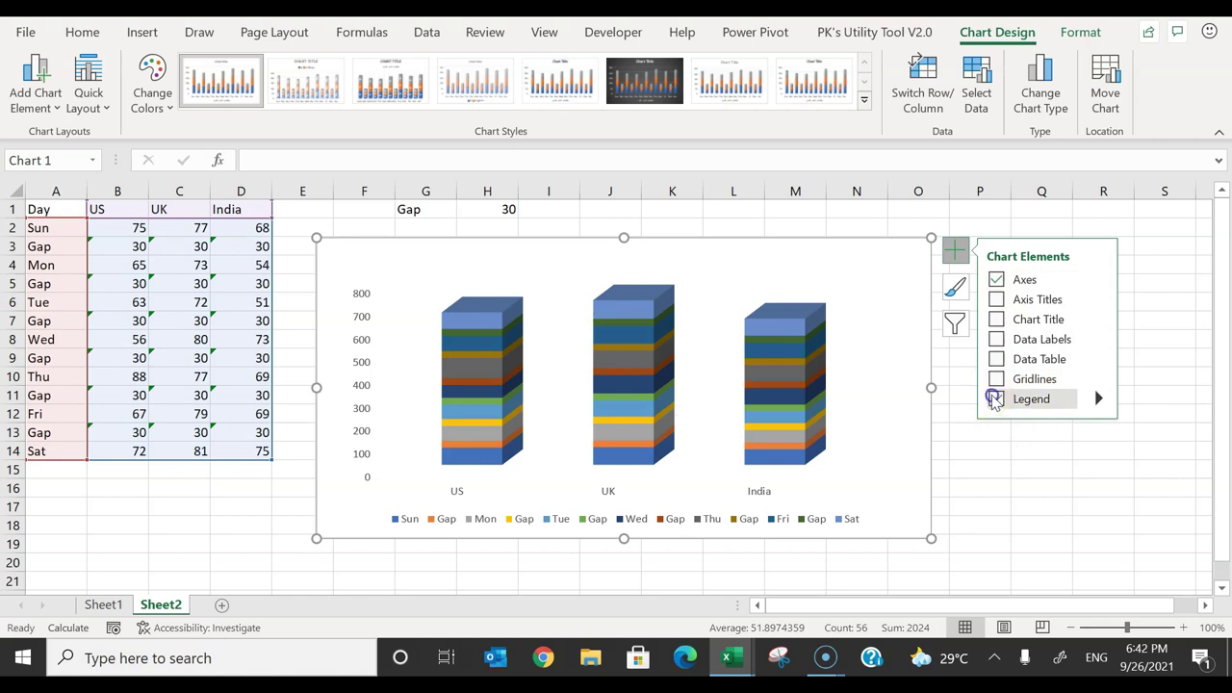
{"action": "left_click", "coordinate": [996, 398]}
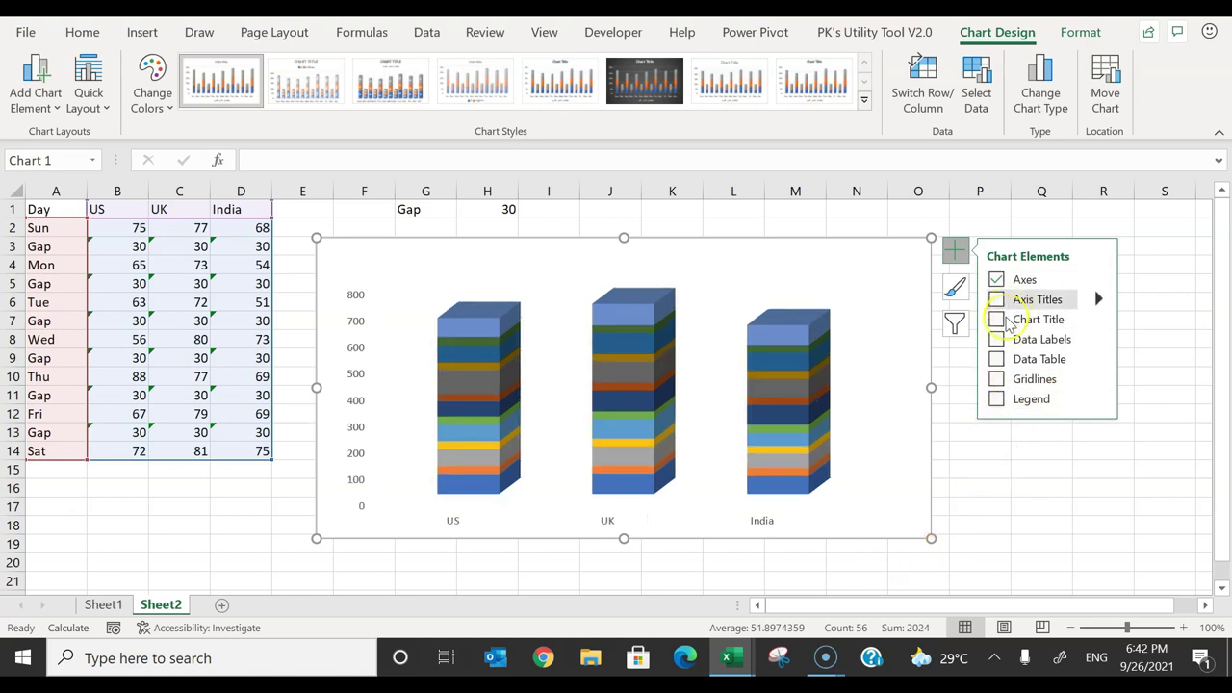
Step: Delete the vertical value axis, then select the row 13 Gap layer
{"action": "left_click", "coordinate": [356, 349]}
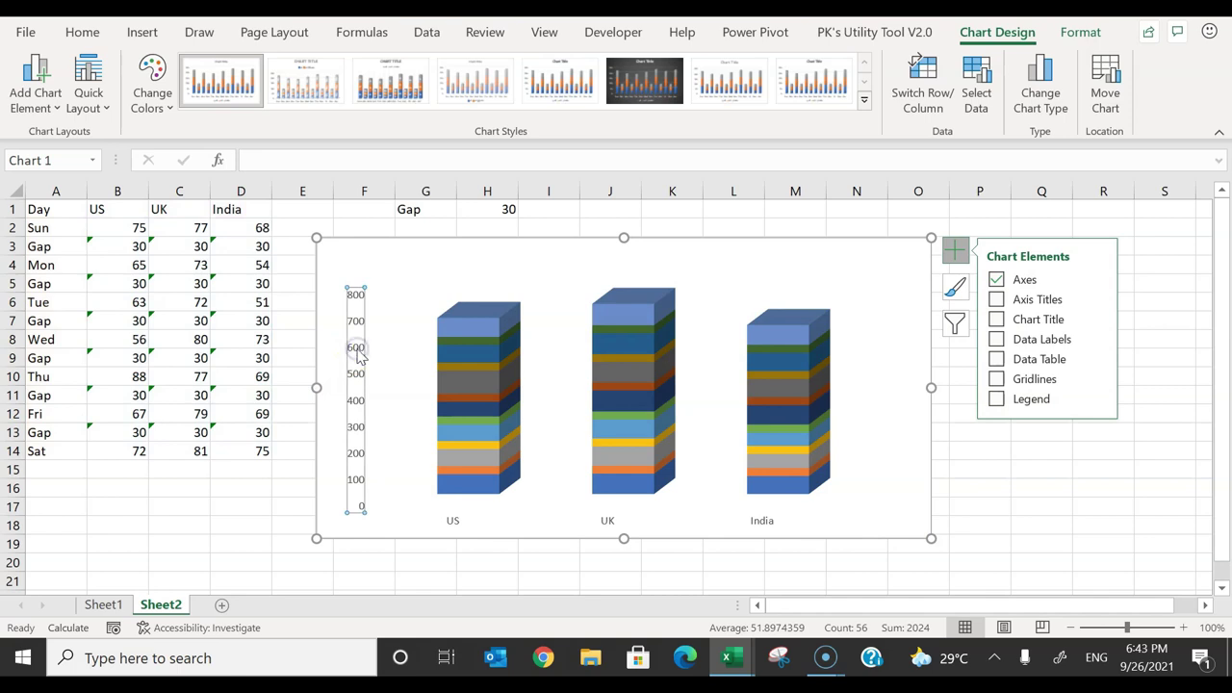
{"action": "key", "text": "Delete"}
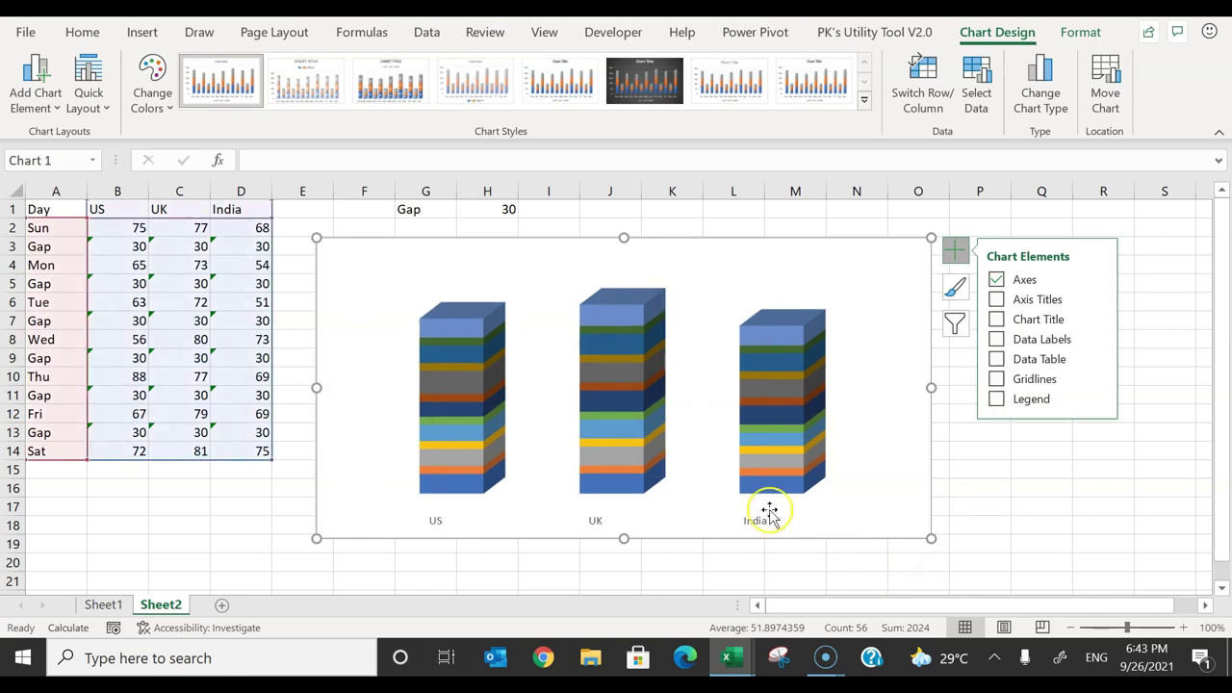
{"action": "left_click", "coordinate": [943, 529]}
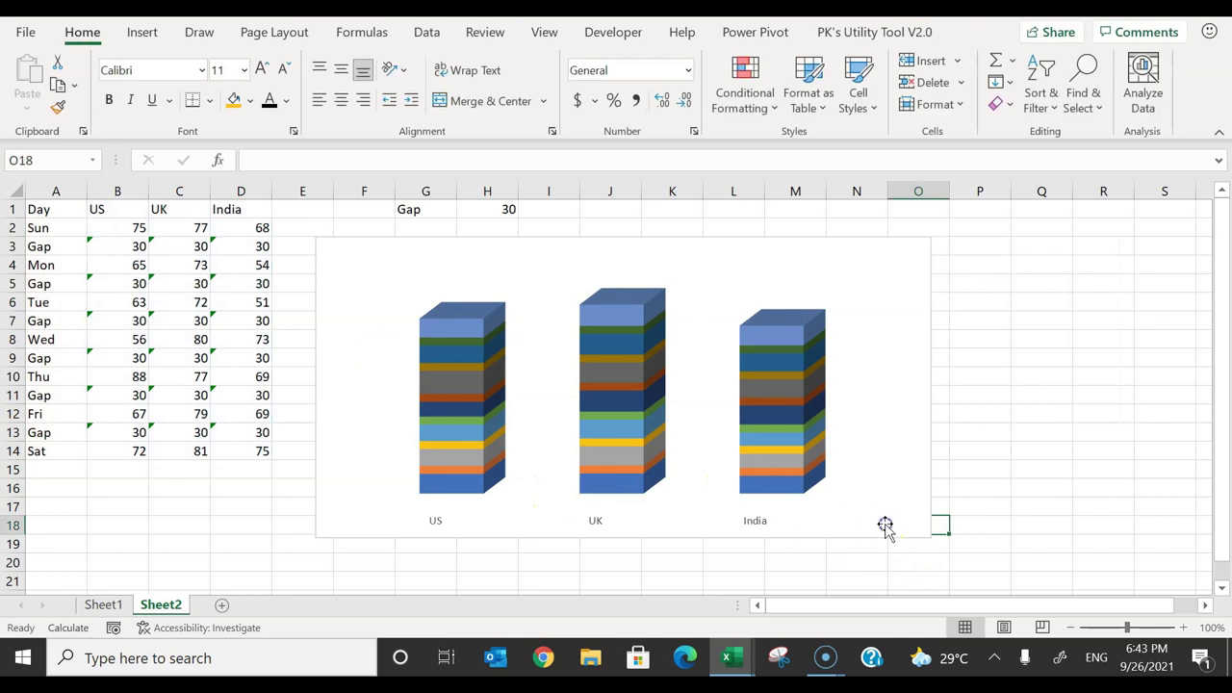
{"action": "left_click", "coordinate": [885, 523]}
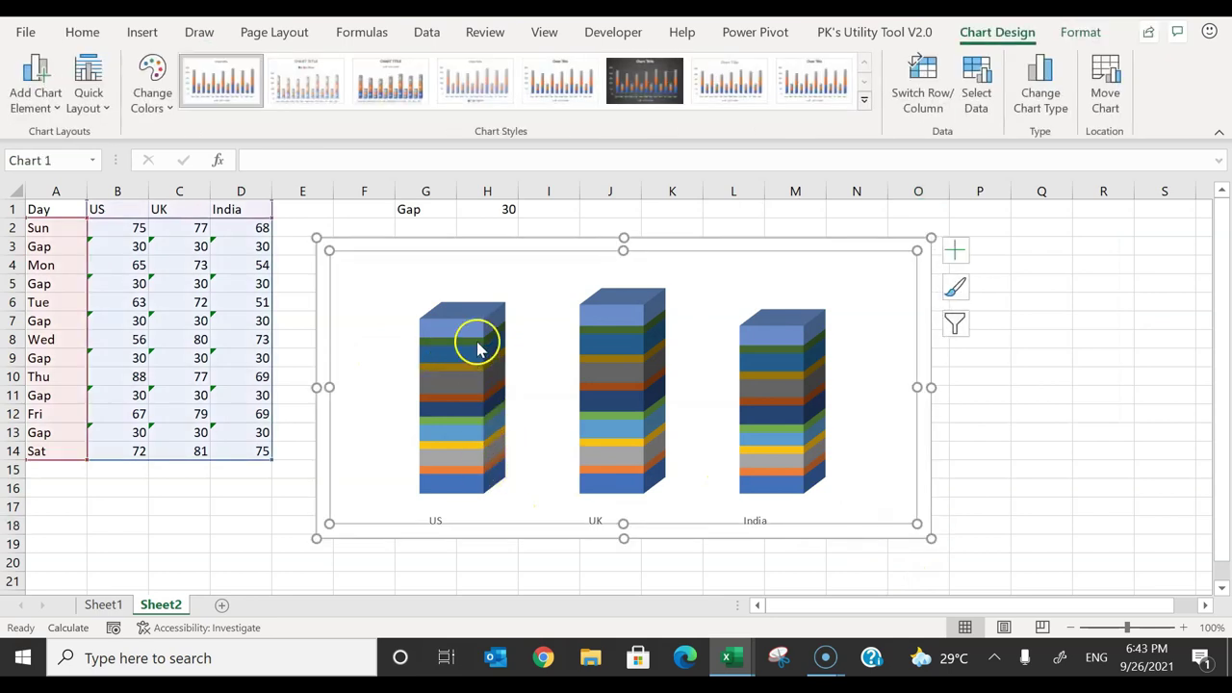
{"action": "left_click", "coordinate": [467, 332]}
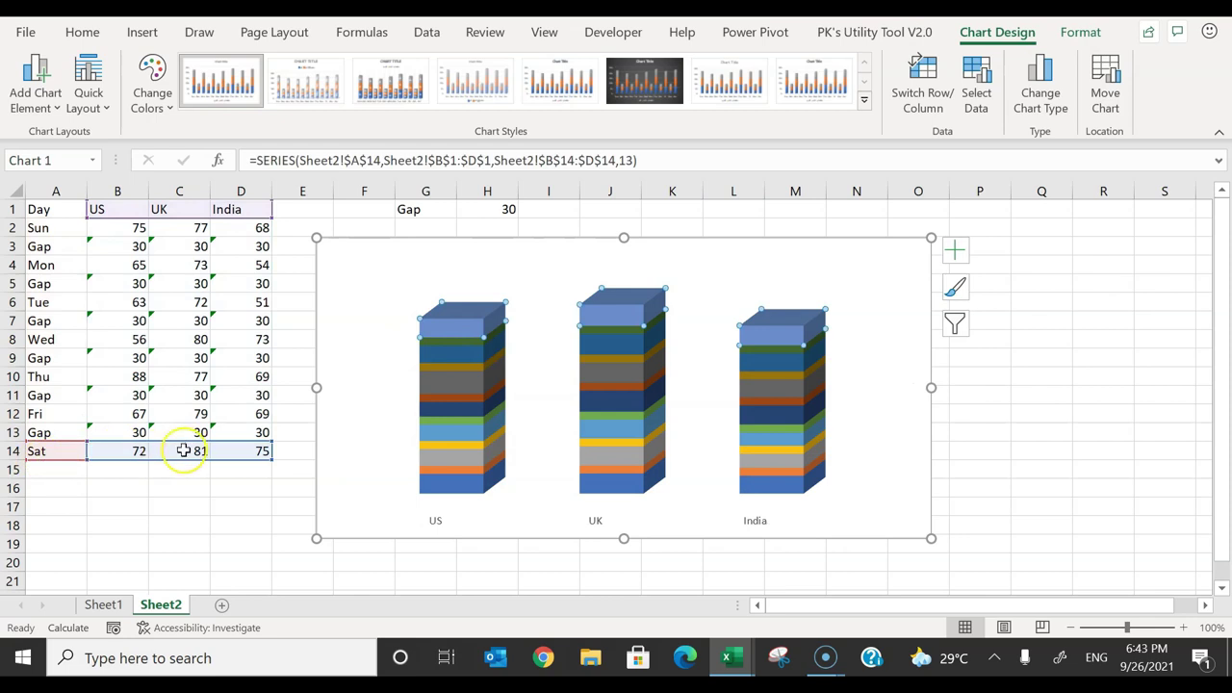
{"action": "left_click", "coordinate": [448, 343]}
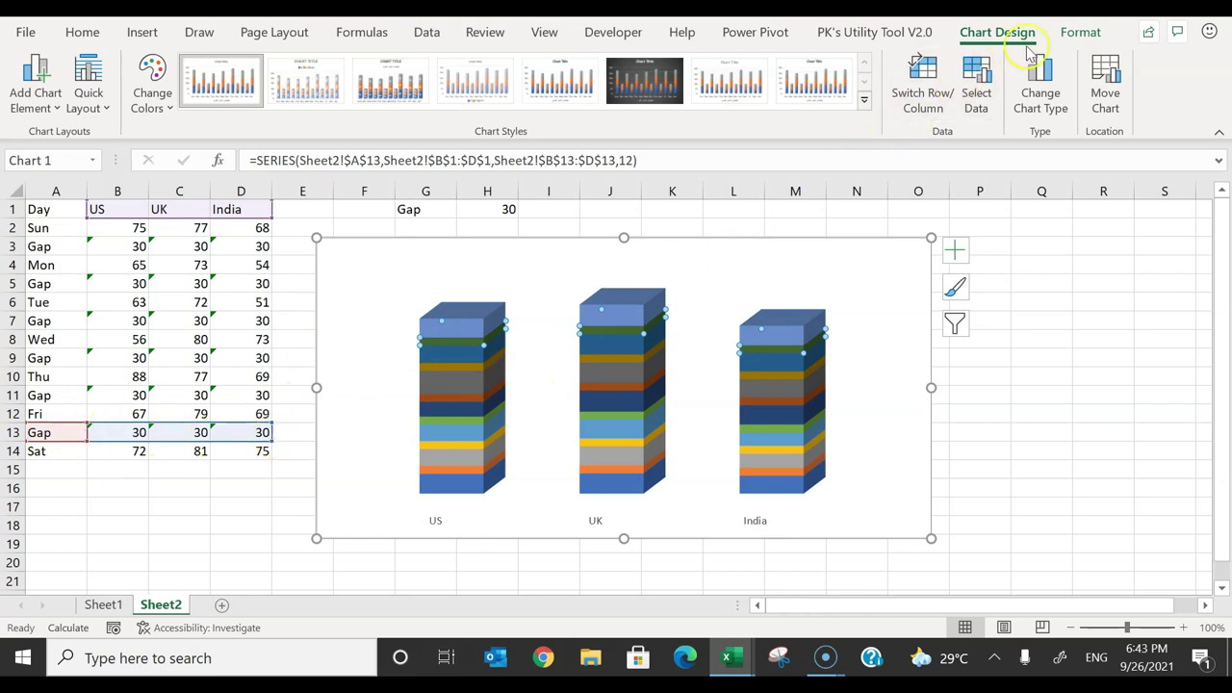
Step: Set No Fill on the Gap layers from rows 13 and 11
{"action": "left_click", "coordinate": [1079, 34]}
{"action": "left_click", "coordinate": [500, 60]}
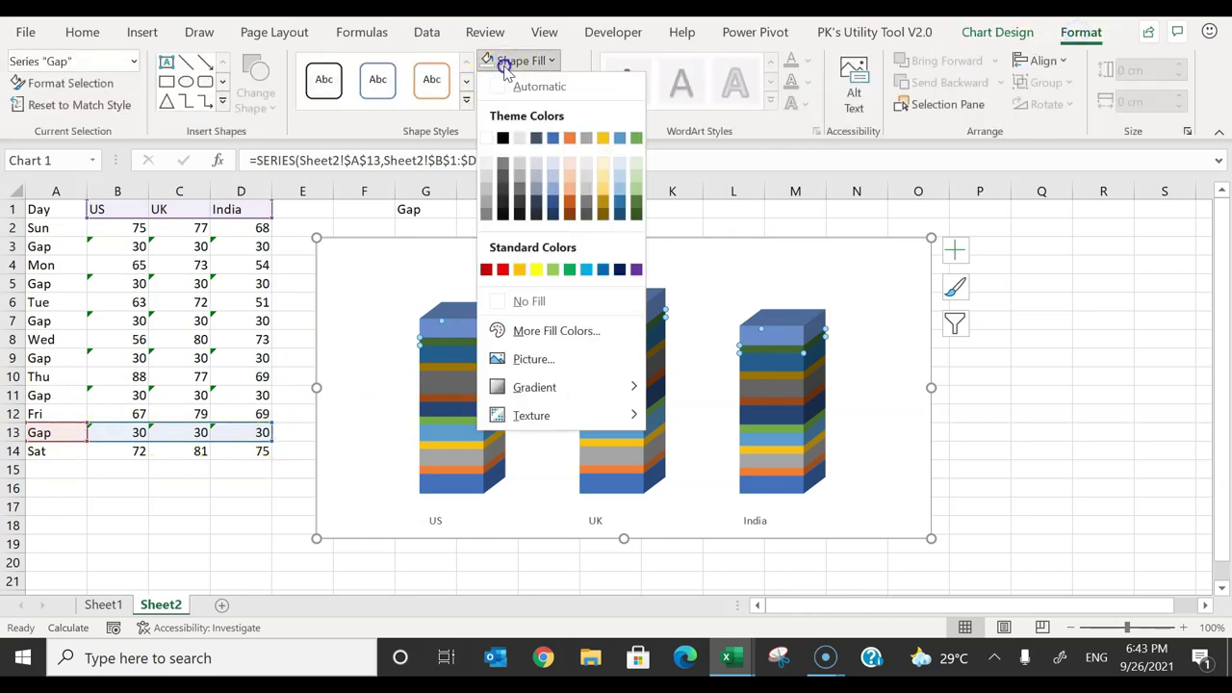
{"action": "left_click", "coordinate": [537, 306]}
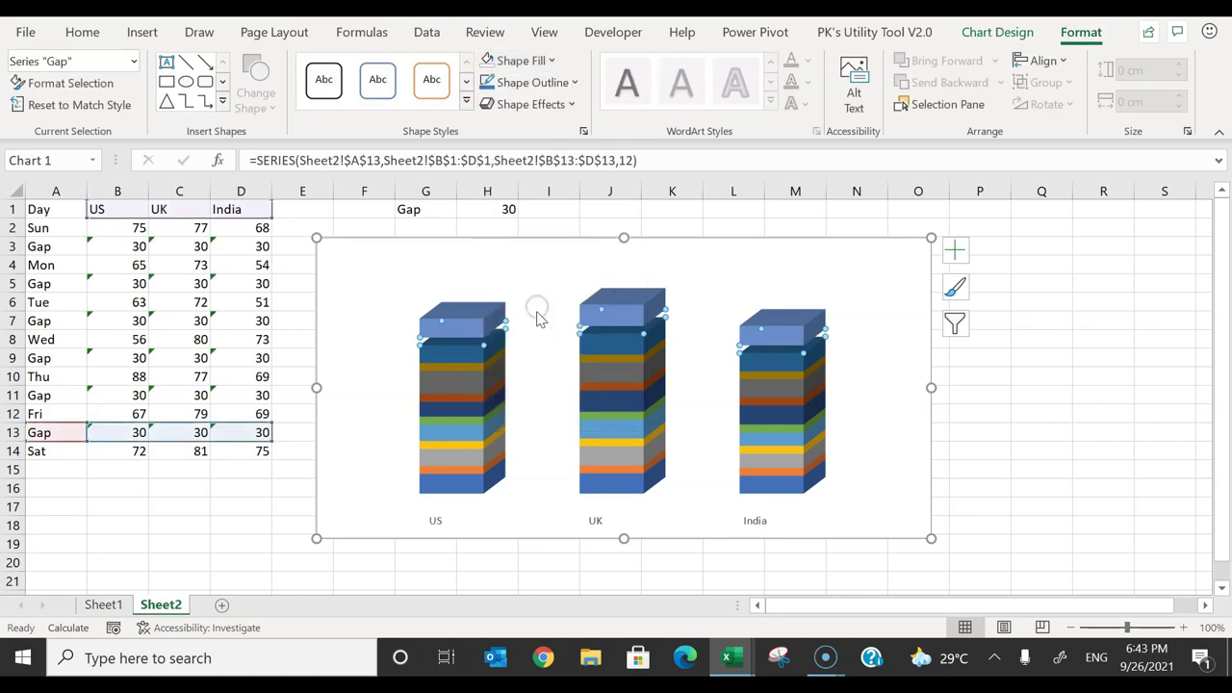
{"action": "left_click", "coordinate": [454, 359]}
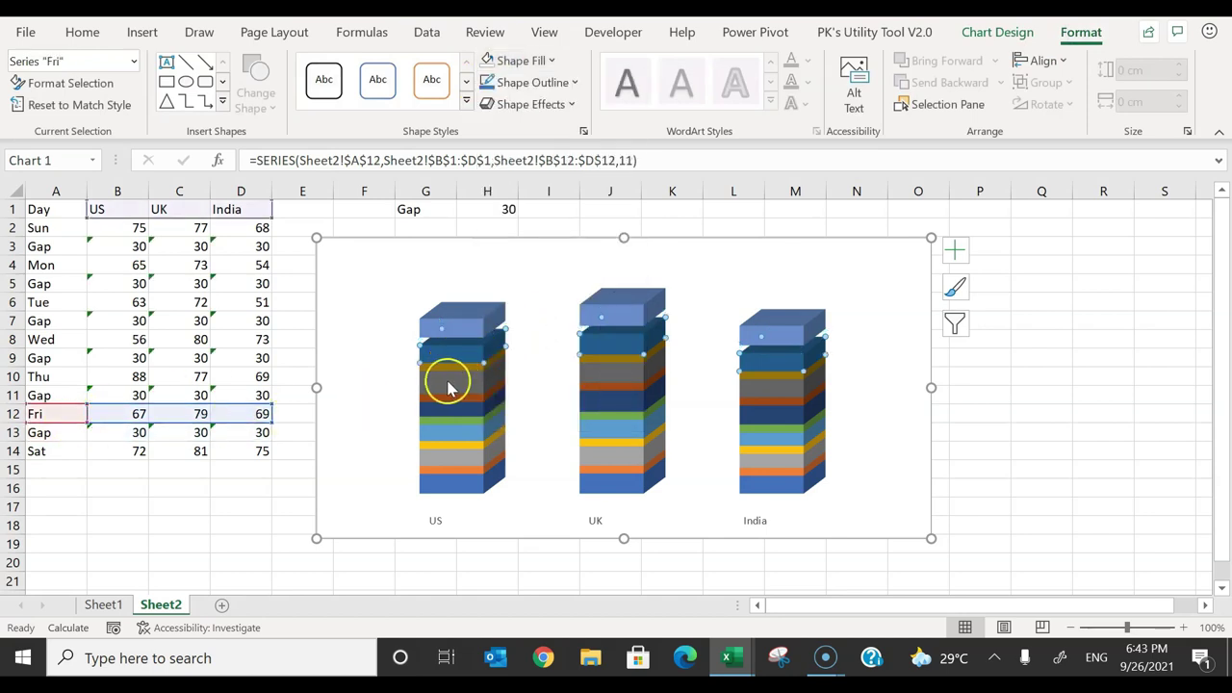
{"action": "left_click", "coordinate": [455, 372]}
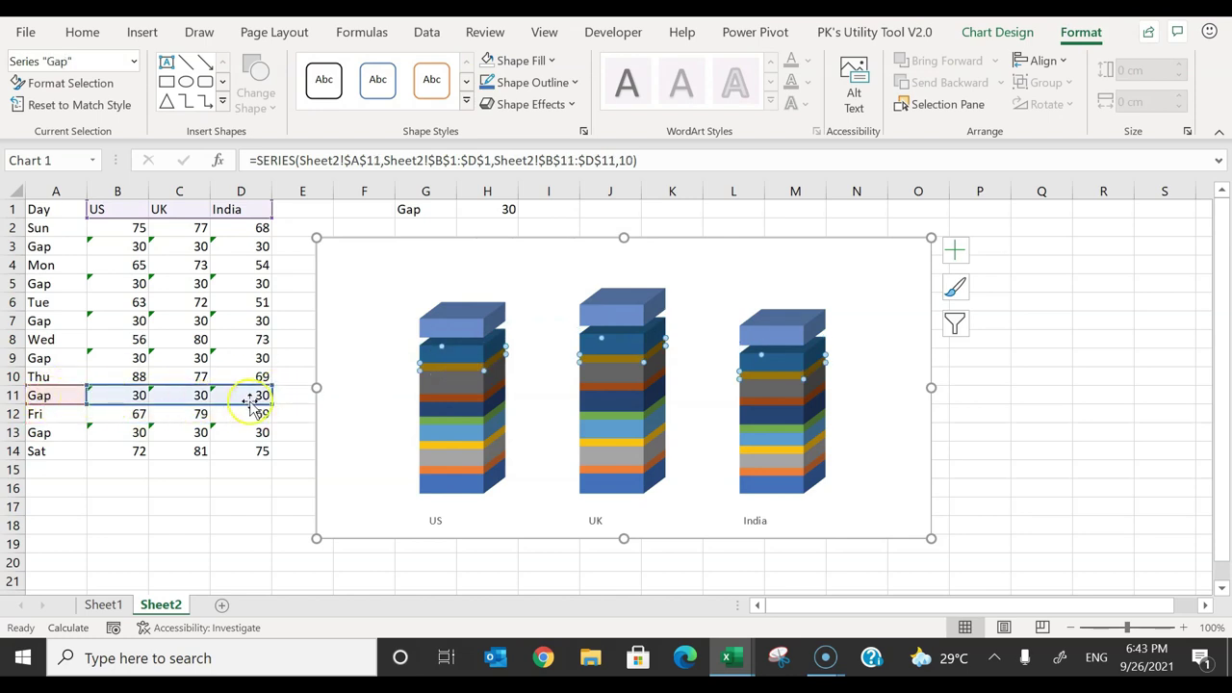
{"action": "left_click", "coordinate": [524, 61]}
{"action": "left_click", "coordinate": [524, 302]}
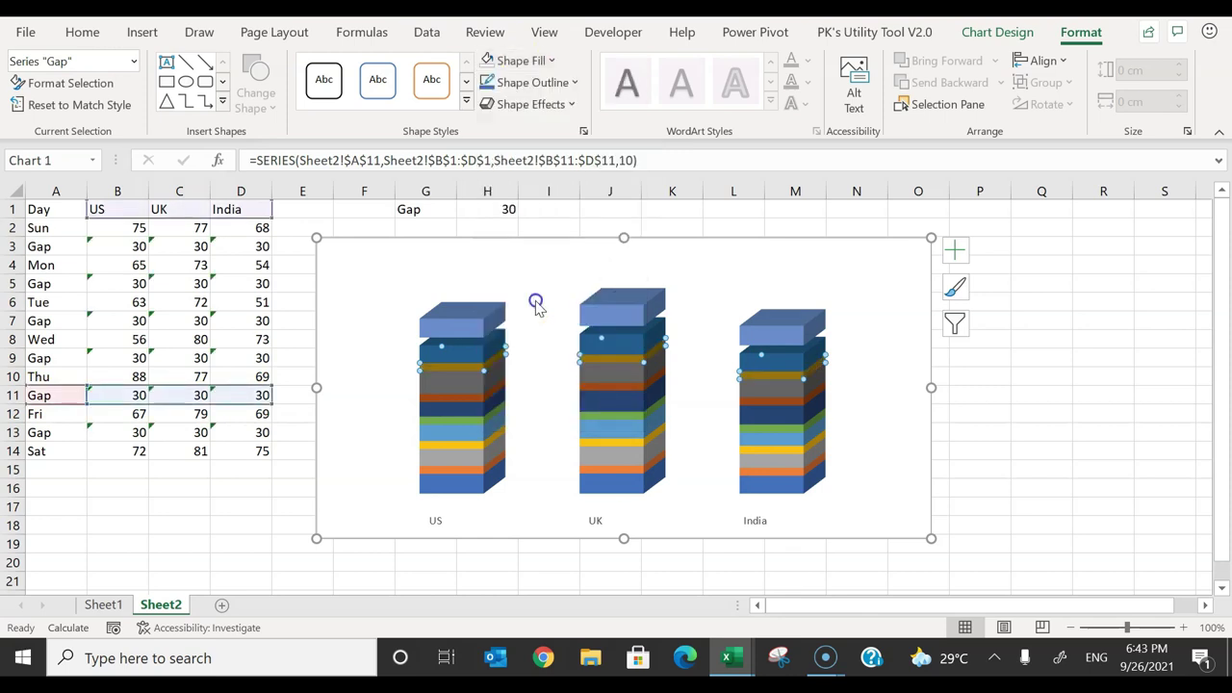
Step: Set No Fill on the remaining Gap layers from rows 9, 7, 5 and 3
{"action": "left_click", "coordinate": [460, 407]}
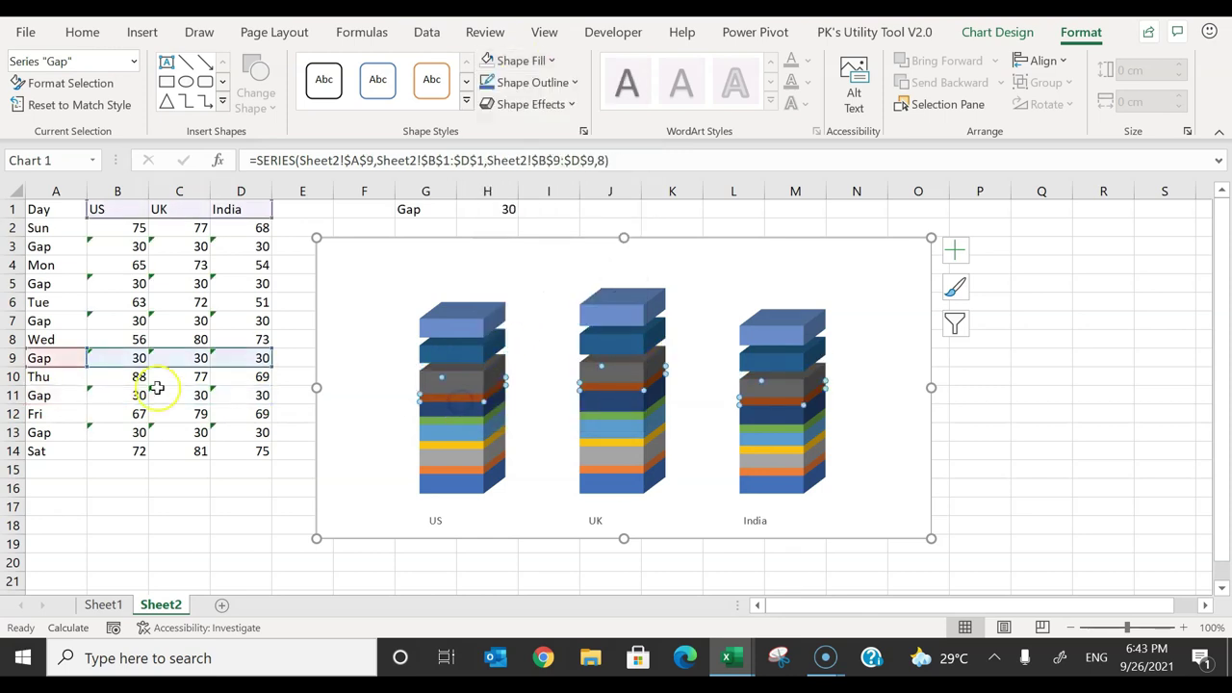
{"action": "left_click", "coordinate": [539, 60]}
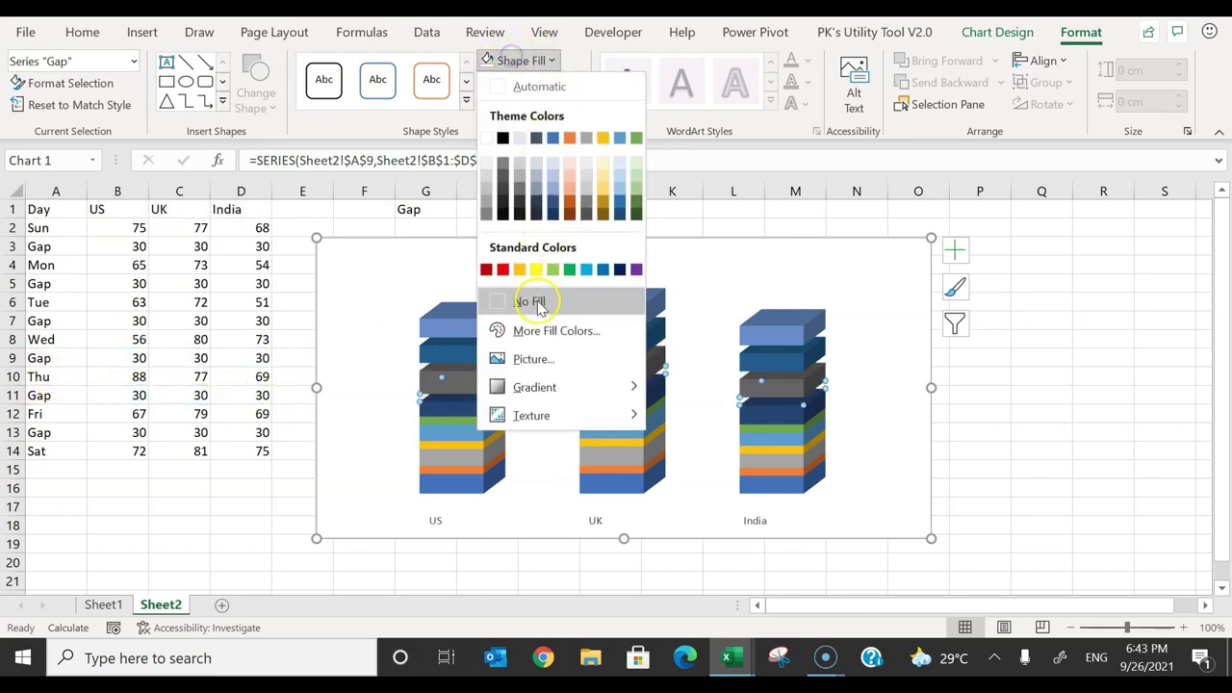
{"action": "left_click", "coordinate": [533, 301]}
{"action": "left_click", "coordinate": [467, 430]}
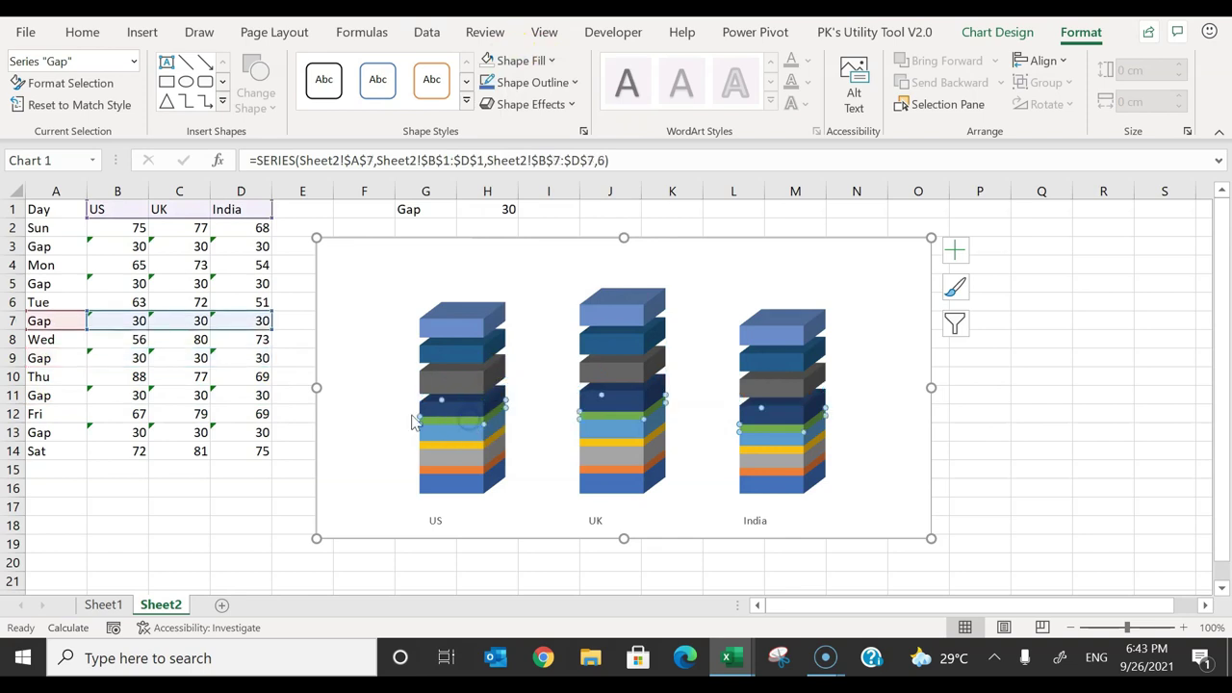
{"action": "left_click", "coordinate": [513, 61]}
{"action": "left_click", "coordinate": [462, 440]}
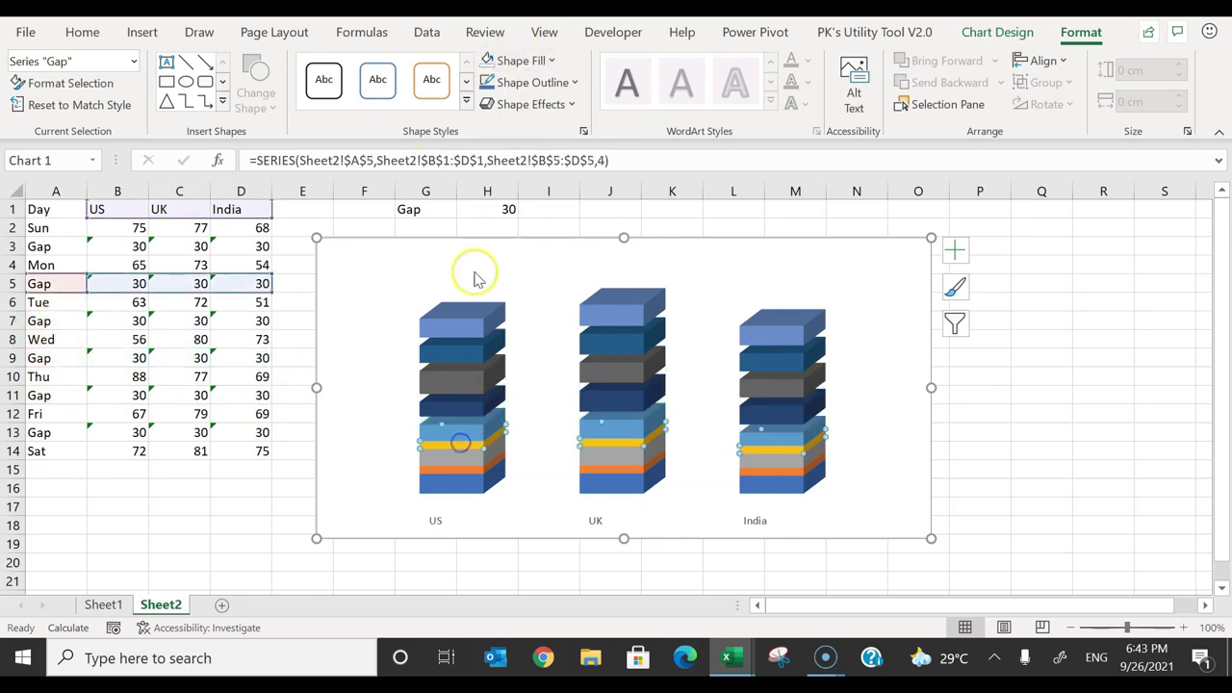
{"action": "left_click", "coordinate": [488, 61]}
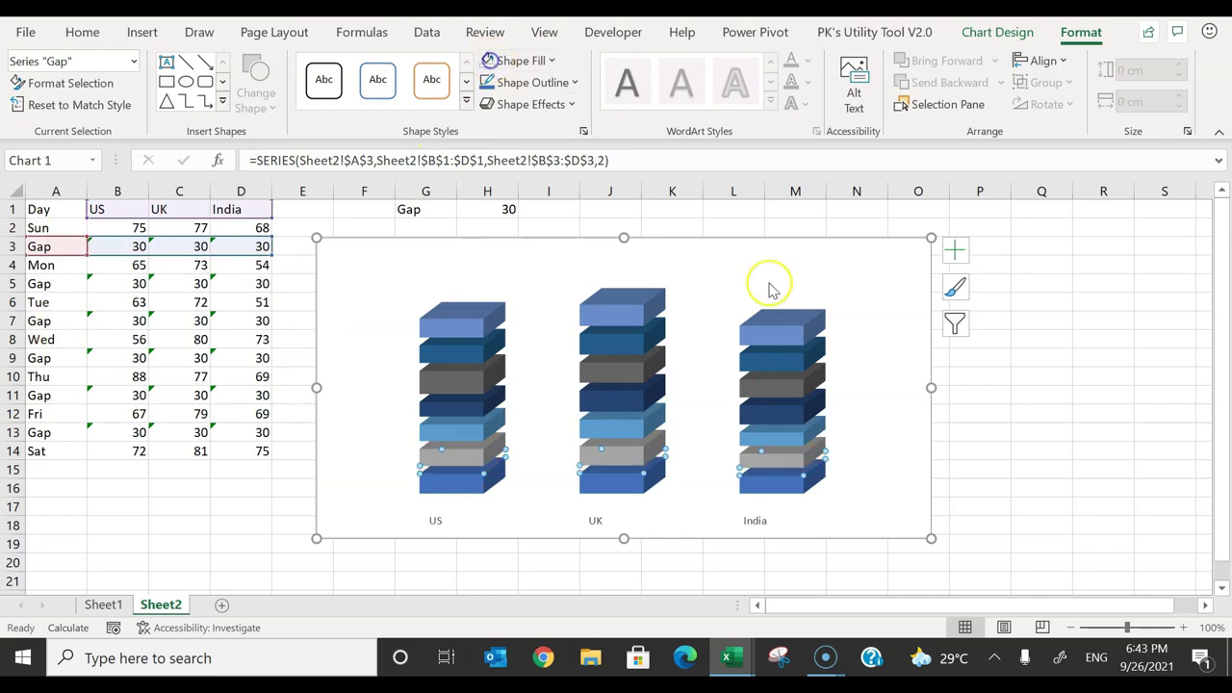
{"action": "left_click", "coordinate": [932, 352]}
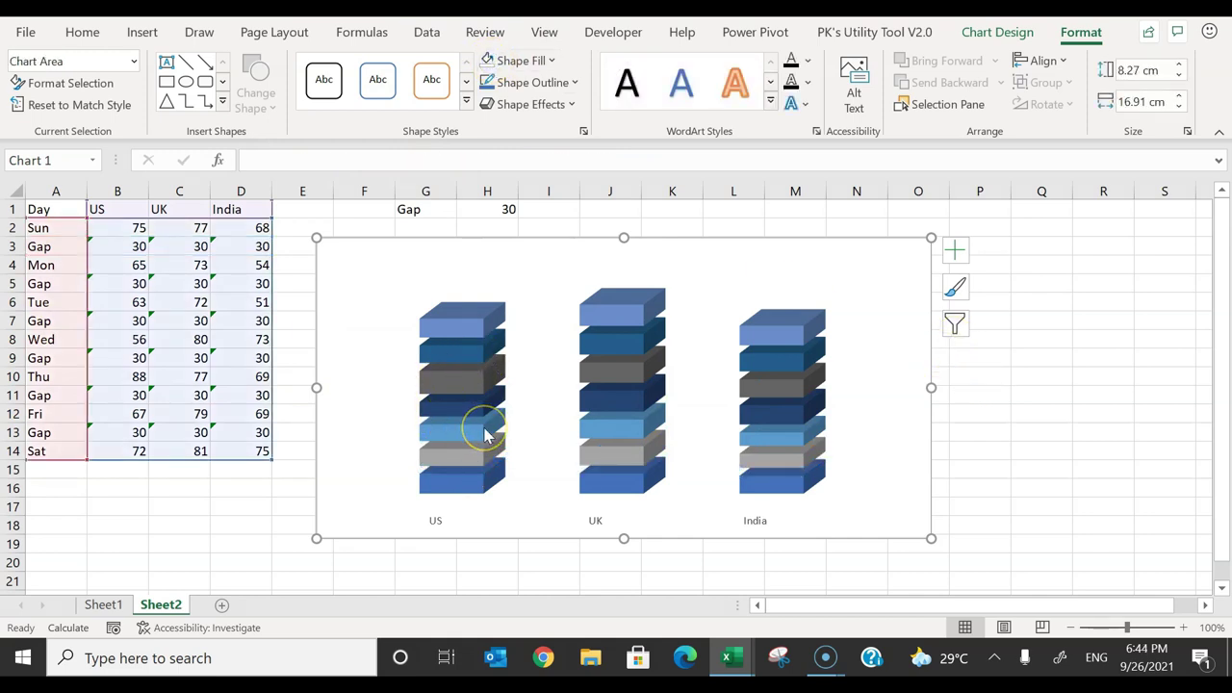
Step: Fill the Sat layer orange and give it a Round bevel
{"action": "left_click", "coordinate": [481, 325]}
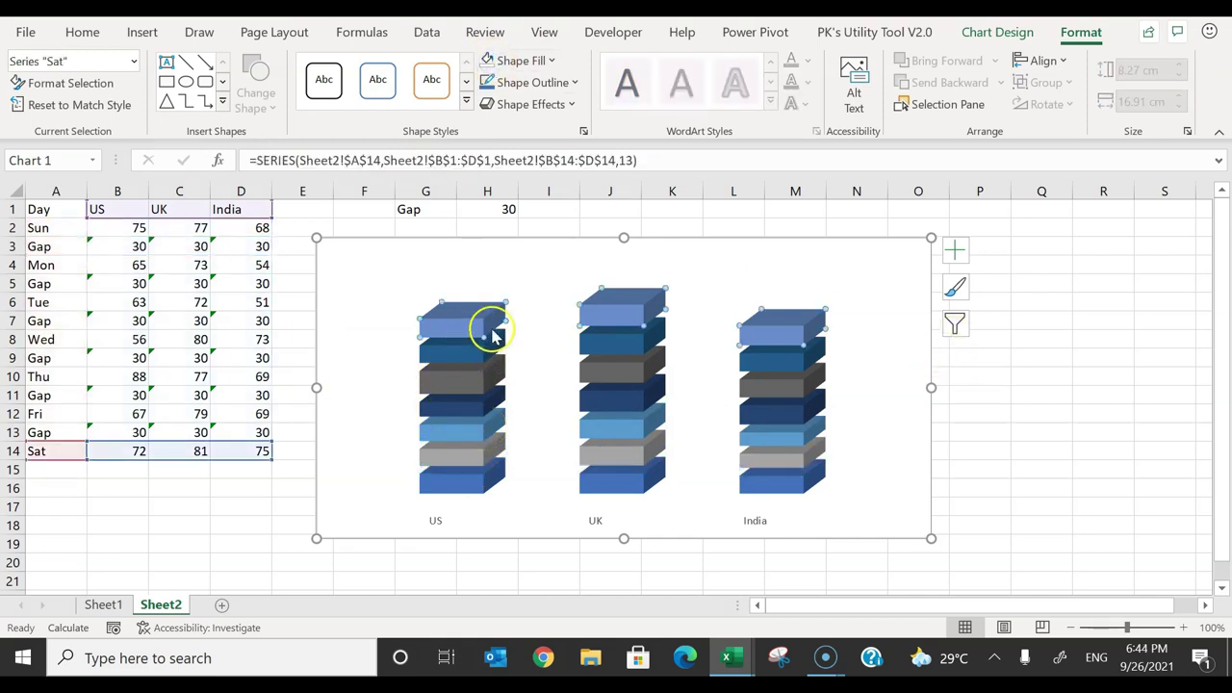
{"action": "left_click", "coordinate": [544, 61]}
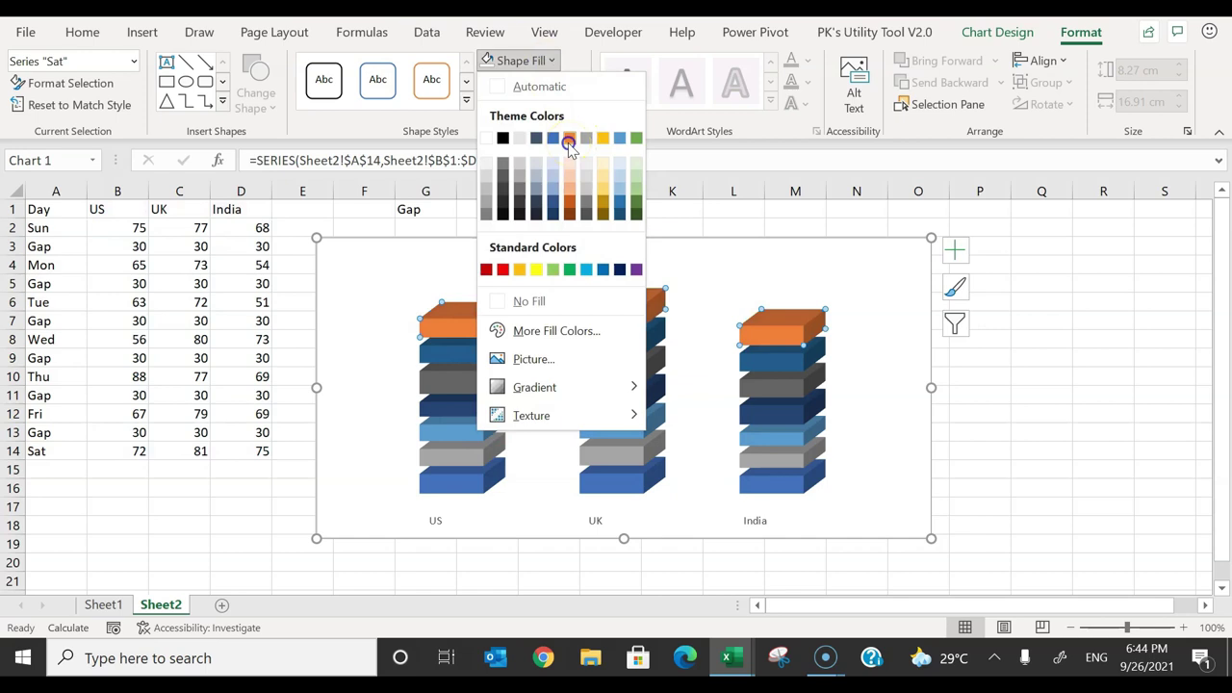
{"action": "left_click", "coordinate": [567, 139]}
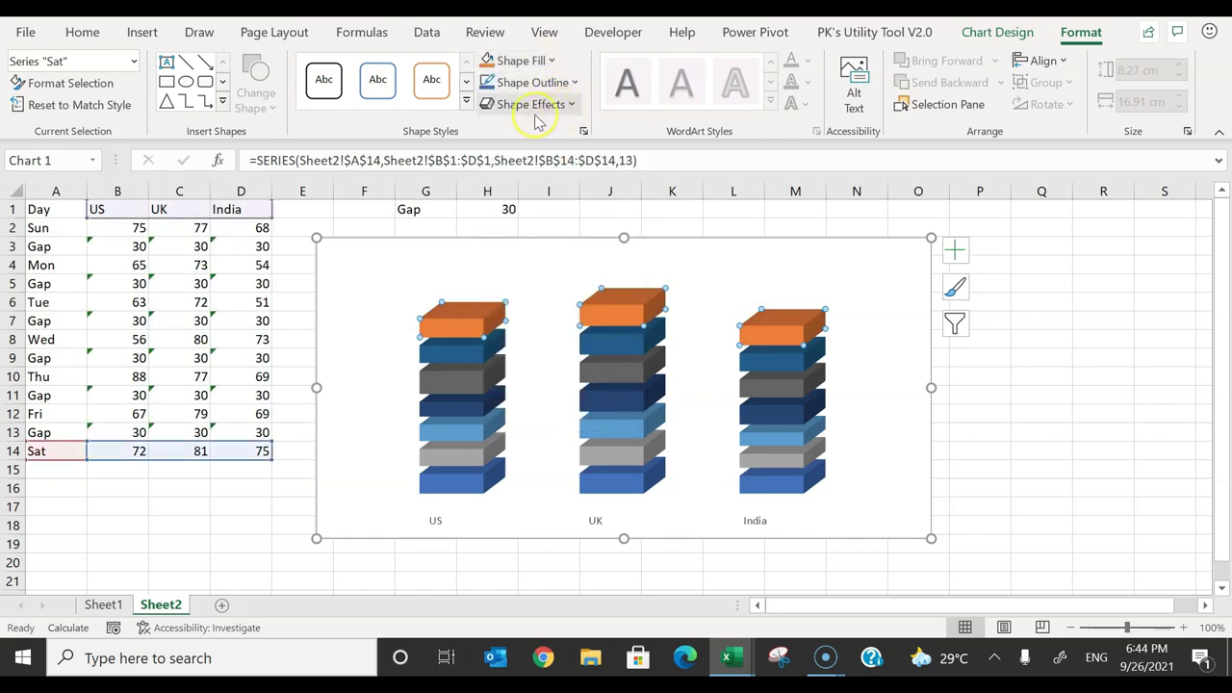
{"action": "left_click", "coordinate": [573, 105]}
{"action": "mouse_move", "coordinate": [542, 375]}
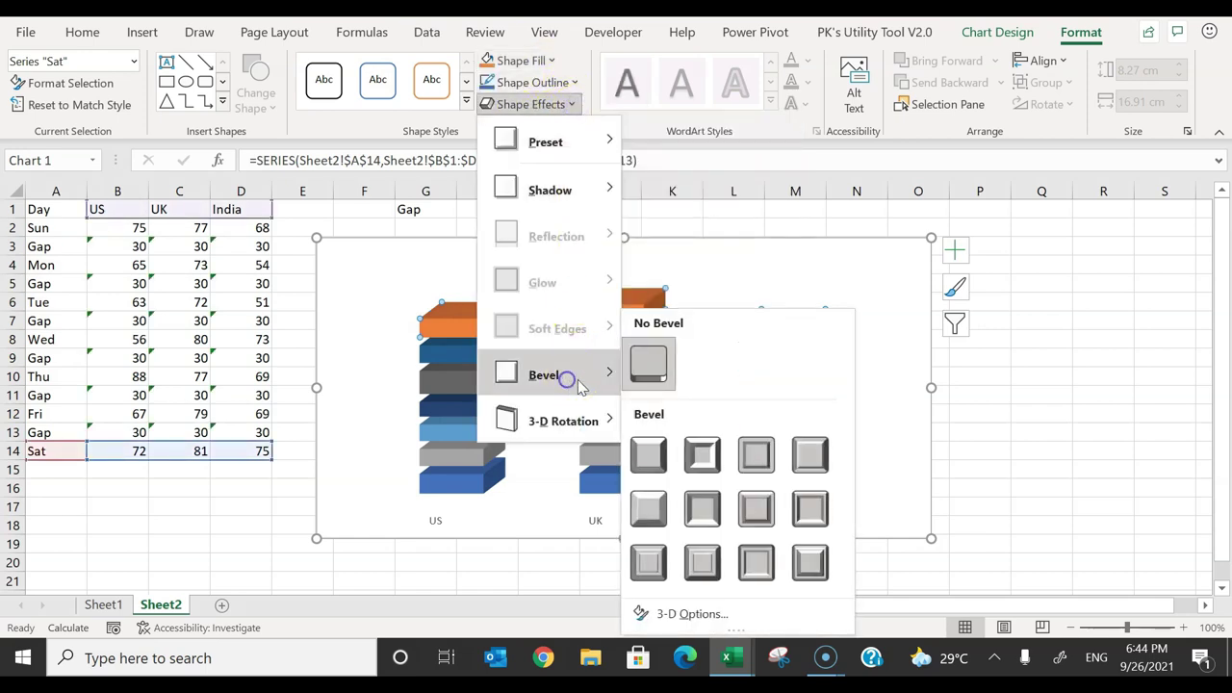
{"action": "left_click", "coordinate": [651, 460]}
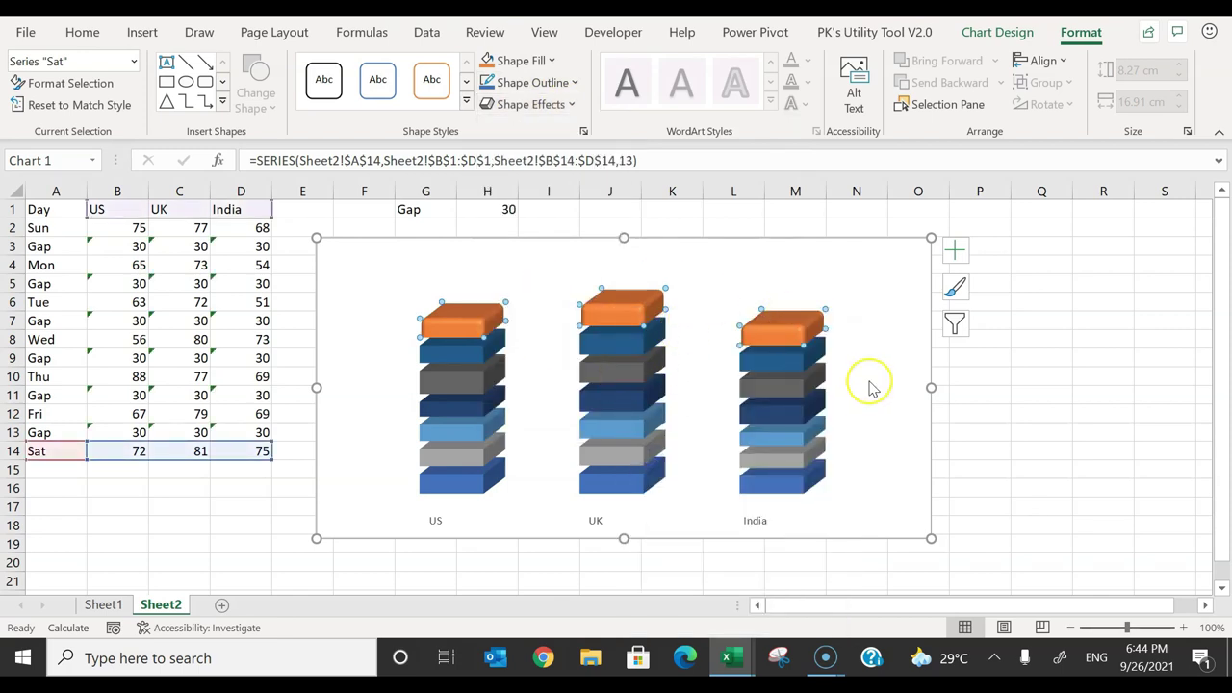
{"action": "left_click", "coordinate": [471, 352]}
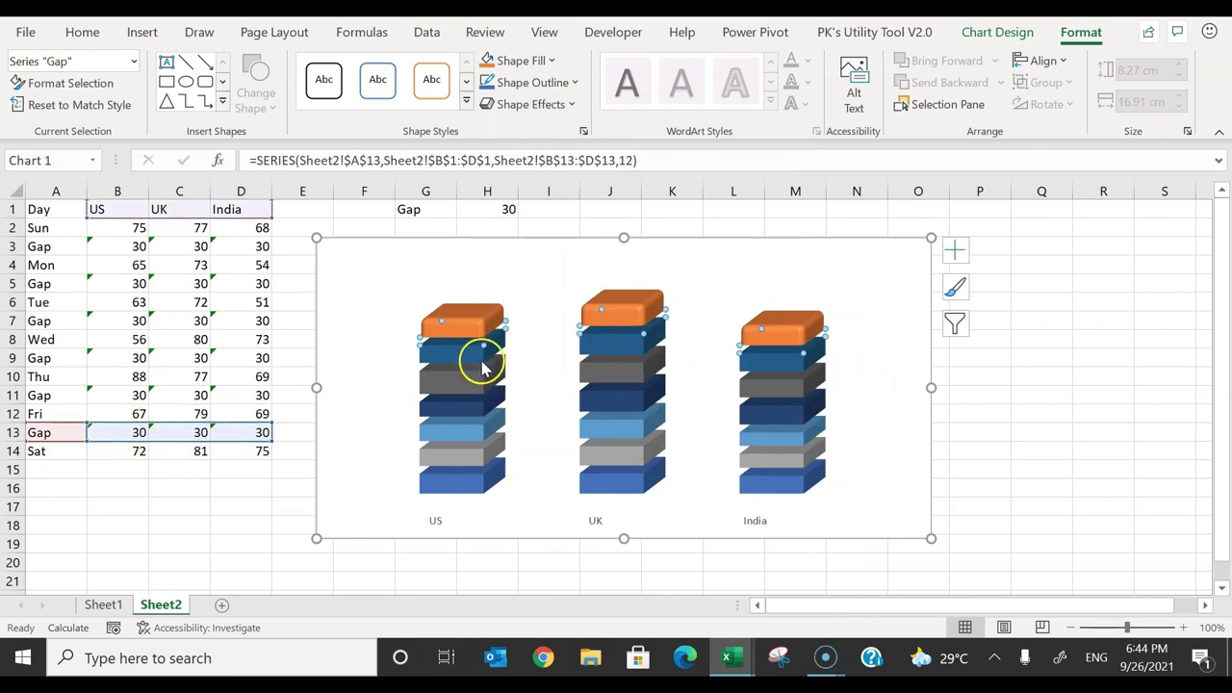
Step: Fill the Fri layer light blue and give it a Round bevel
{"action": "left_click", "coordinate": [469, 360]}
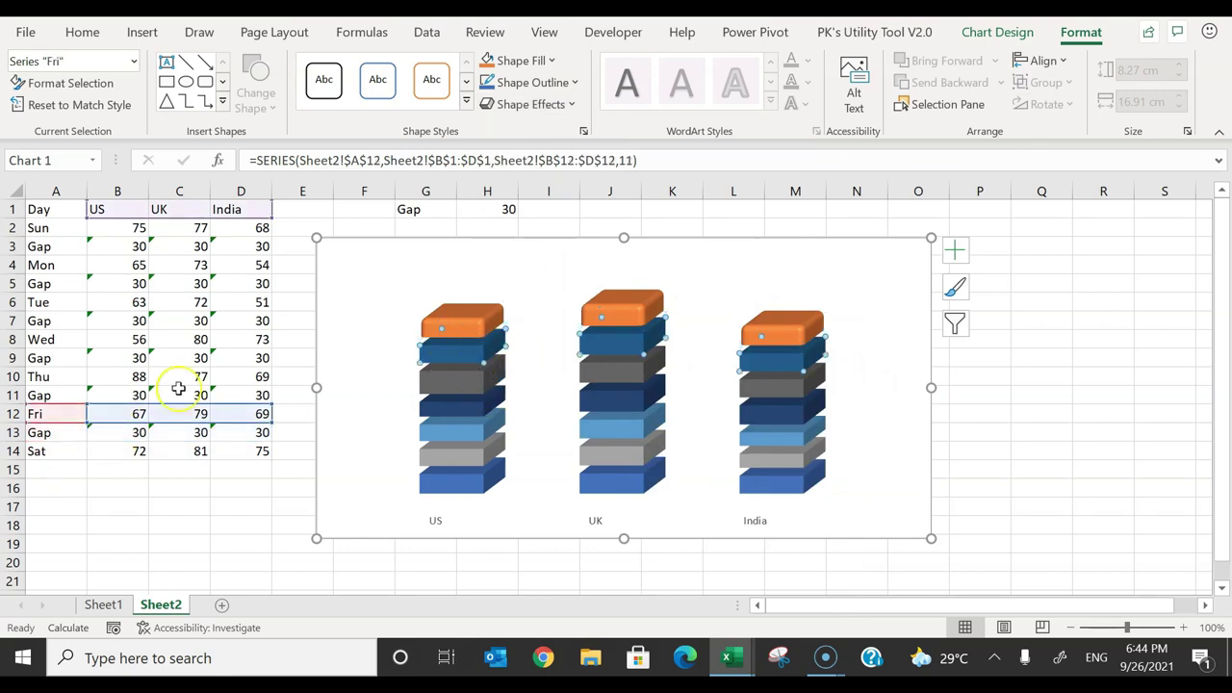
{"action": "left_click", "coordinate": [549, 61]}
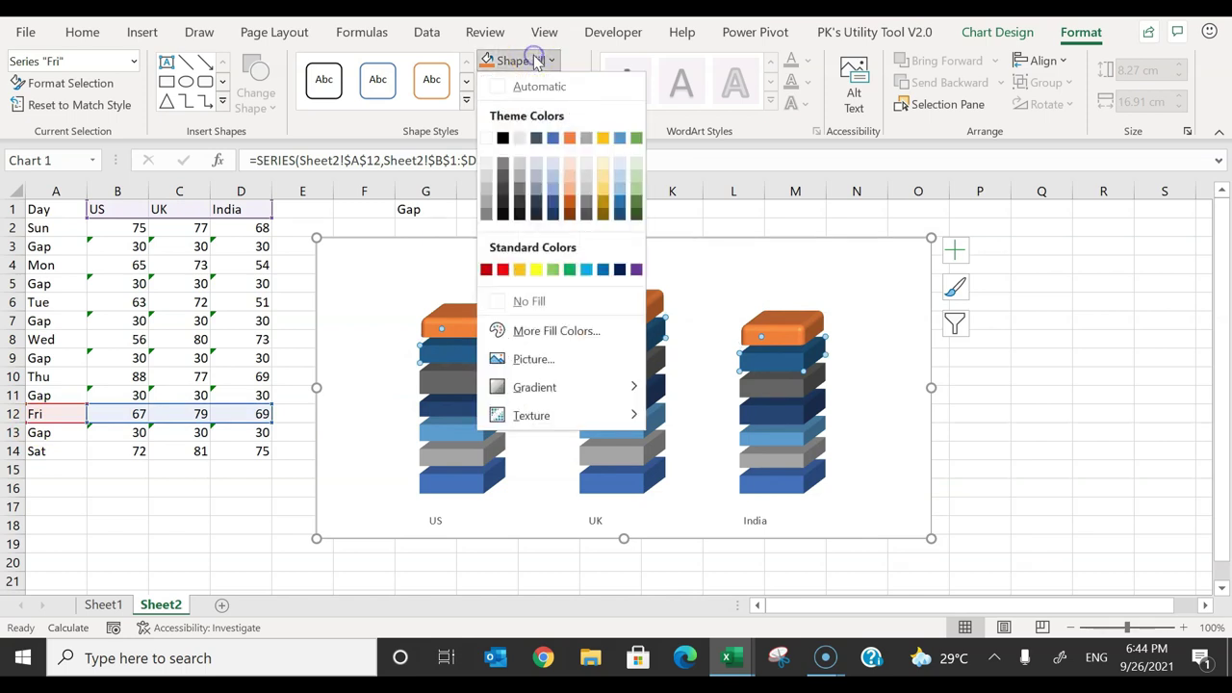
{"action": "left_click", "coordinate": [588, 272]}
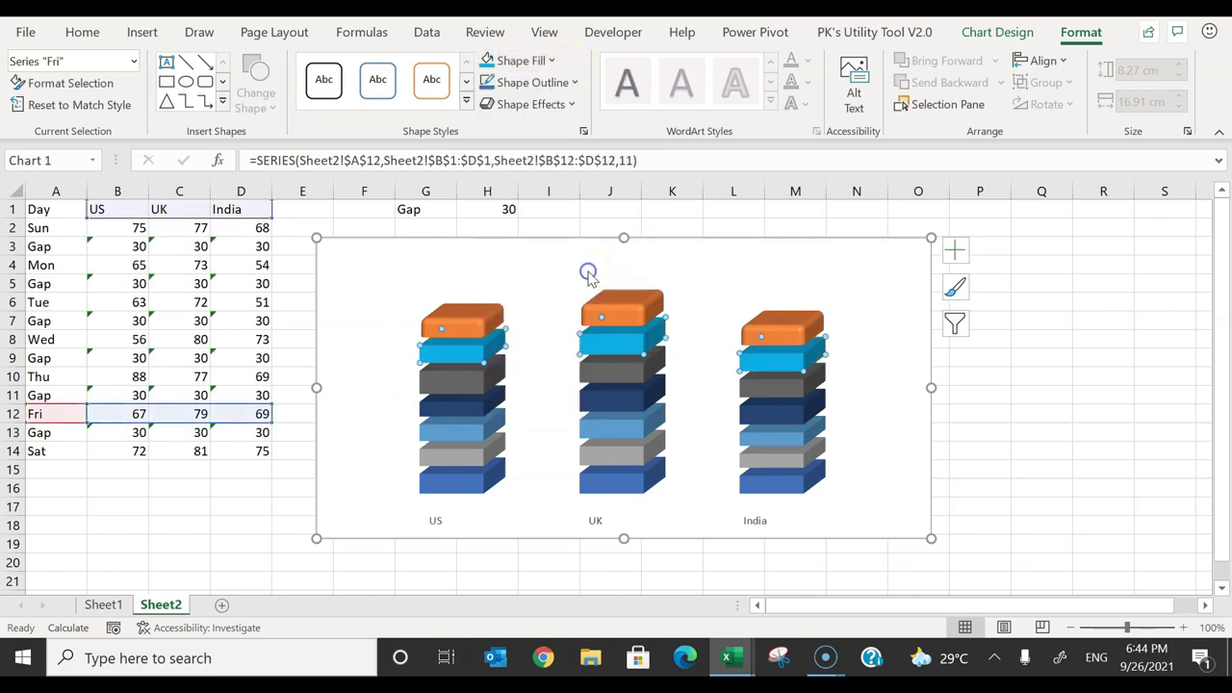
{"action": "left_click", "coordinate": [532, 104]}
{"action": "mouse_move", "coordinate": [545, 374]}
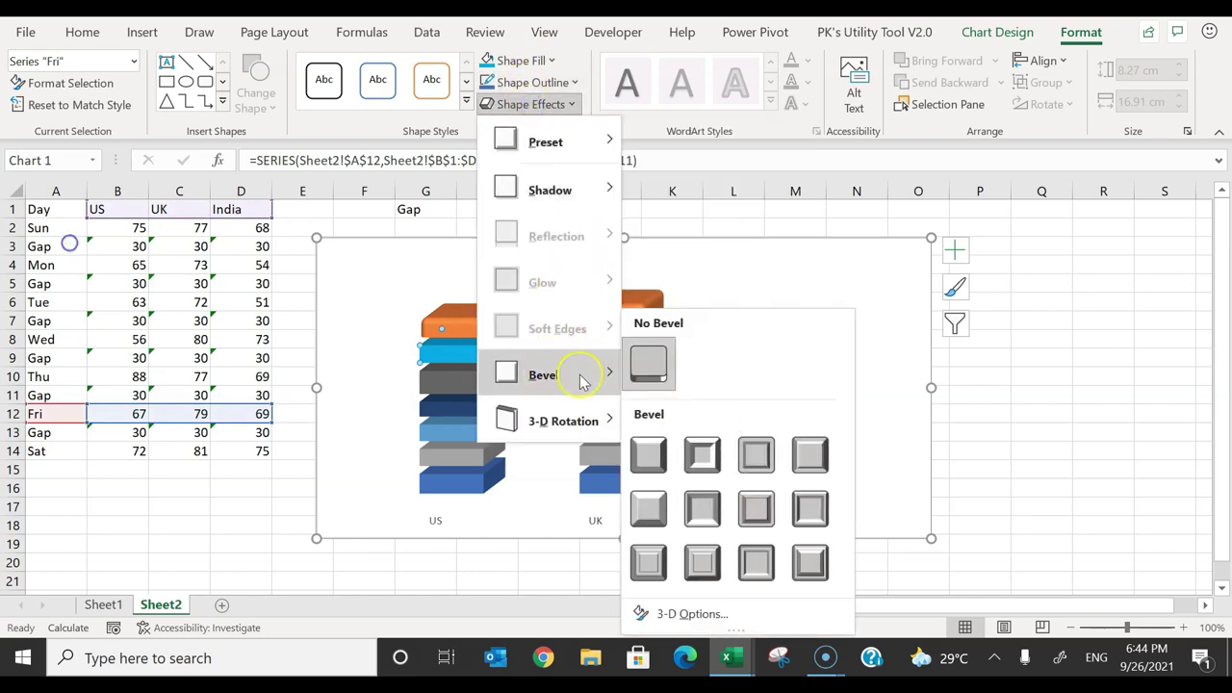
{"action": "left_click", "coordinate": [652, 460]}
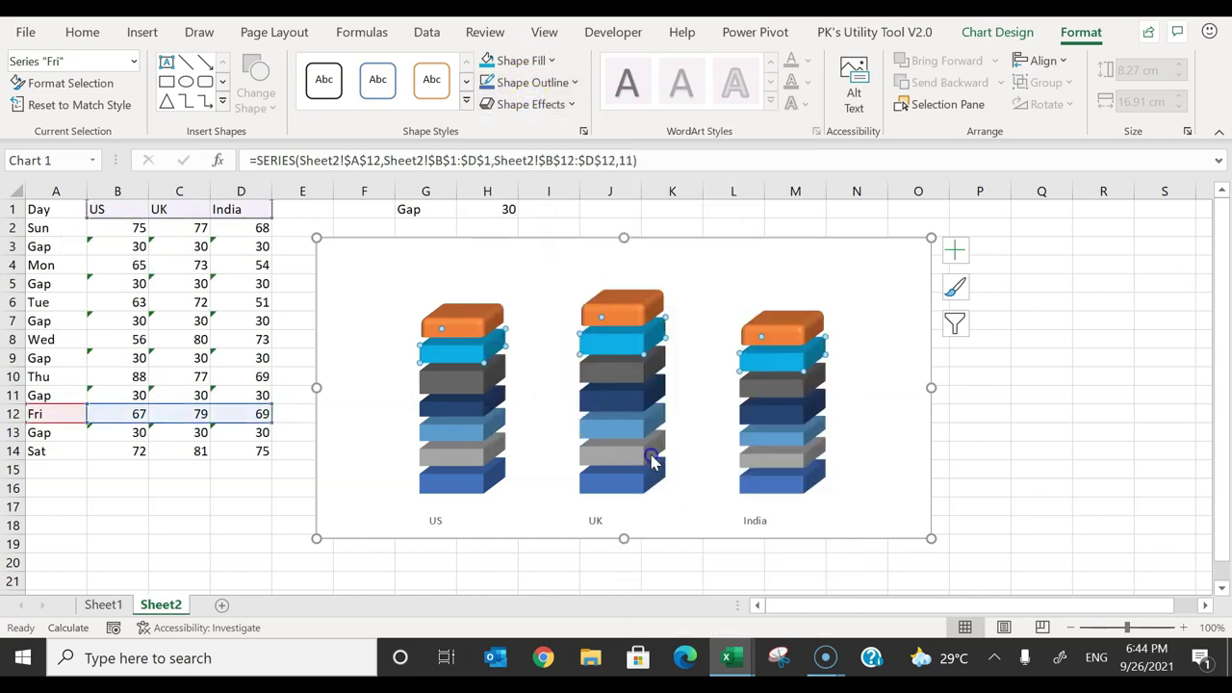
{"action": "left_click", "coordinate": [473, 392]}
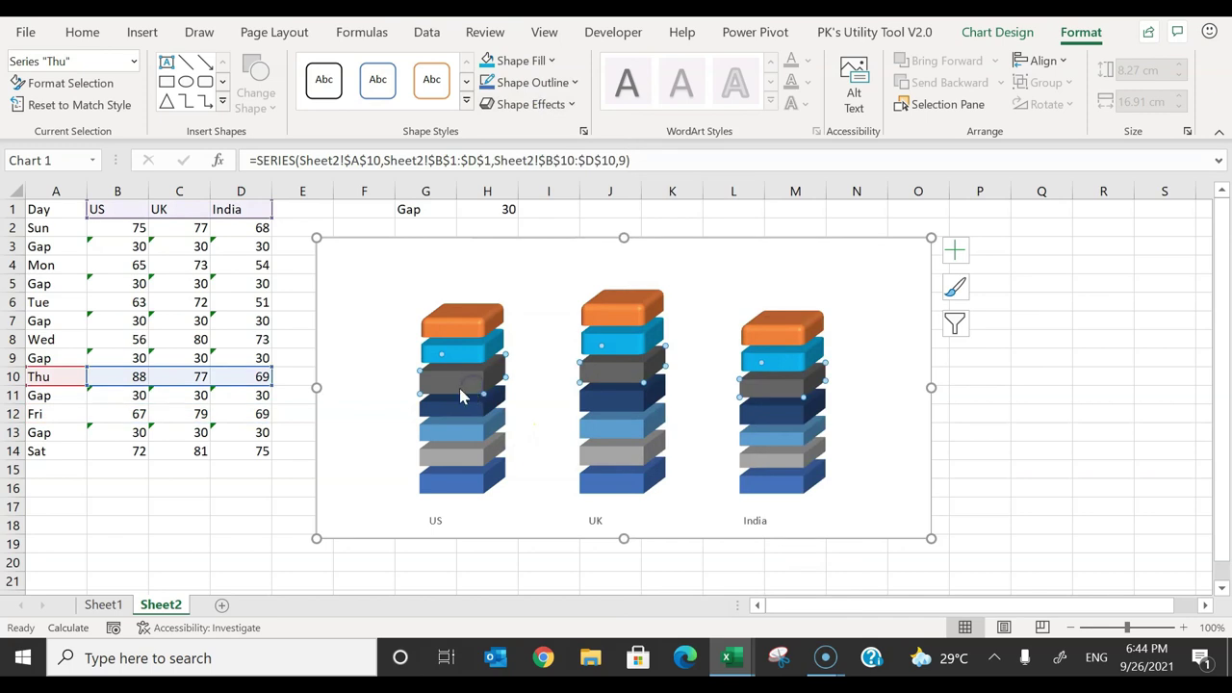
Step: Fill the Thu layers green and give them a Round bevel
{"action": "left_click", "coordinate": [540, 60]}
{"action": "left_click", "coordinate": [635, 138]}
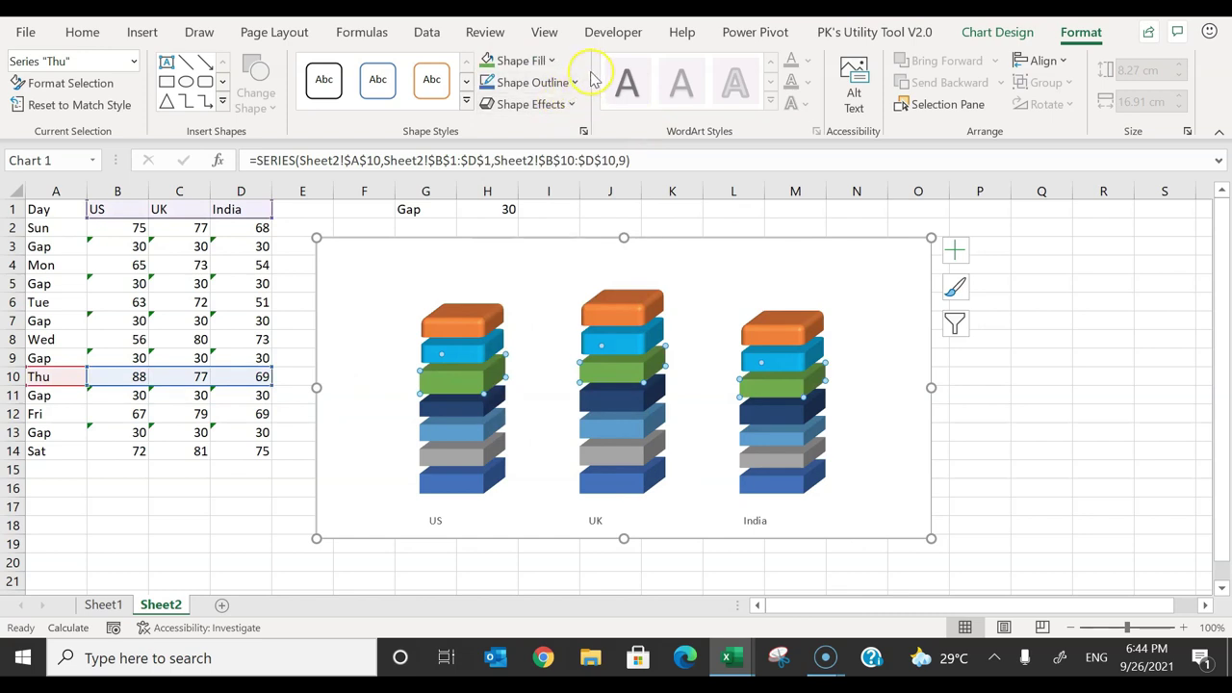
{"action": "left_click", "coordinate": [558, 104]}
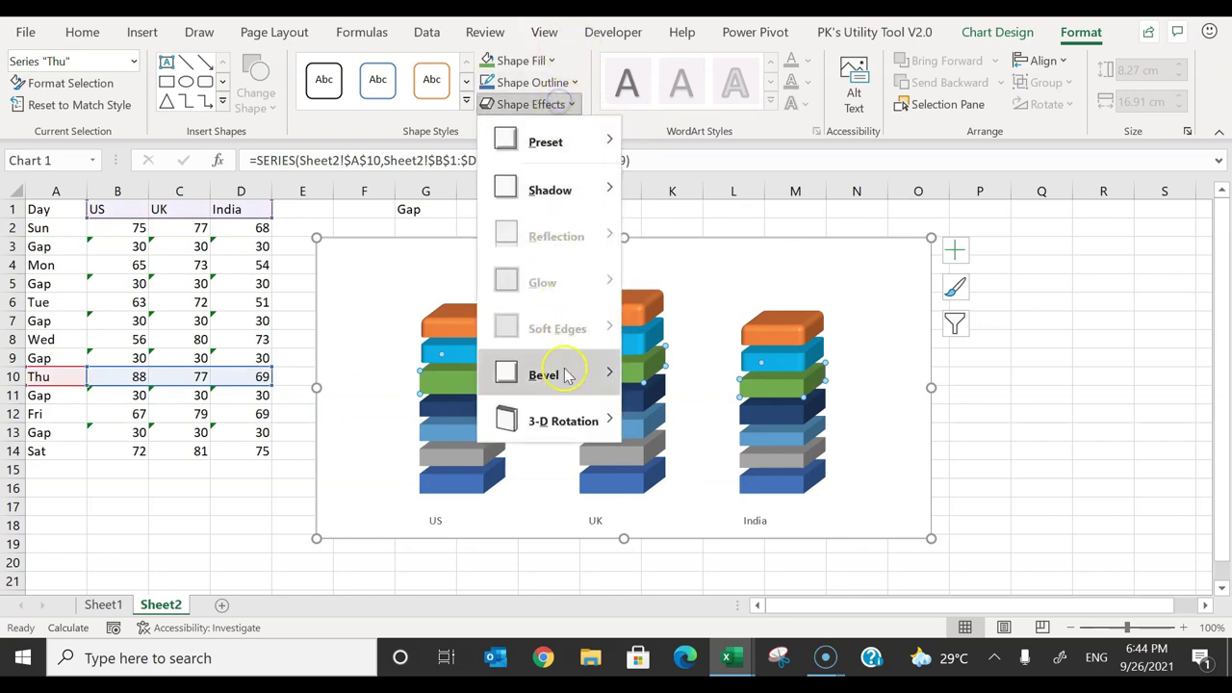
{"action": "mouse_move", "coordinate": [567, 385]}
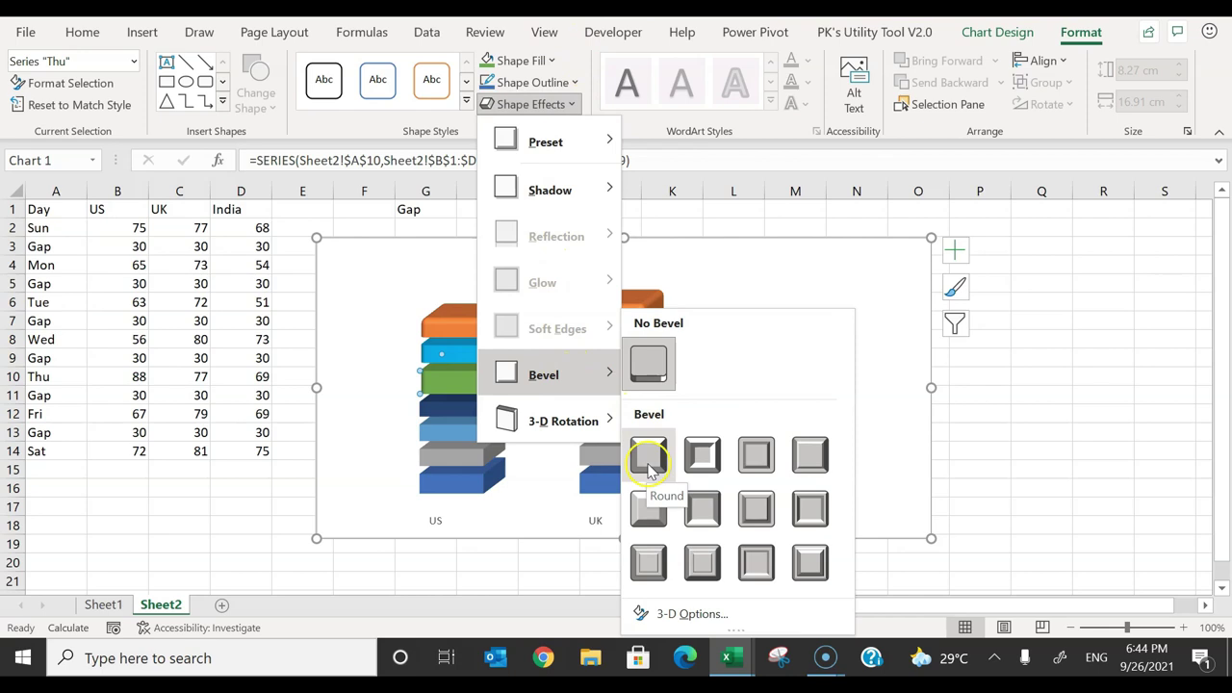
{"action": "left_click", "coordinate": [649, 468]}
Step: Fill the Wed layers light grey and give them a Round bevel
{"action": "left_click", "coordinate": [458, 409]}
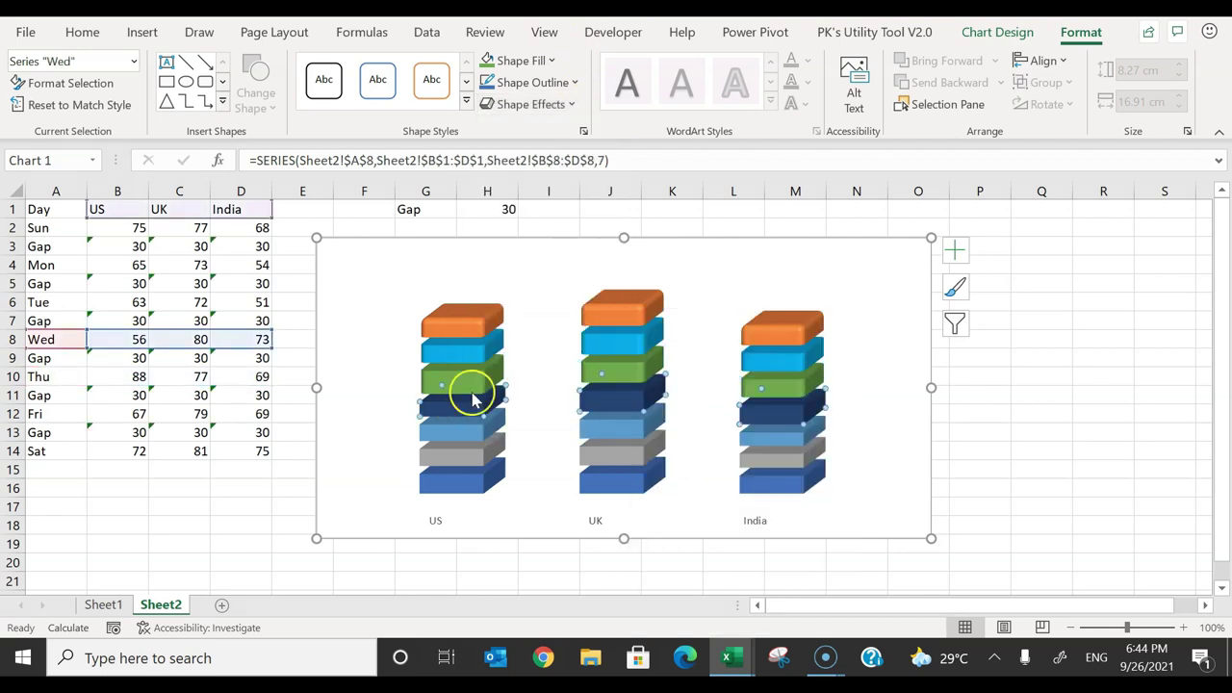
{"action": "left_click", "coordinate": [520, 59]}
{"action": "left_click", "coordinate": [586, 173]}
{"action": "left_click", "coordinate": [529, 104]}
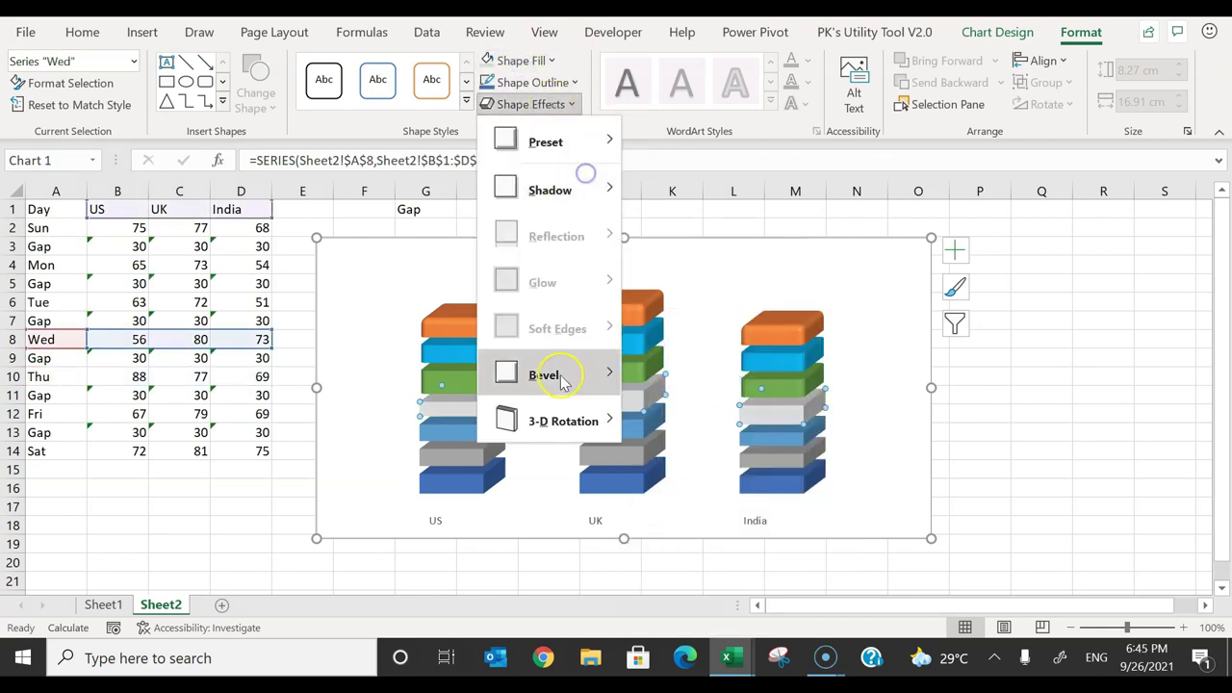
{"action": "left_click", "coordinate": [556, 253]}
Step: Fill the Tue layers light green and give them a Round bevel
{"action": "left_click", "coordinate": [538, 60]}
{"action": "left_click", "coordinate": [466, 441]}
{"action": "left_click", "coordinate": [519, 60]}
{"action": "left_click", "coordinate": [553, 269]}
{"action": "left_click", "coordinate": [529, 104]}
Step: Fill the Mon layers gold with a Round bevel, then check the Sun layers' effects
{"action": "left_click", "coordinate": [648, 451]}
{"action": "left_click", "coordinate": [462, 453]}
{"action": "left_click", "coordinate": [519, 60]}
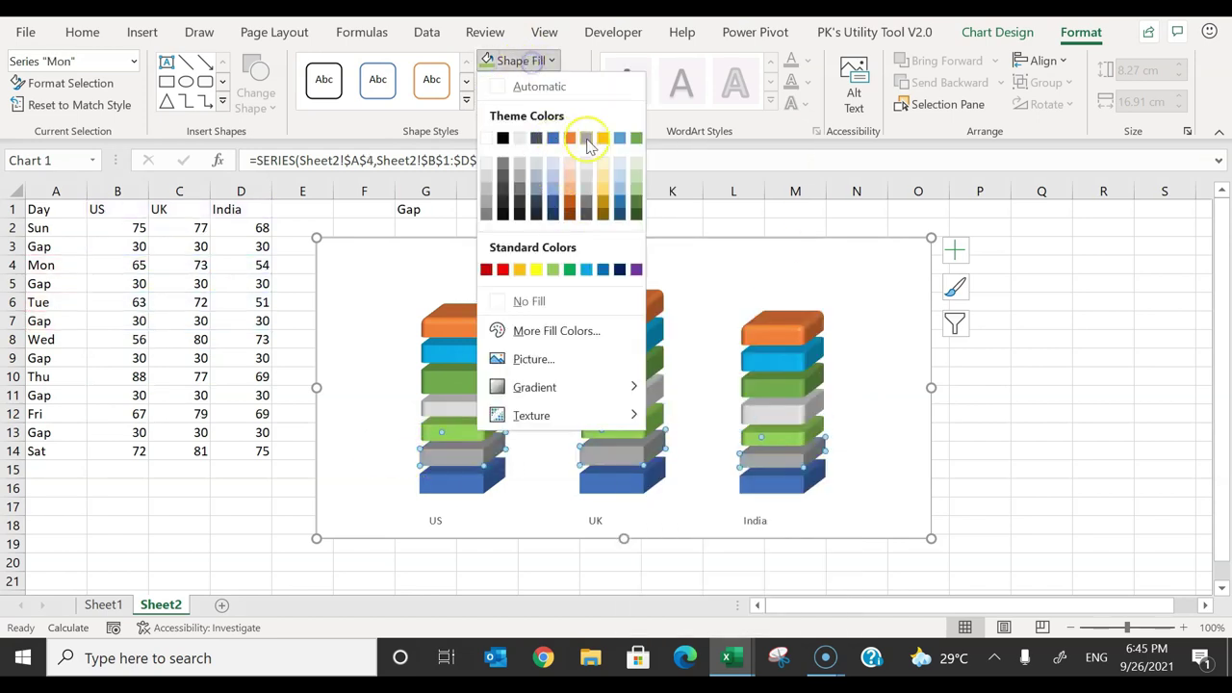
{"action": "left_click", "coordinate": [603, 188]}
{"action": "left_click", "coordinate": [530, 104]}
{"action": "left_click", "coordinate": [462, 447]}
{"action": "left_click", "coordinate": [464, 478]}
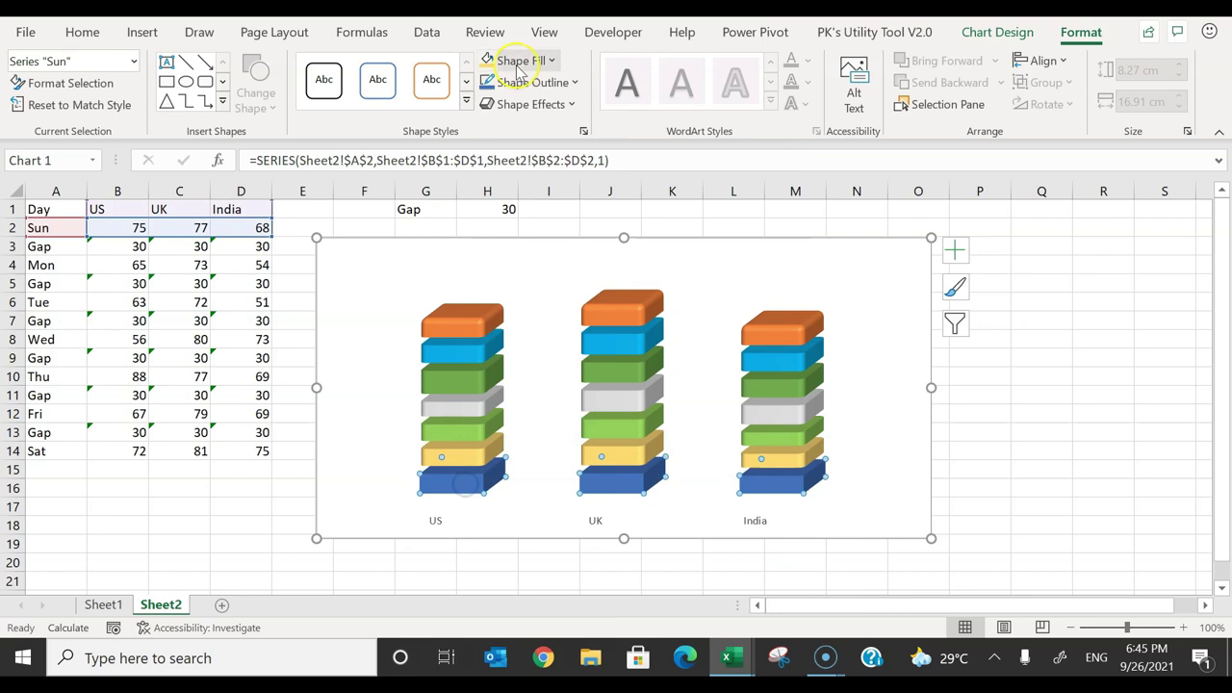
{"action": "left_click", "coordinate": [529, 104]}
{"action": "key", "text": "Escape"}
{"action": "key", "text": "Escape"}
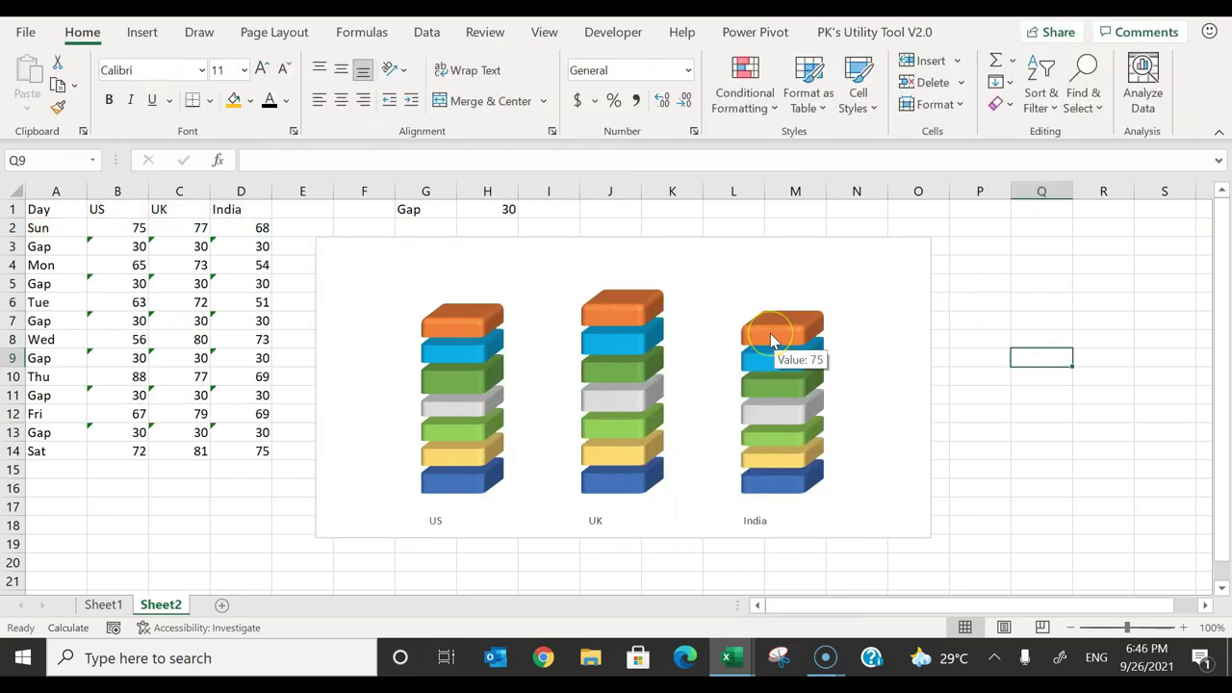
Step: Lower the data series gap width to 78% so the stacked columns widen
{"action": "right_click", "coordinate": [771, 339]}
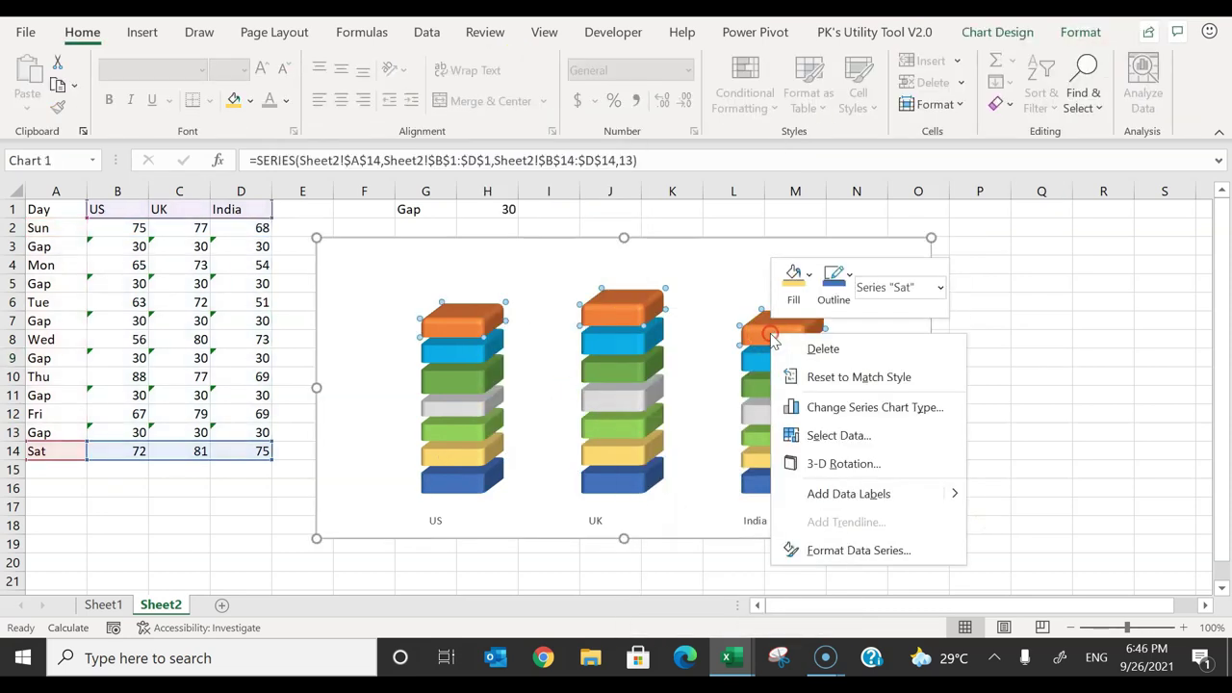
{"action": "left_click", "coordinate": [859, 546]}
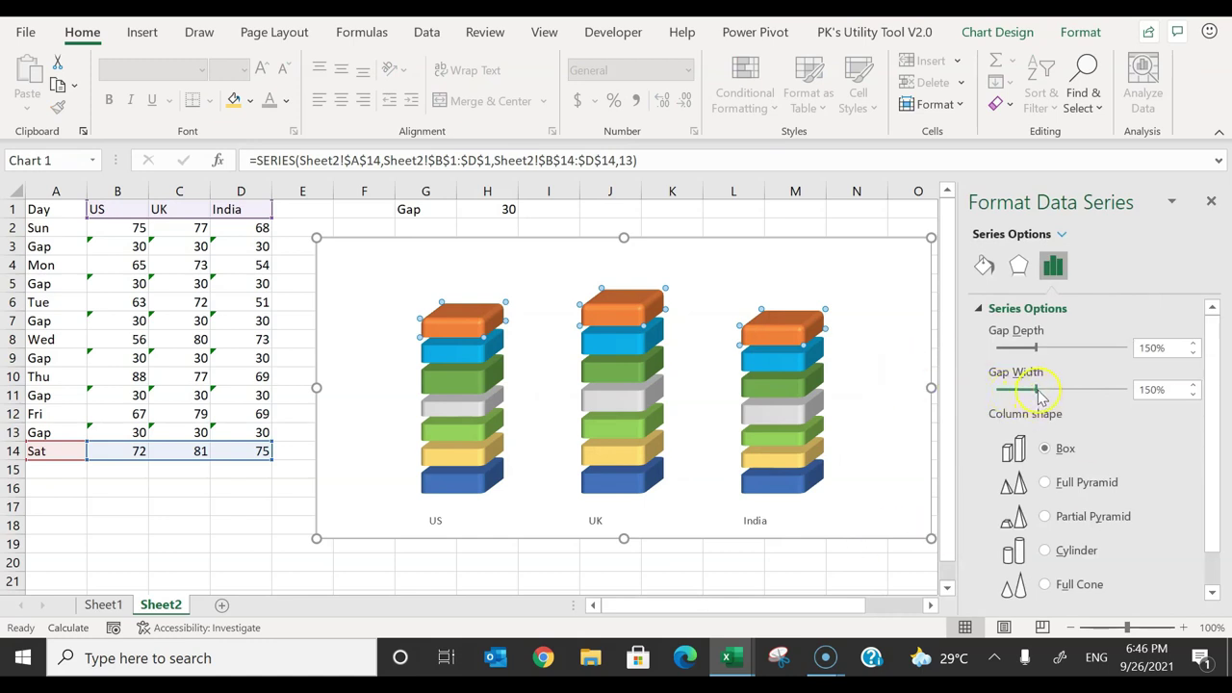
{"action": "left_click_drag", "start_coordinate": [1022, 396], "coordinate": [1021, 398]}
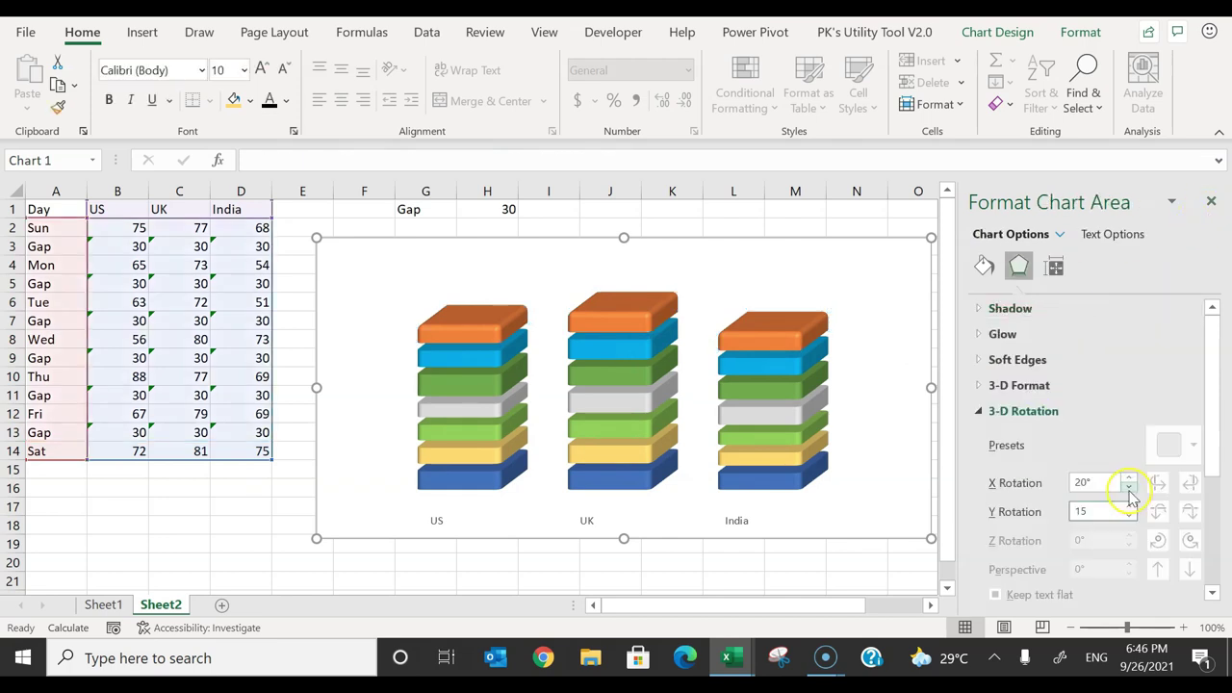
Step: Raise the chart's 3-D X rotation to 40°
{"action": "left_click", "coordinate": [1128, 478]}
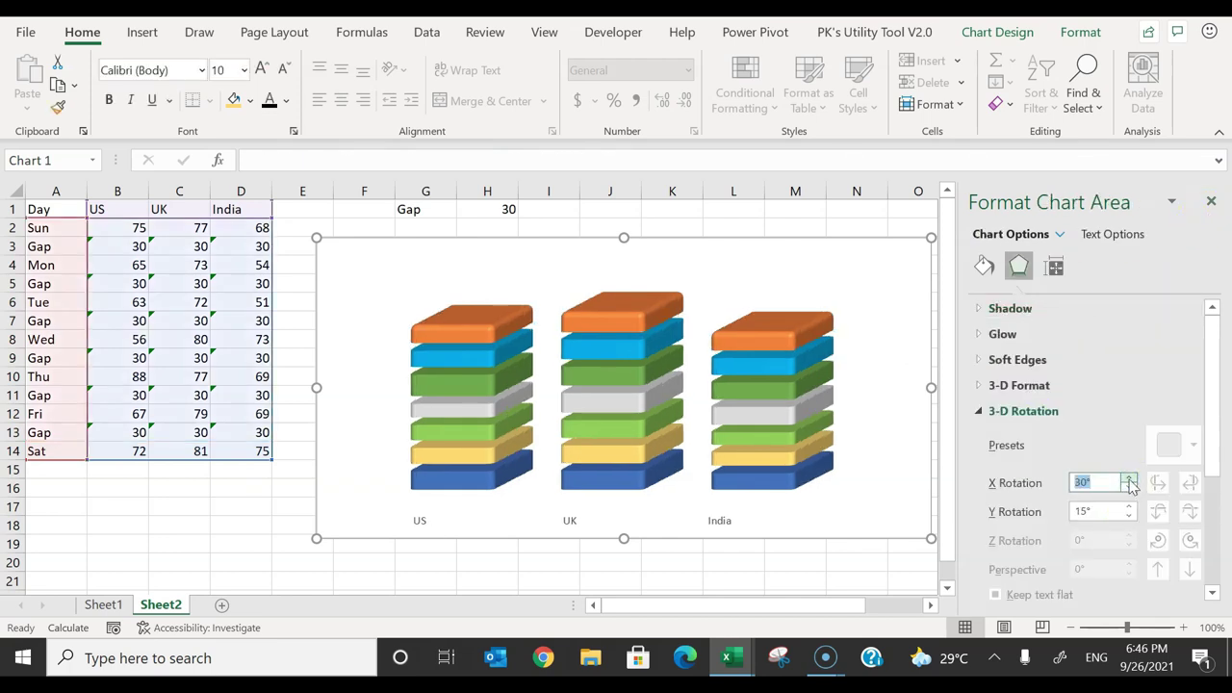
{"action": "left_click", "coordinate": [1129, 478]}
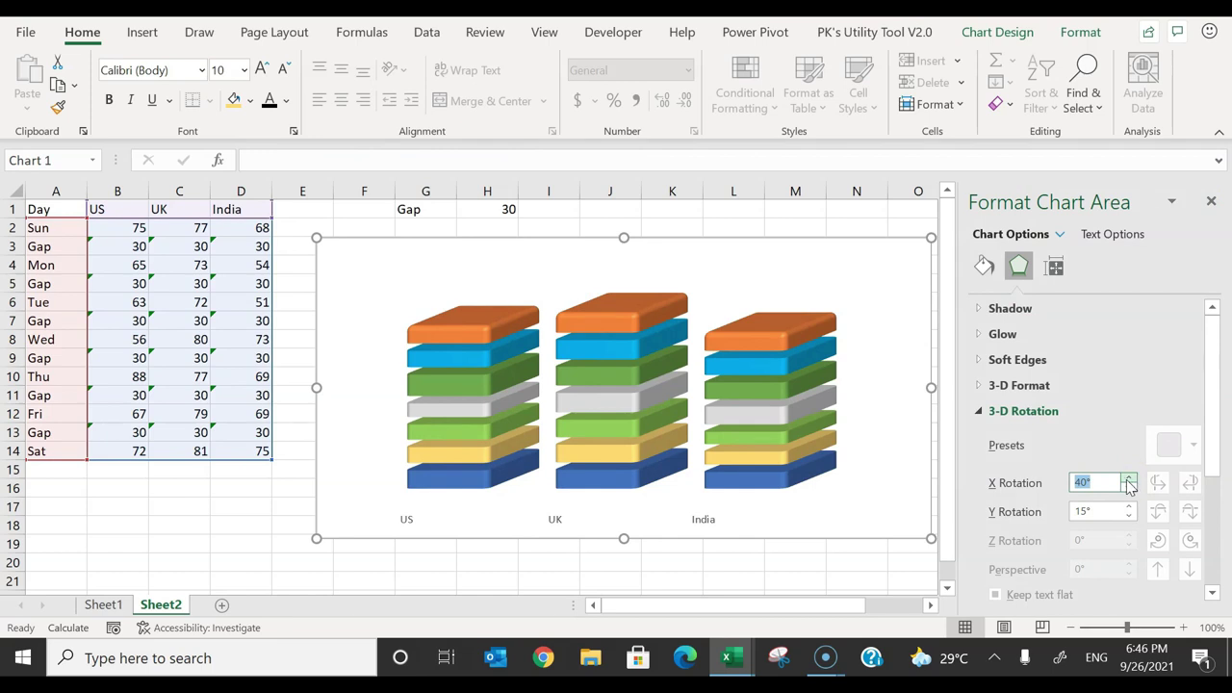
{"action": "left_click", "coordinate": [1211, 202]}
{"action": "left_click", "coordinate": [536, 519]}
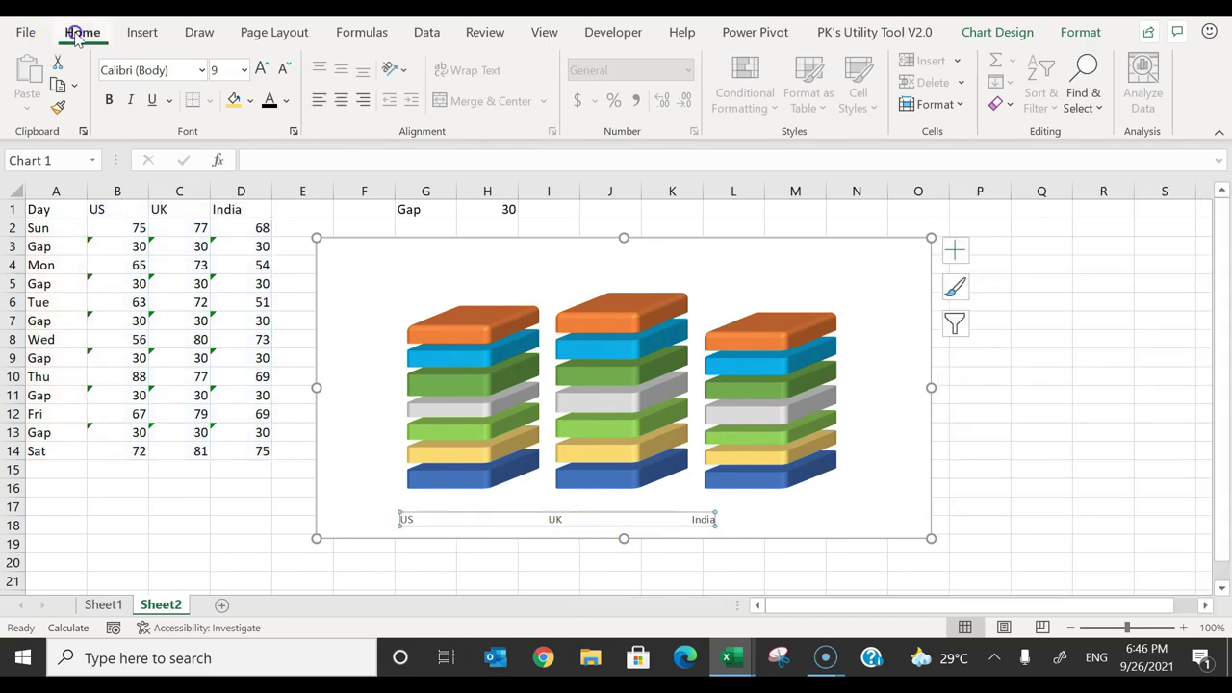
Step: Set the US, UK and India axis labels to 18-pt Arial Rounded MT Bold
{"action": "left_click", "coordinate": [109, 100]}
{"action": "left_click", "coordinate": [259, 70]}
{"action": "left_click", "coordinate": [260, 70]}
{"action": "left_click", "coordinate": [260, 70]}
{"action": "left_click", "coordinate": [260, 71]}
{"action": "left_click", "coordinate": [260, 70]}
{"action": "left_click", "coordinate": [260, 70]}
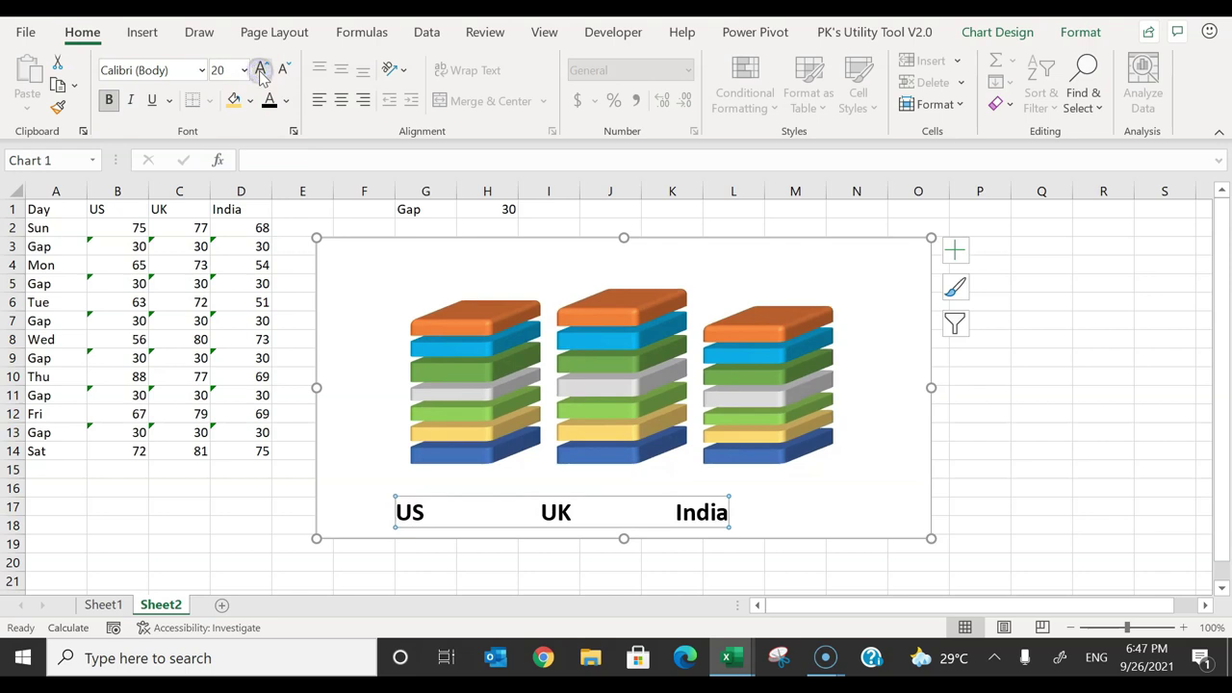
{"action": "left_click", "coordinate": [287, 71]}
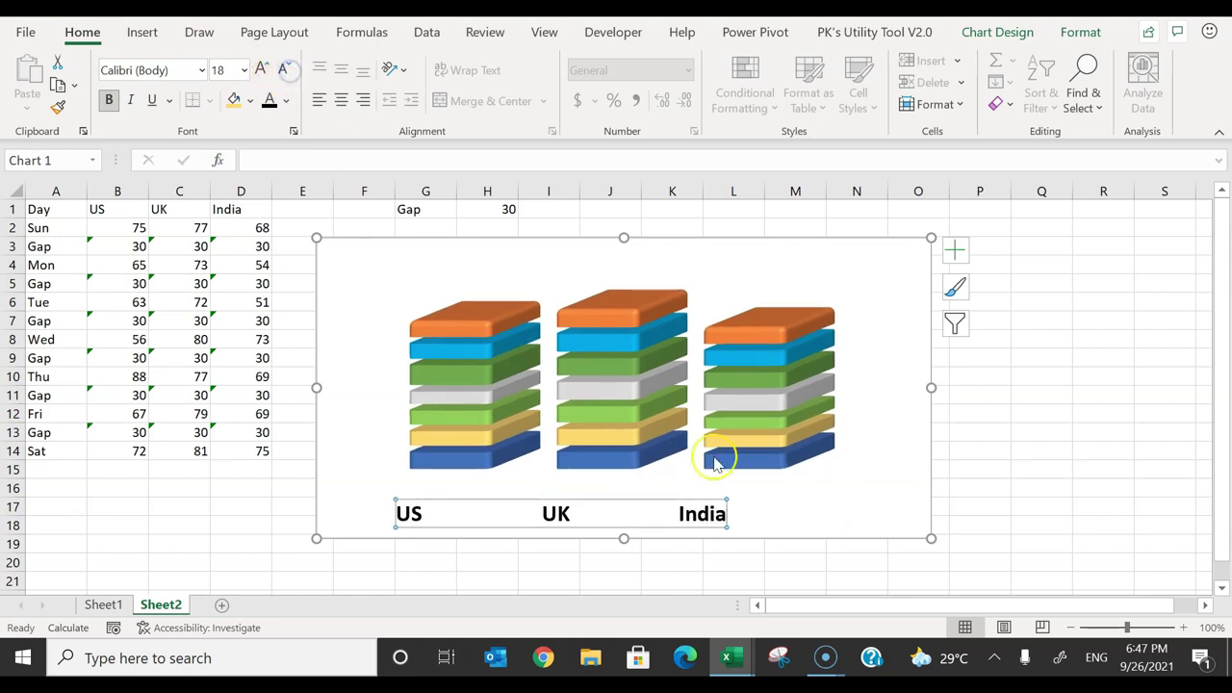
{"action": "left_click", "coordinate": [181, 72]}
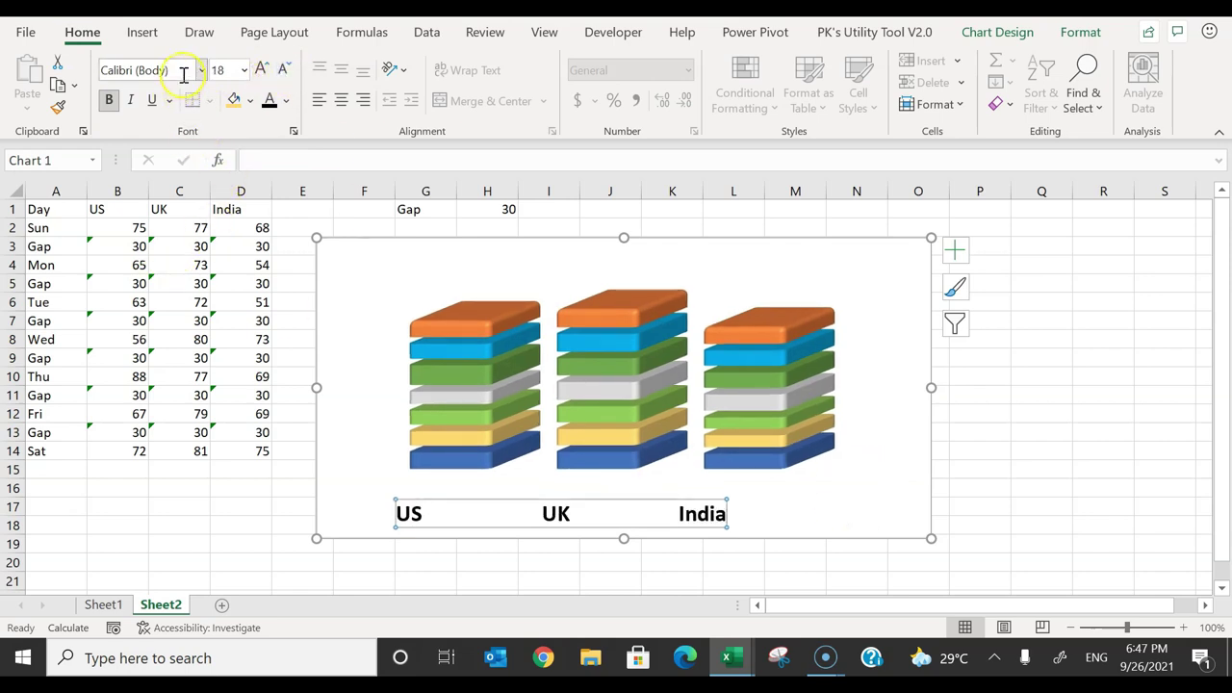
{"action": "type", "text": "Arial Rounded MT"}
{"action": "key", "text": "Return"}
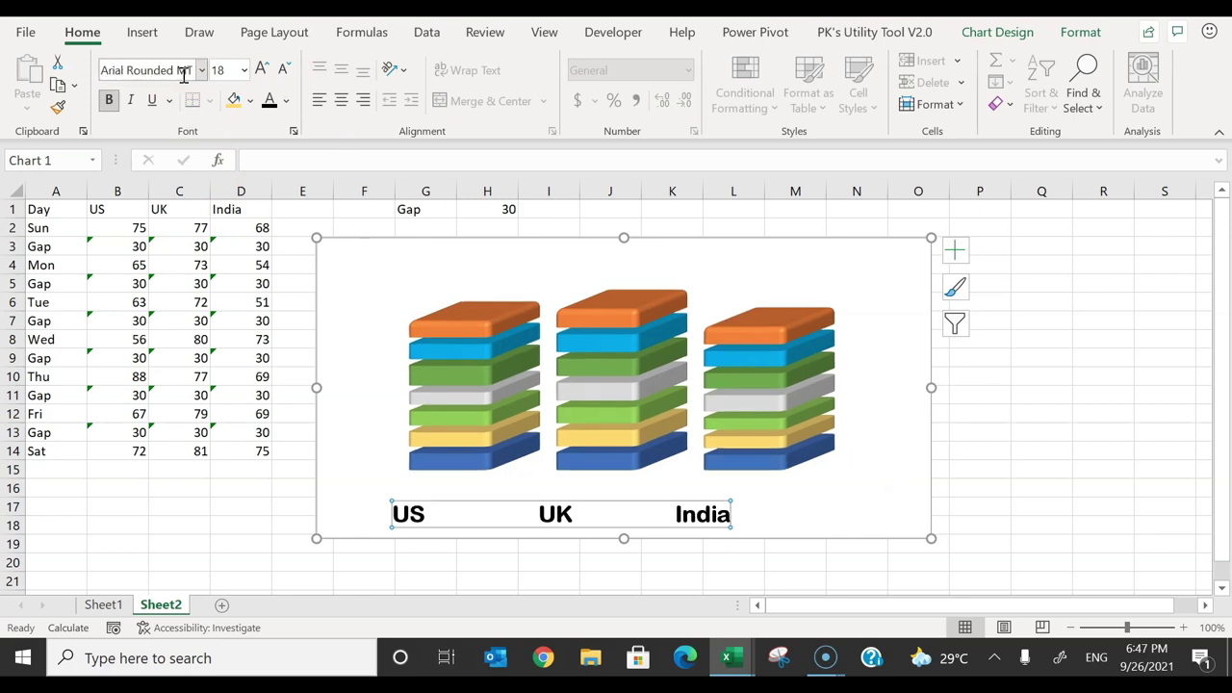
{"action": "left_click", "coordinate": [109, 100]}
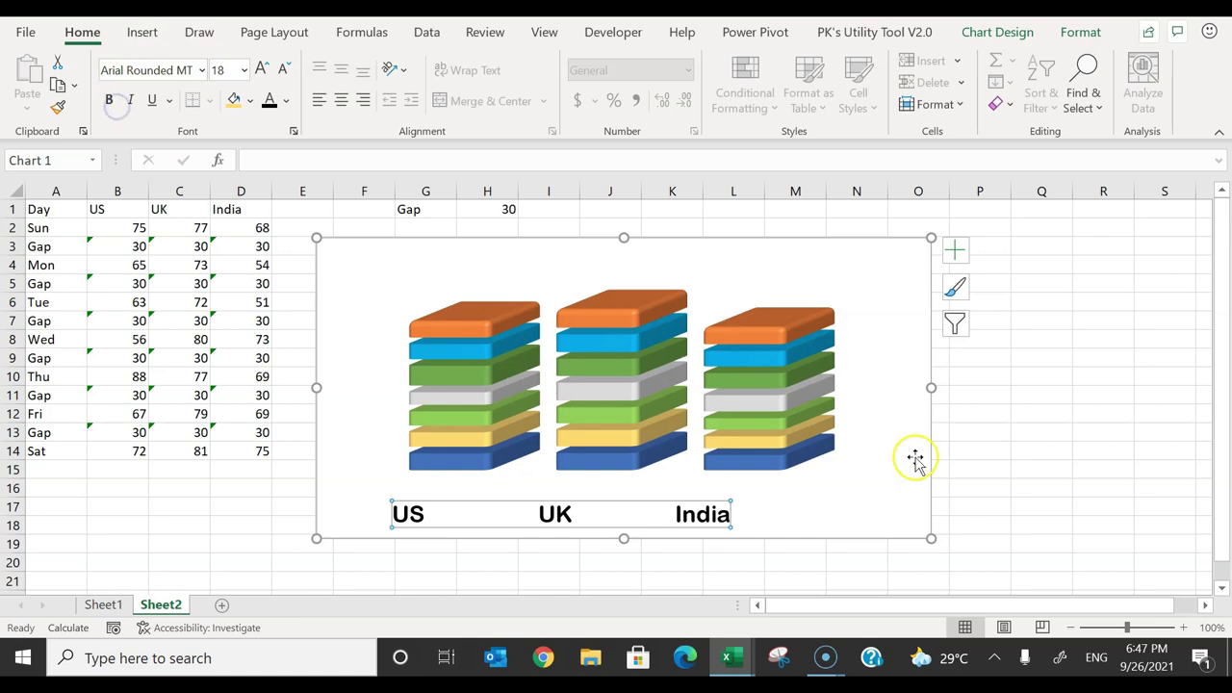
{"action": "left_click", "coordinate": [1012, 526]}
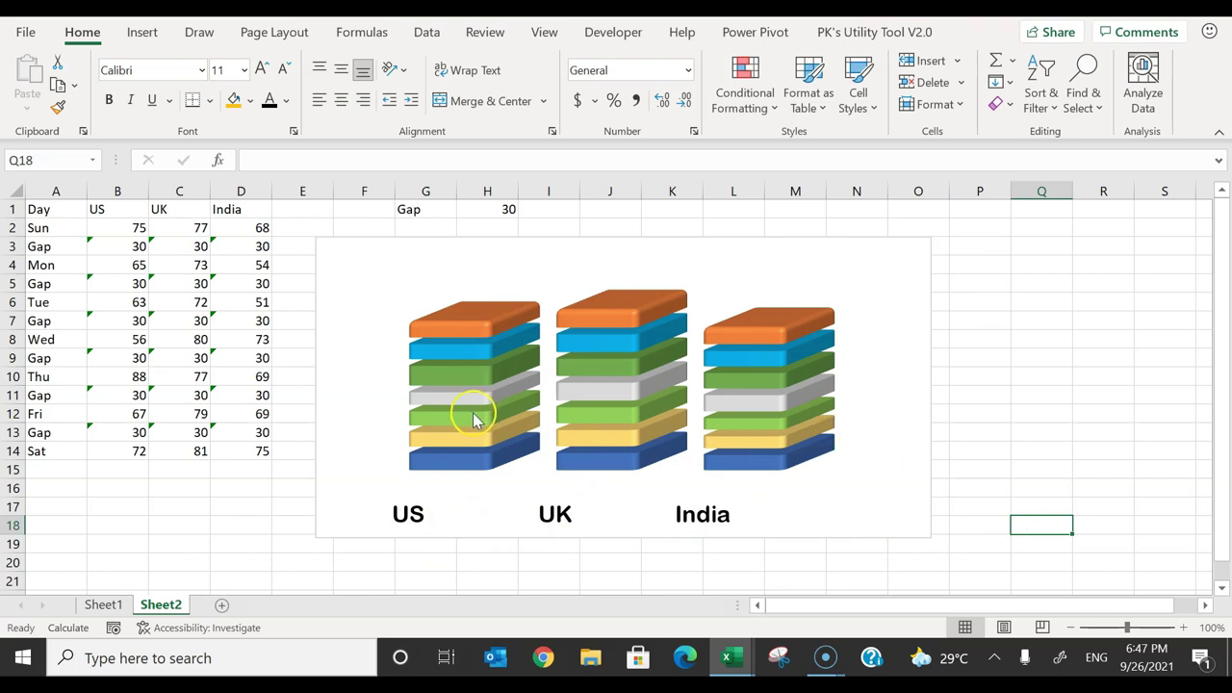
Step: Insert blank cells above the A1:D1 headers, shifting them down to row 2
{"action": "left_click", "coordinate": [34, 230]}
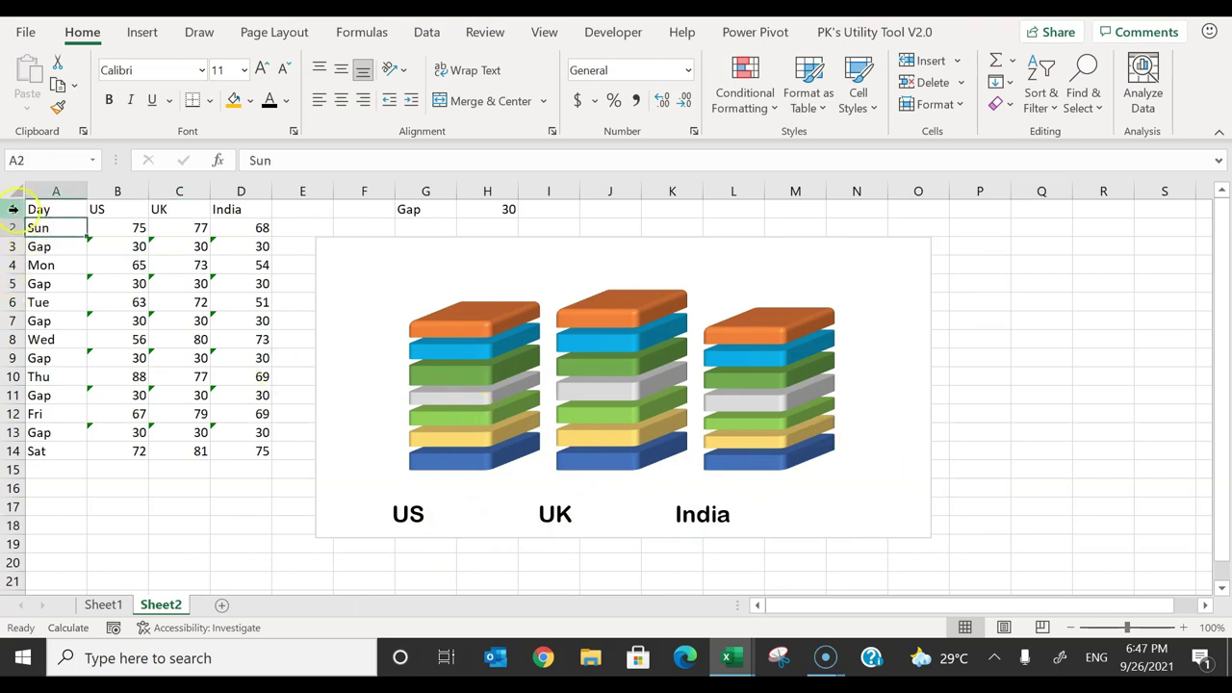
{"action": "left_click", "coordinate": [14, 206]}
{"action": "left_click_drag", "start_coordinate": [245, 209], "coordinate": [29, 209]}
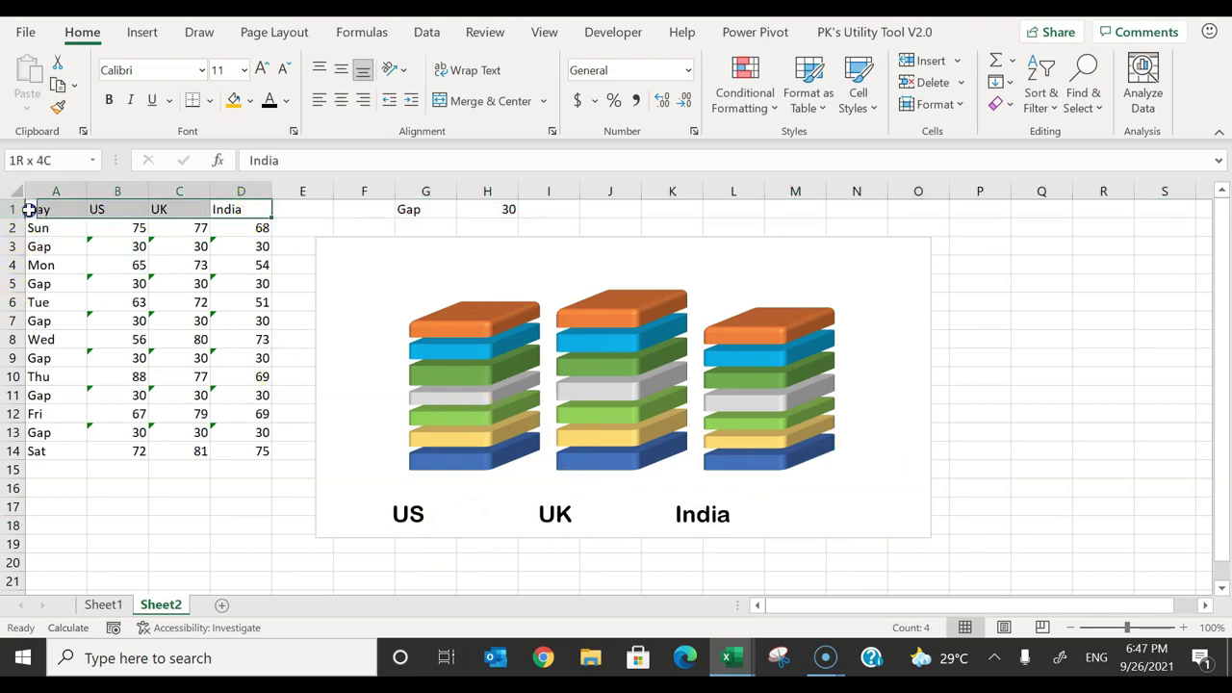
{"action": "right_click", "coordinate": [21, 208]}
{"action": "left_click", "coordinate": [87, 242]}
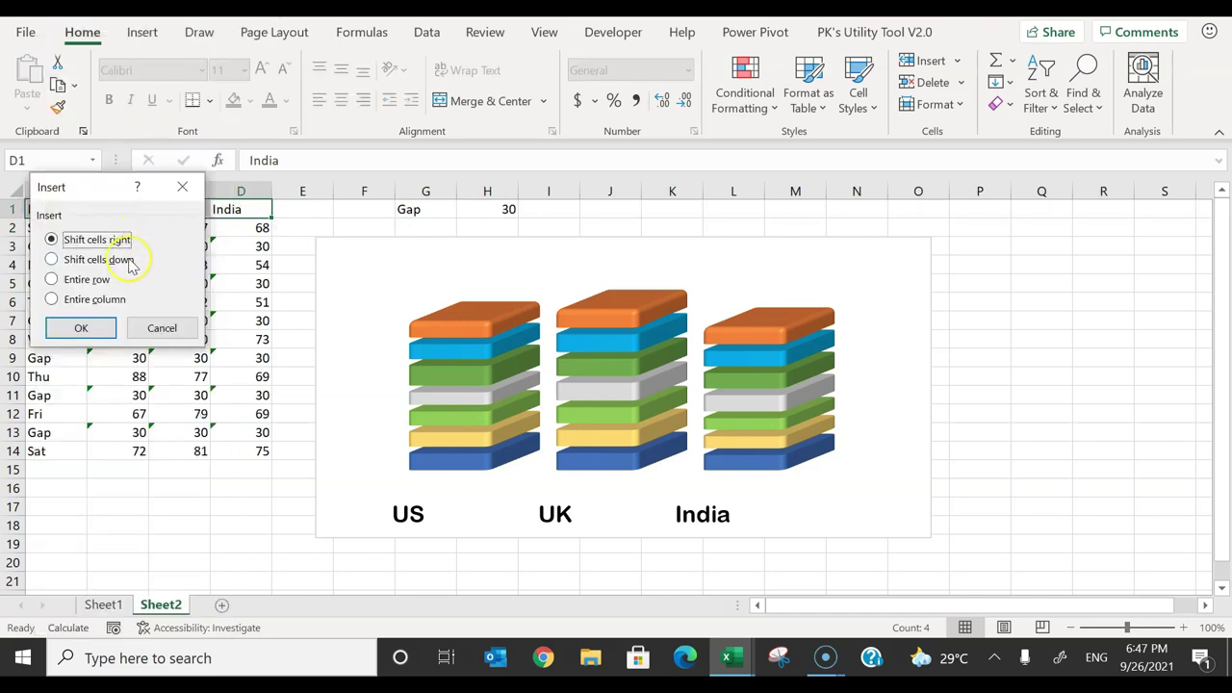
{"action": "left_click", "coordinate": [77, 260]}
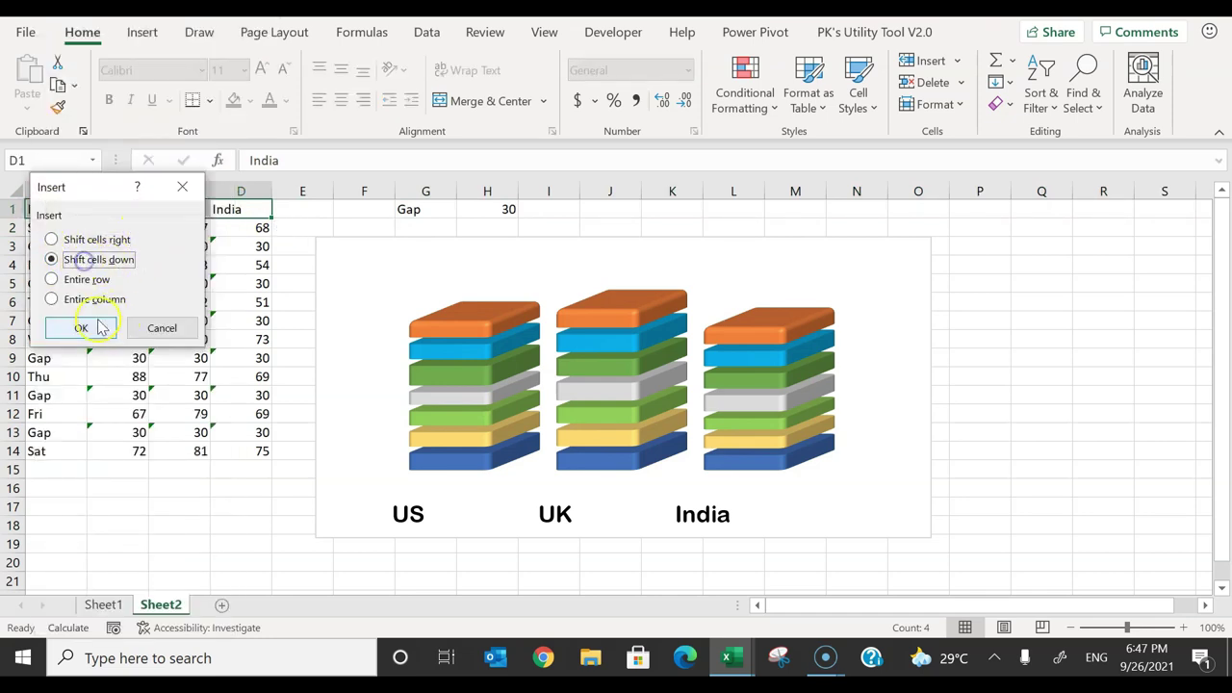
{"action": "left_click", "coordinate": [81, 327]}
Step: Copy the headers back into row 1 and clear B2:D2, leaving only Day
{"action": "left_click", "coordinate": [187, 283]}
{"action": "left_click_drag", "start_coordinate": [43, 228], "coordinate": [213, 228]}
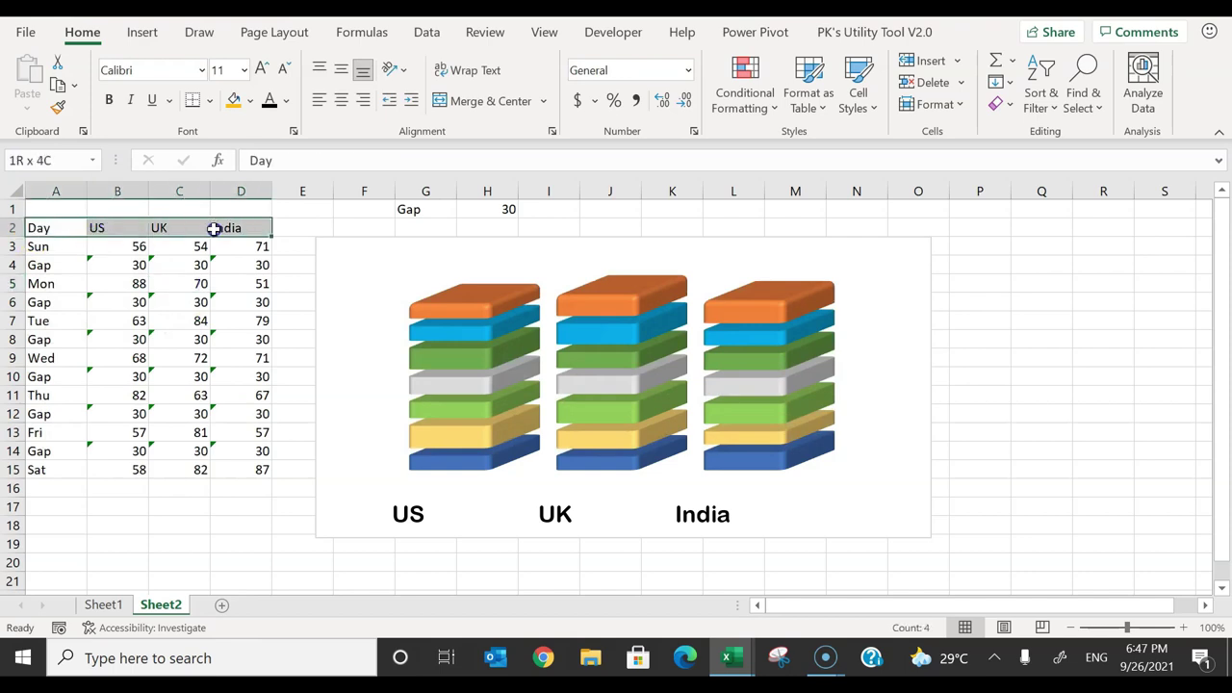
{"action": "key", "text": "ctrl+c"}
{"action": "left_click", "coordinate": [43, 208]}
{"action": "key", "text": "ctrl+v"}
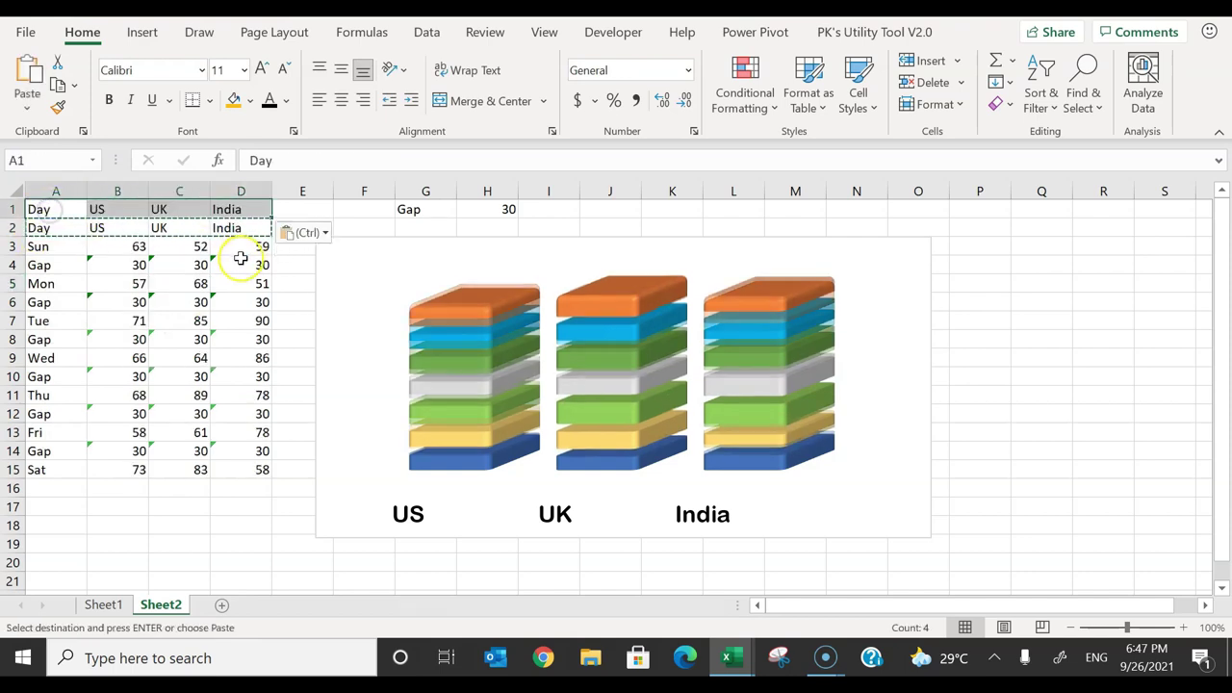
{"action": "left_click_drag", "start_coordinate": [117, 228], "coordinate": [242, 231]}
{"action": "key", "text": "Delete"}
{"action": "key", "text": "Up"}
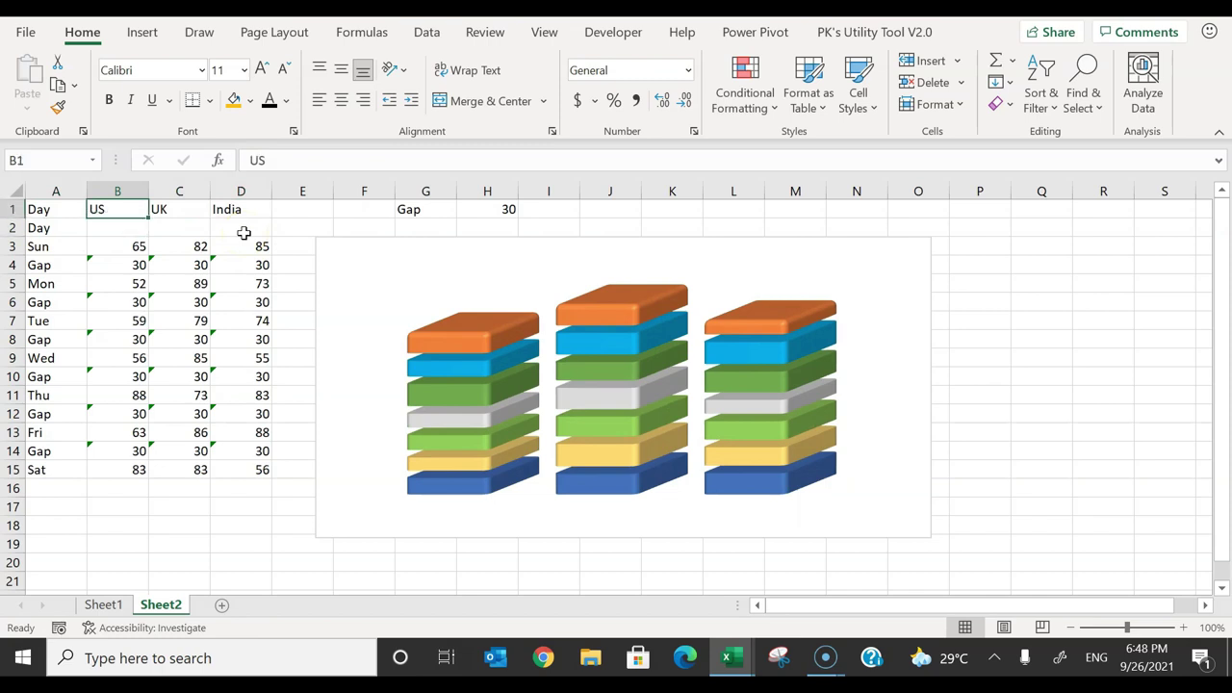
Step: Fill B2:D2 with the padding formula =REPT(" ",20)&B1 copied across
{"action": "key", "text": "shift+Right"}
{"action": "key", "text": "shift+Right"}
{"action": "key", "text": "Down"}
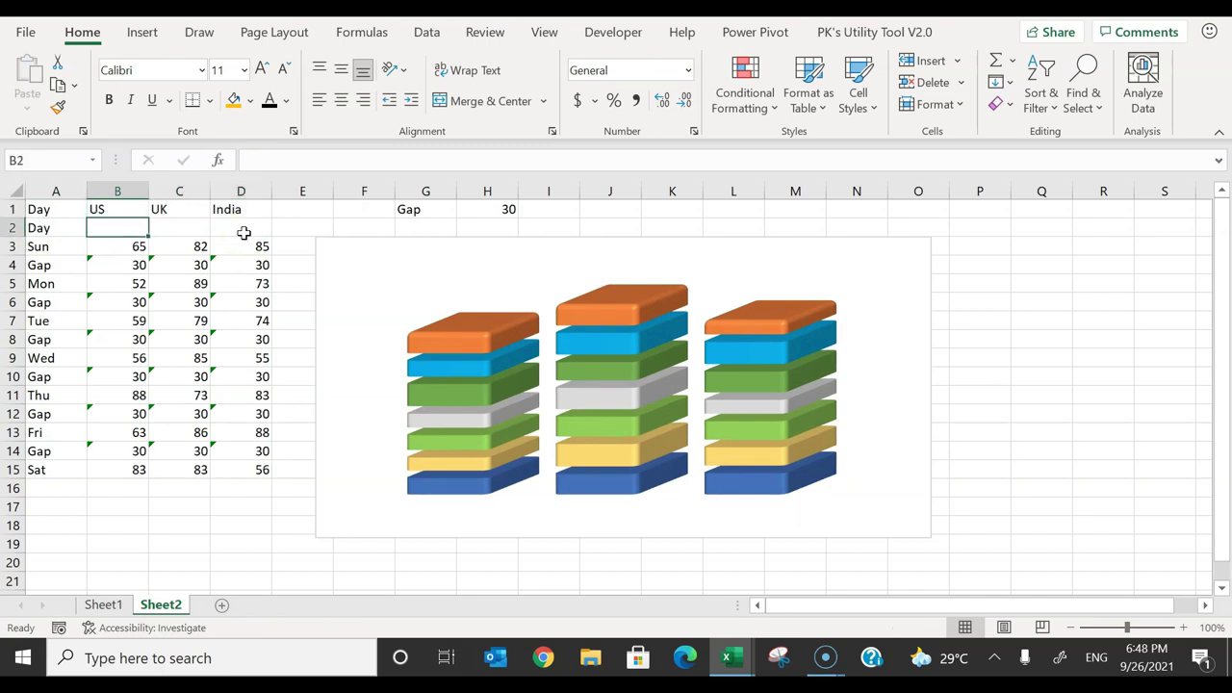
{"action": "type", "text": "="}
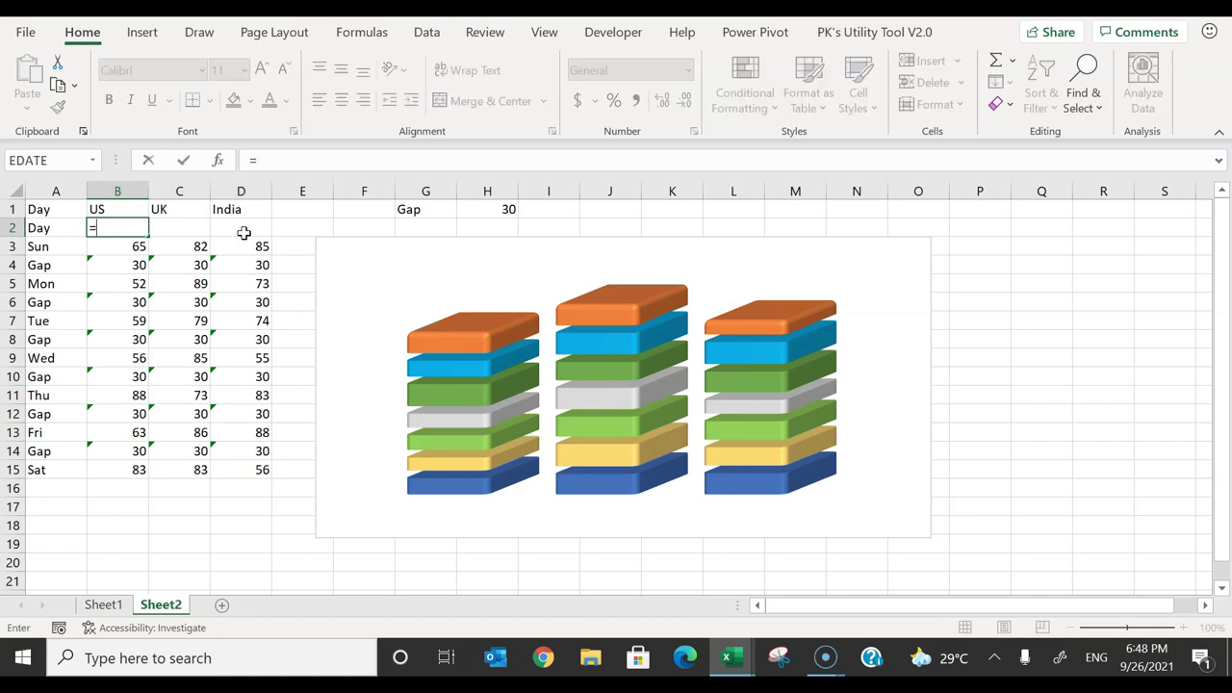
{"action": "type", "text": "re"}
{"action": "key", "text": "Down"}
{"action": "key", "text": "Down"}
{"action": "key", "text": "Tab"}
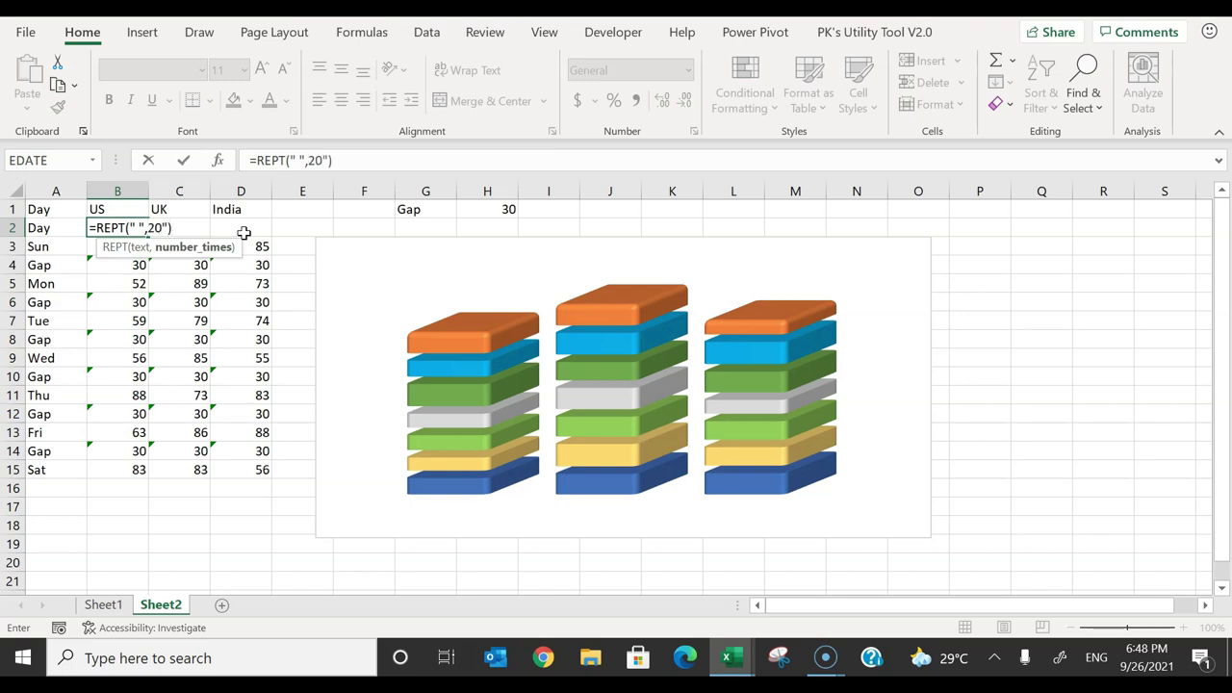
{"action": "left_click", "coordinate": [117, 209]}
{"action": "key", "text": "Return"}
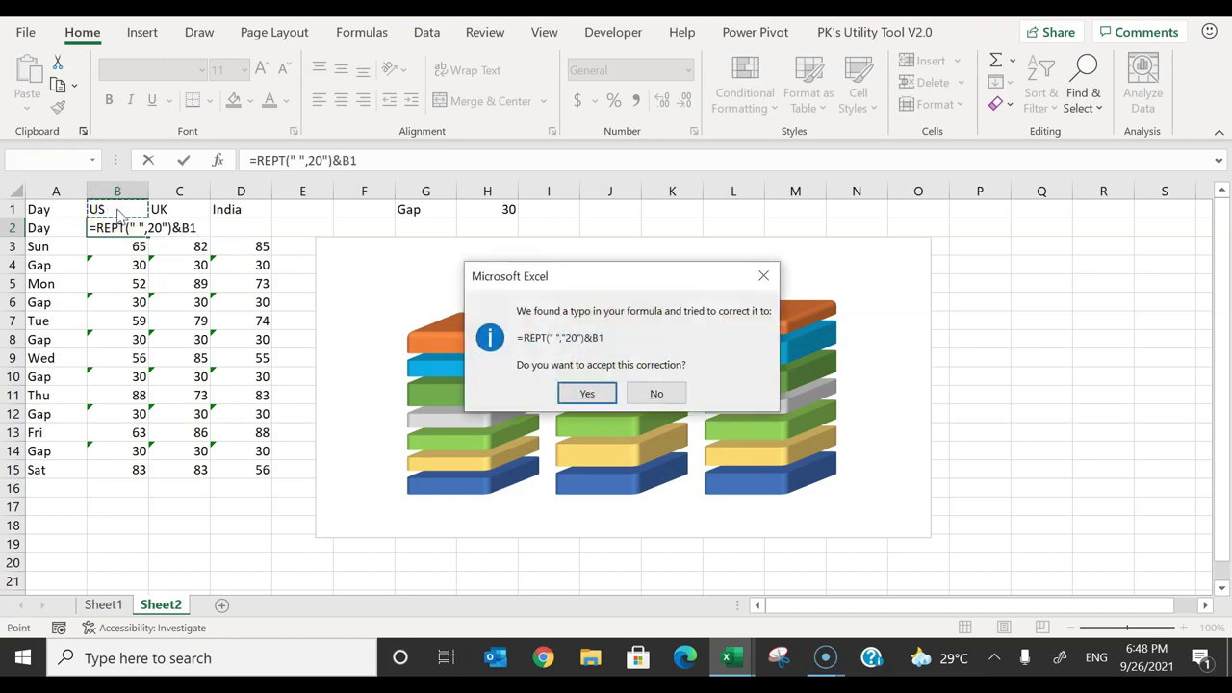
{"action": "key", "text": "Return"}
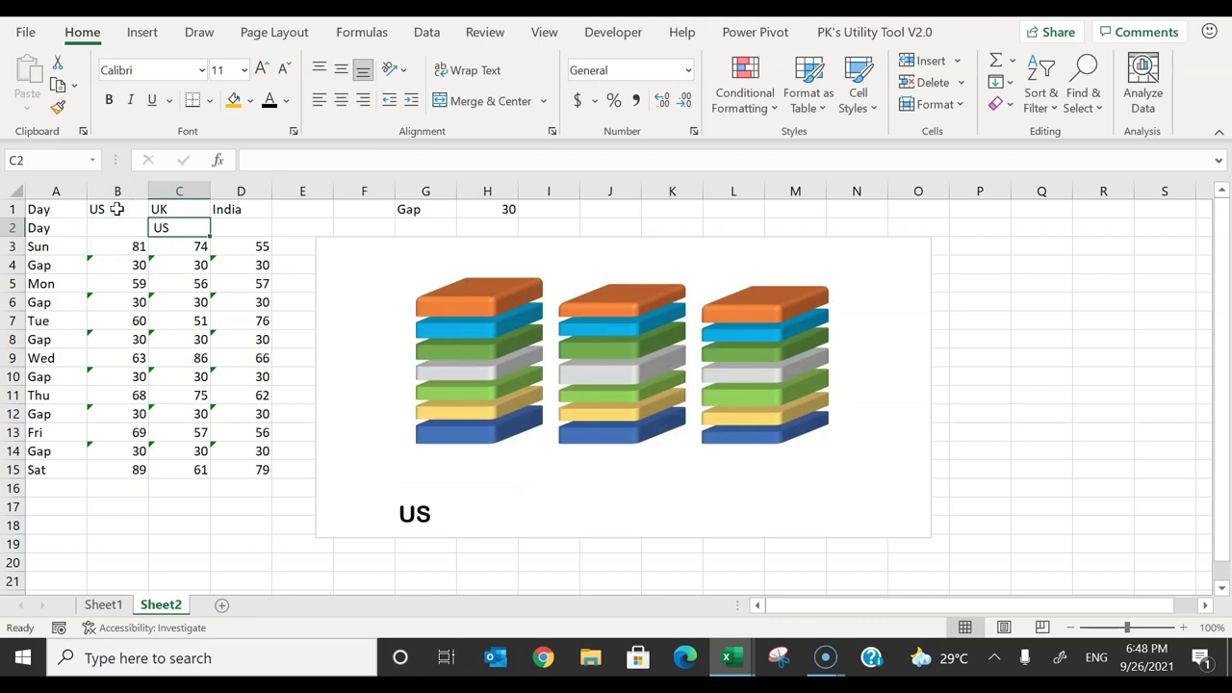
{"action": "key", "text": "ctrl+c"}
{"action": "key", "text": "shift+Right"}
{"action": "key", "text": "shift+Right"}
{"action": "key", "text": "ctrl+v"}
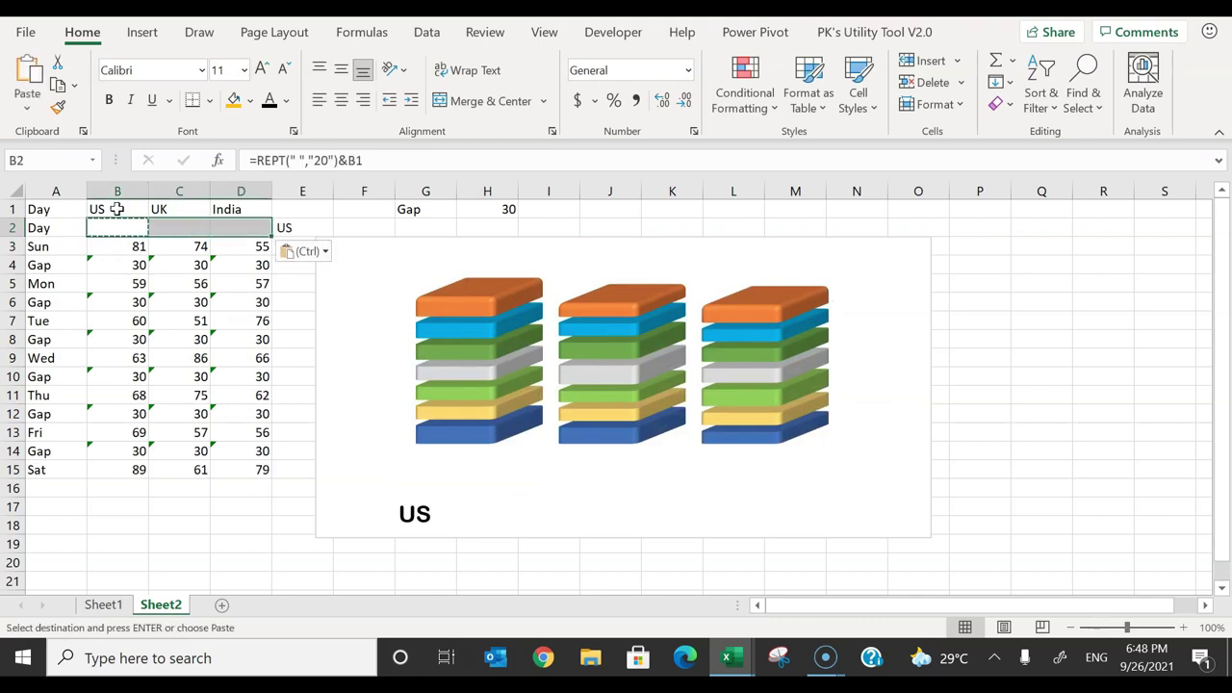
{"action": "key", "text": "shift+Left"}
{"action": "key", "text": "shift+Left"}
{"action": "key", "text": "Escape"}
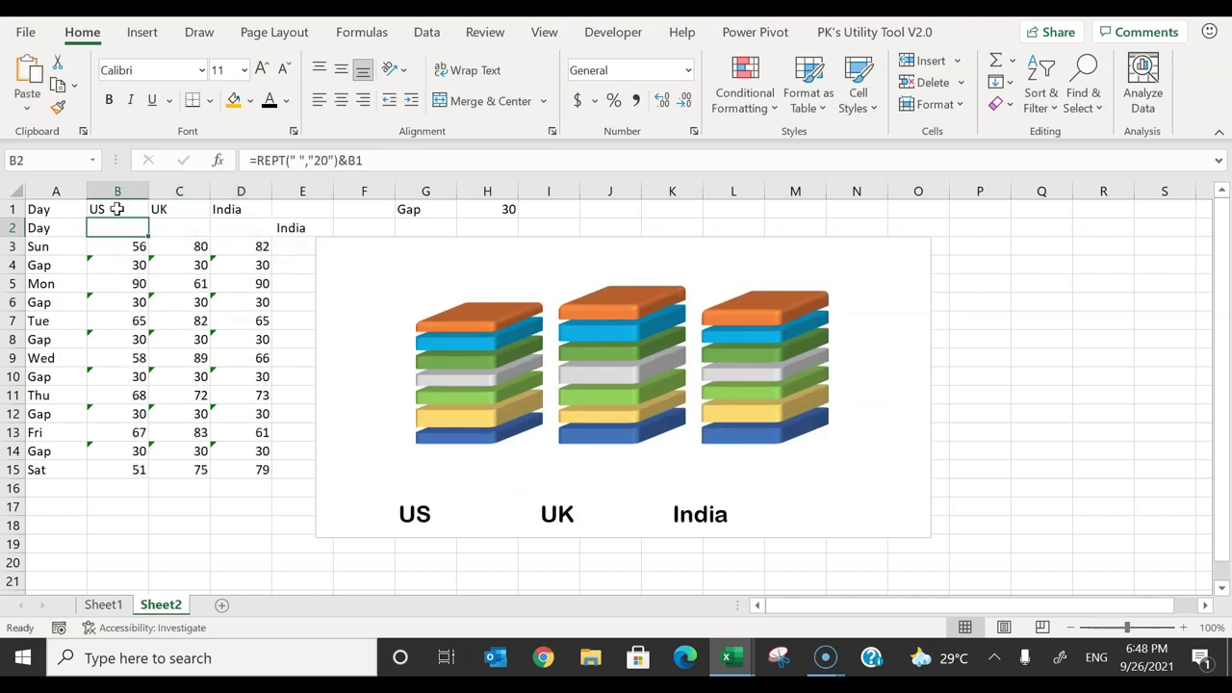
Step: Shrink the chart's country axis labels to 14 pt
{"action": "left_click", "coordinate": [117, 209]}
{"action": "left_click", "coordinate": [557, 512]}
{"action": "left_click", "coordinate": [285, 70]}
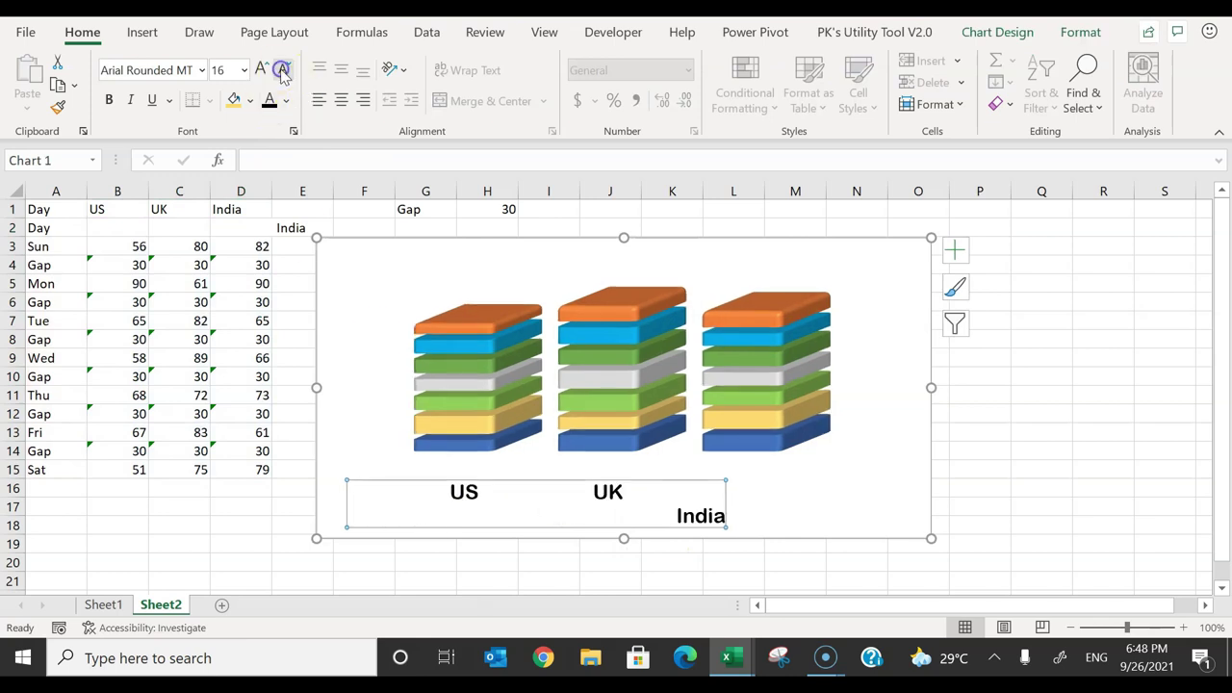
{"action": "left_click", "coordinate": [285, 69]}
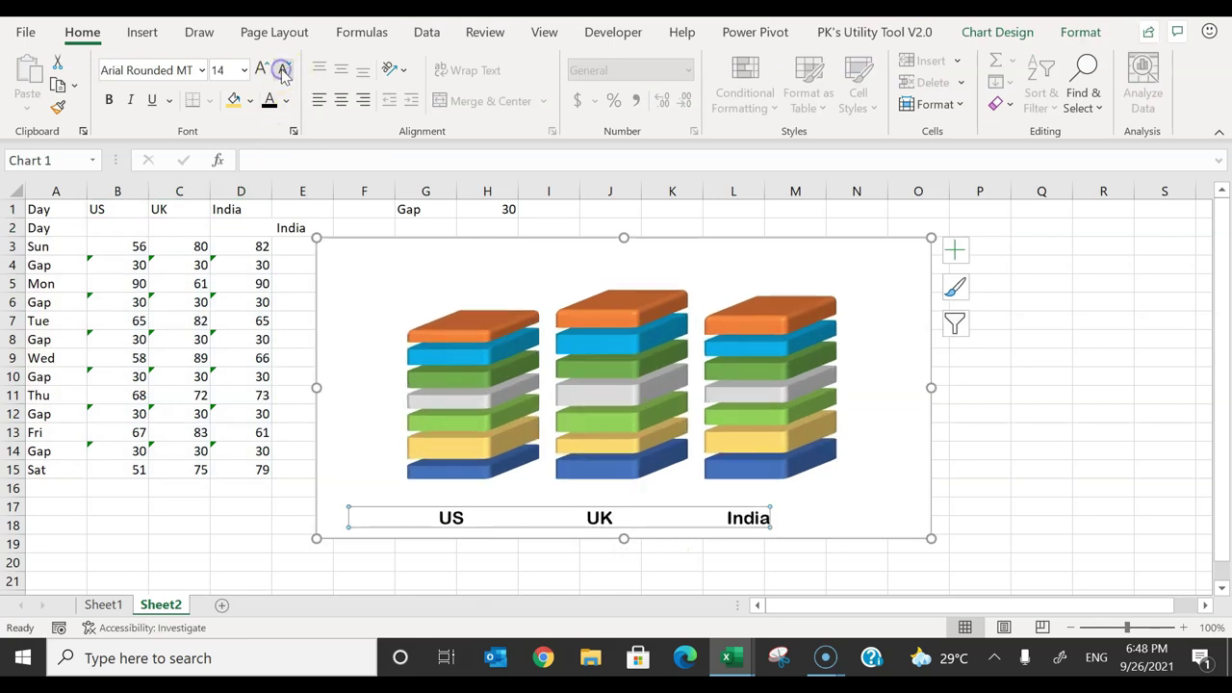
{"action": "left_click", "coordinate": [241, 280]}
{"action": "left_click", "coordinate": [179, 227]}
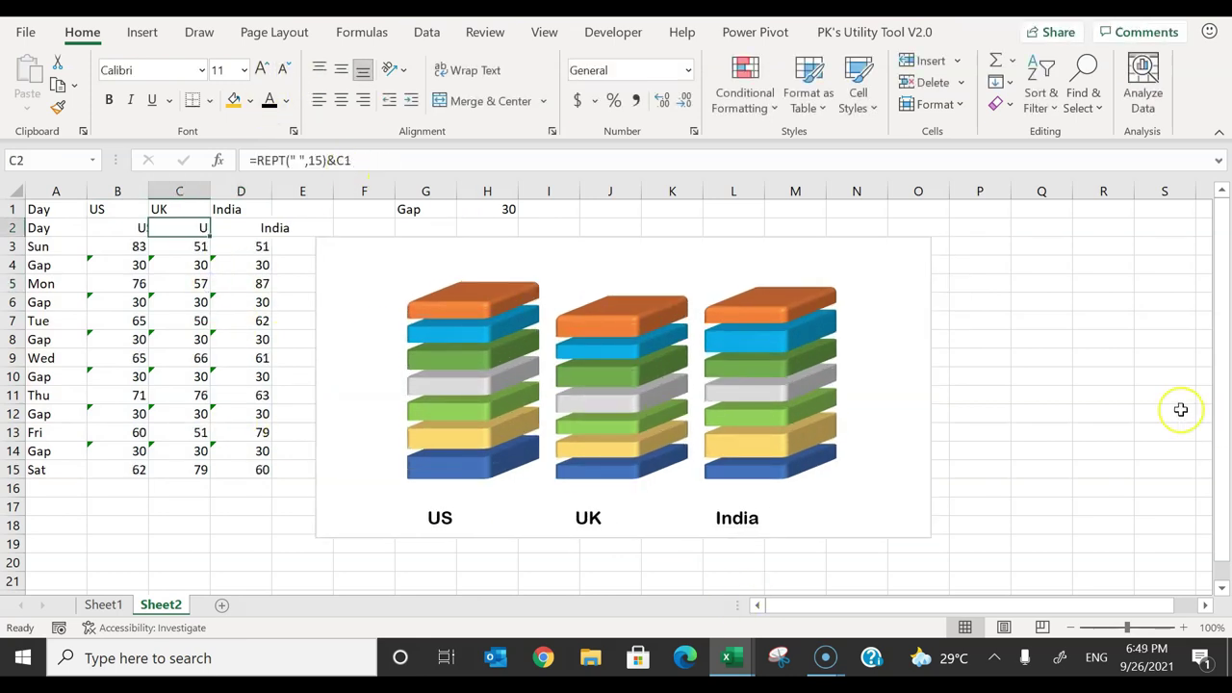
{"action": "left_click", "coordinate": [1044, 357]}
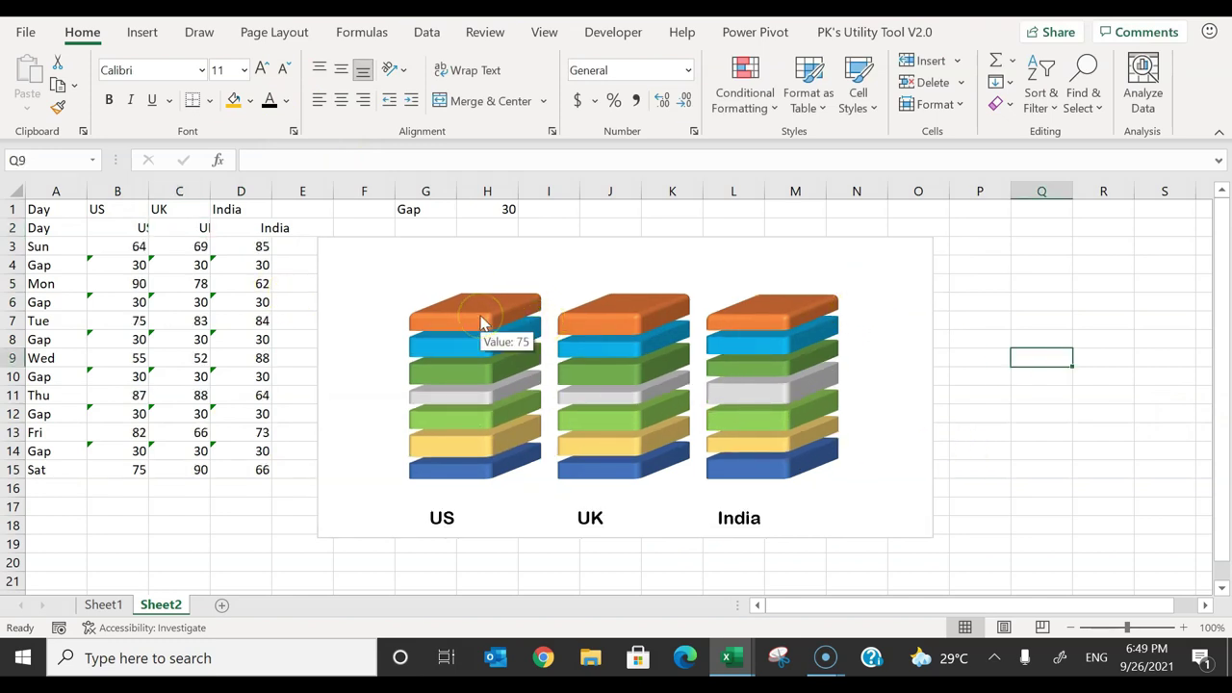
{"action": "left_click", "coordinate": [483, 321]}
Step: Add white bold data labels to the Sat layers showing day name and value
{"action": "right_click", "coordinate": [487, 321]}
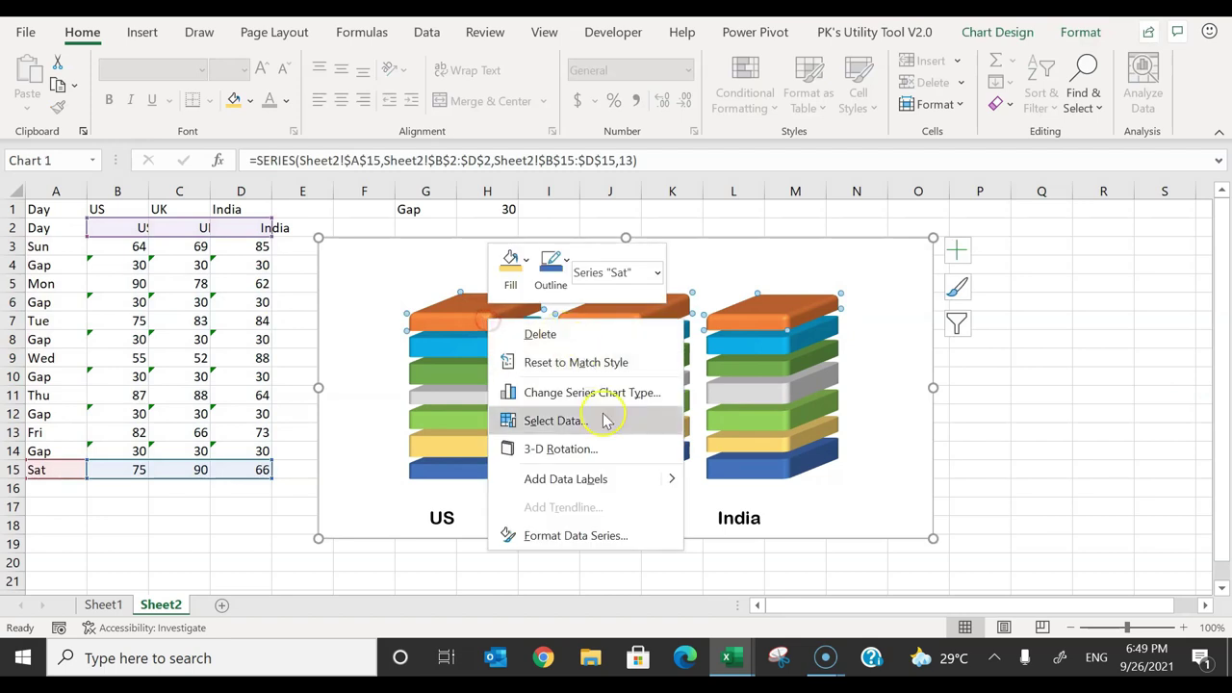
{"action": "left_click", "coordinate": [589, 479]}
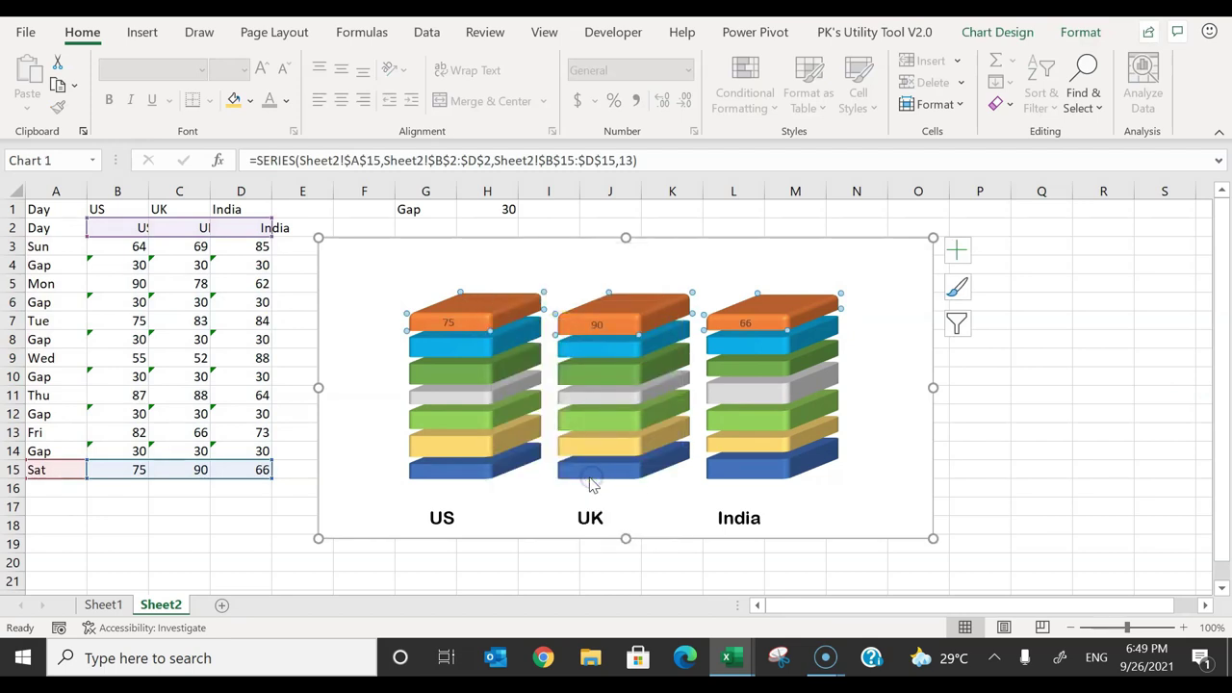
{"action": "left_click", "coordinate": [441, 321]}
{"action": "right_click", "coordinate": [442, 321]}
{"action": "left_click", "coordinate": [558, 569]}
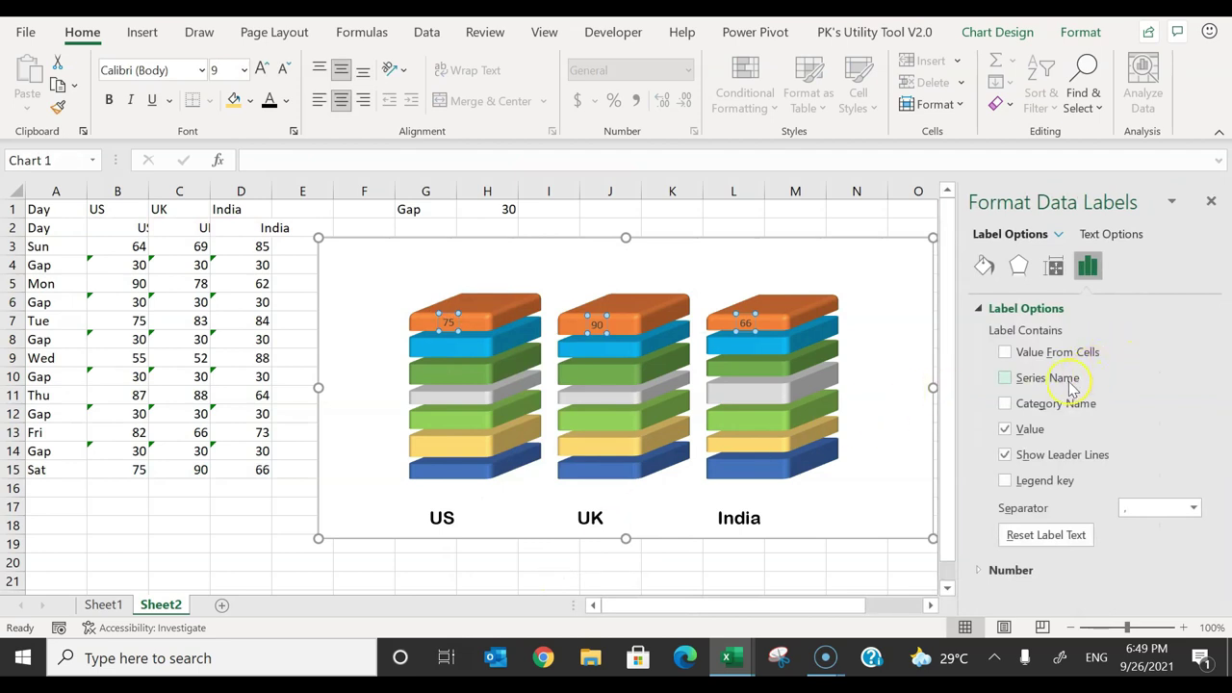
{"action": "left_click", "coordinate": [1046, 378]}
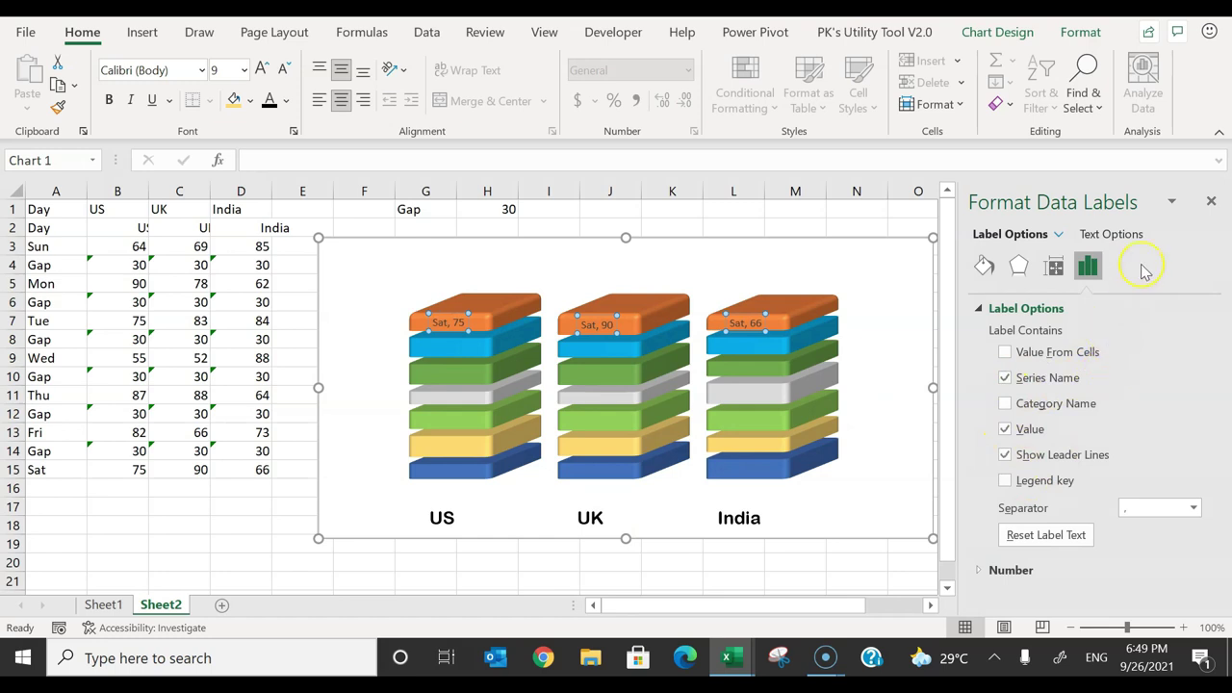
{"action": "left_click", "coordinate": [288, 101]}
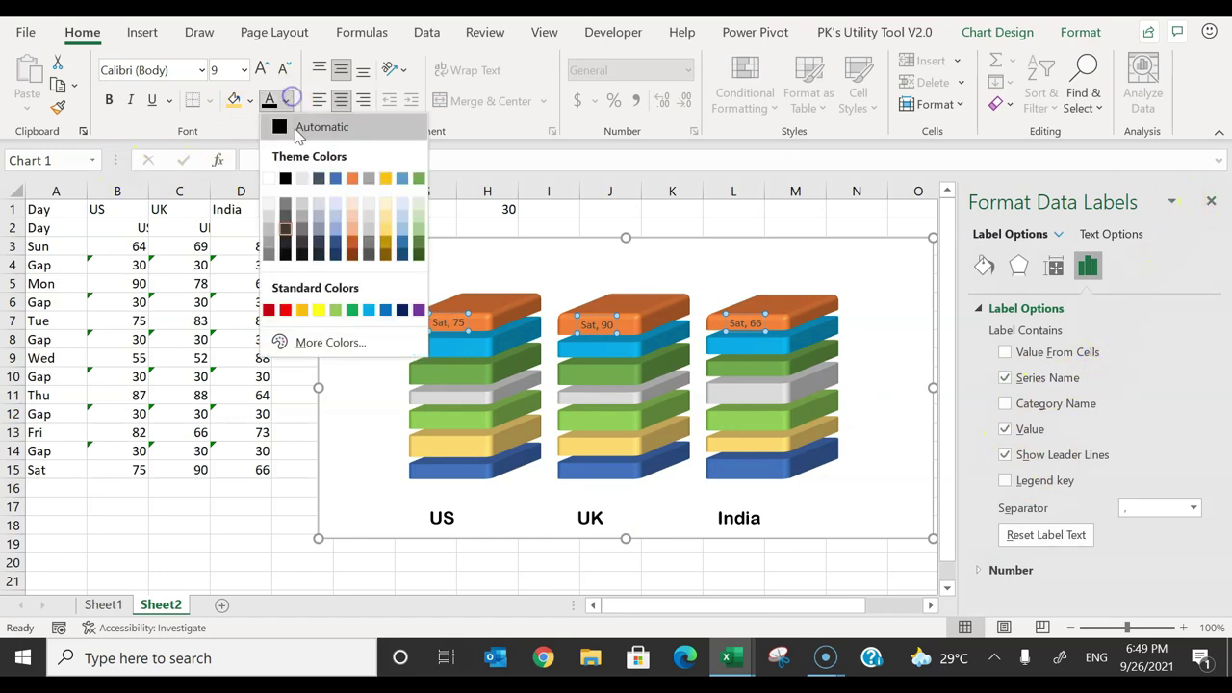
{"action": "left_click", "coordinate": [275, 174]}
{"action": "left_click", "coordinate": [109, 99]}
Step: Give the Fri layers bold data labels including the day name
{"action": "left_click", "coordinate": [475, 345]}
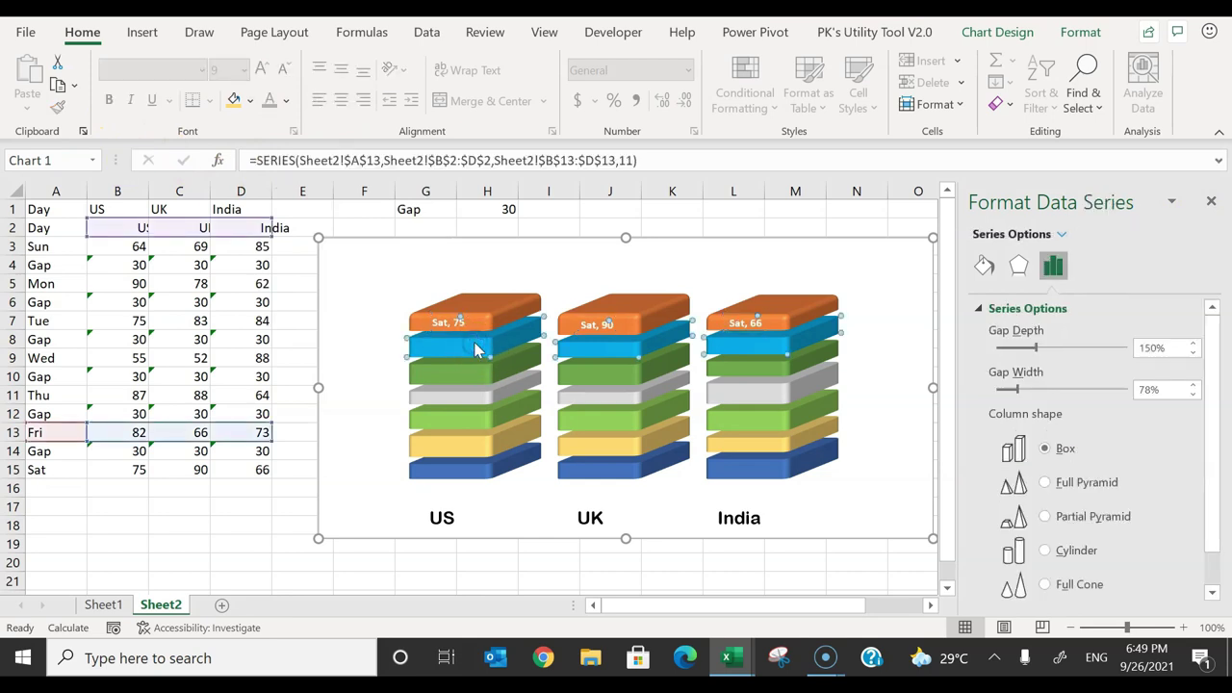
{"action": "right_click", "coordinate": [475, 346]}
{"action": "key", "text": "Escape"}
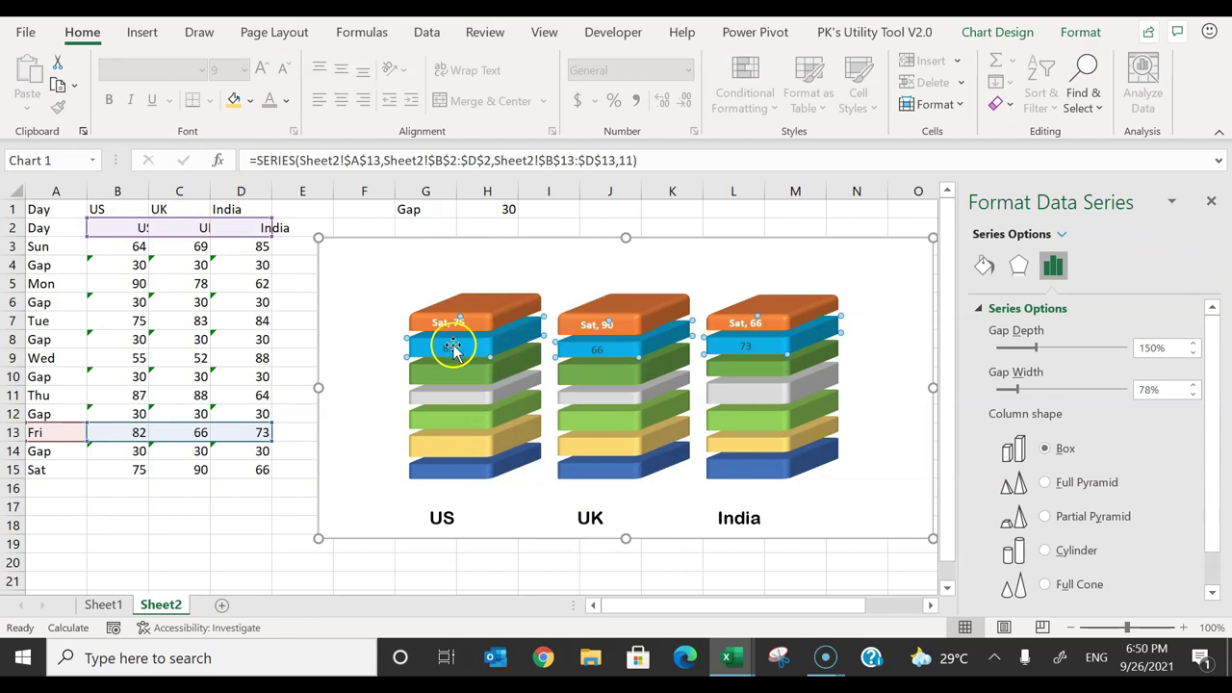
{"action": "right_click", "coordinate": [448, 344]}
{"action": "left_click", "coordinate": [539, 593]}
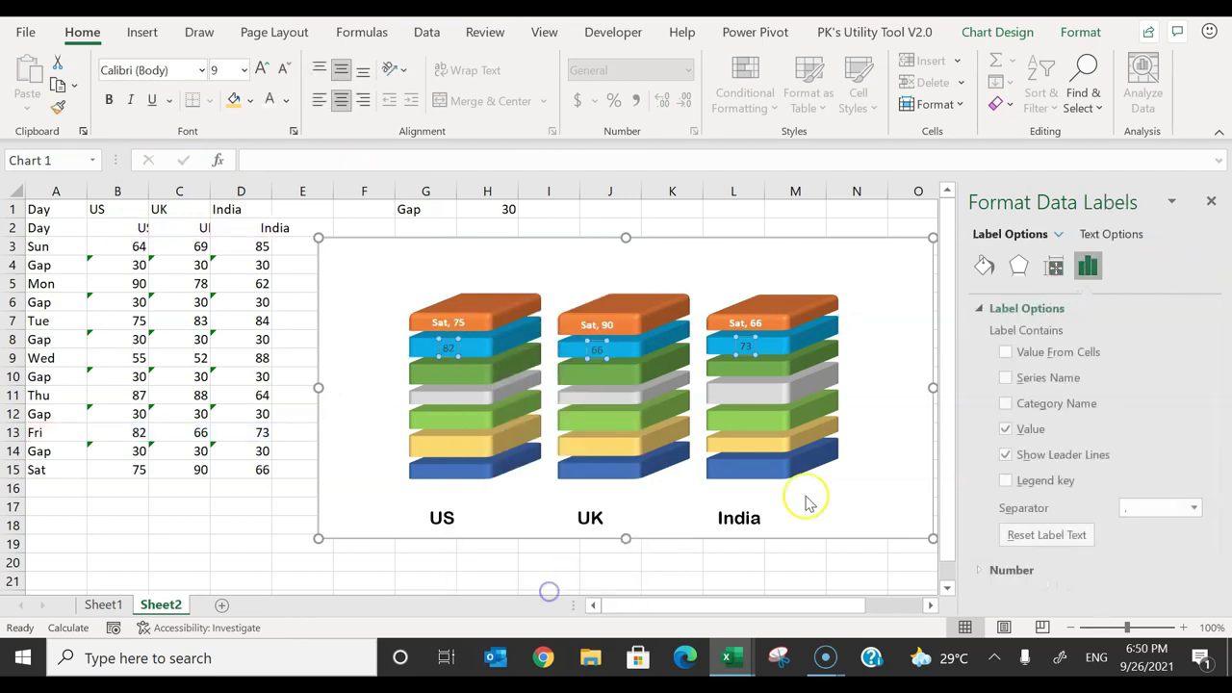
{"action": "left_click", "coordinate": [1046, 379]}
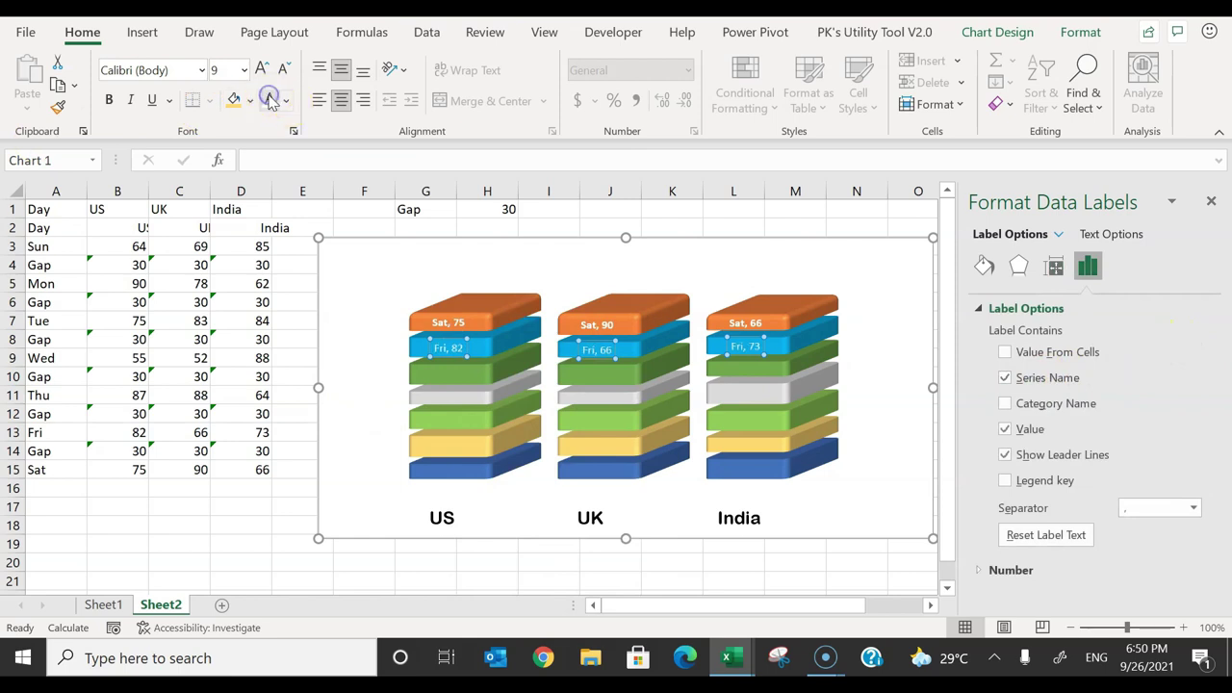
{"action": "left_click", "coordinate": [109, 100]}
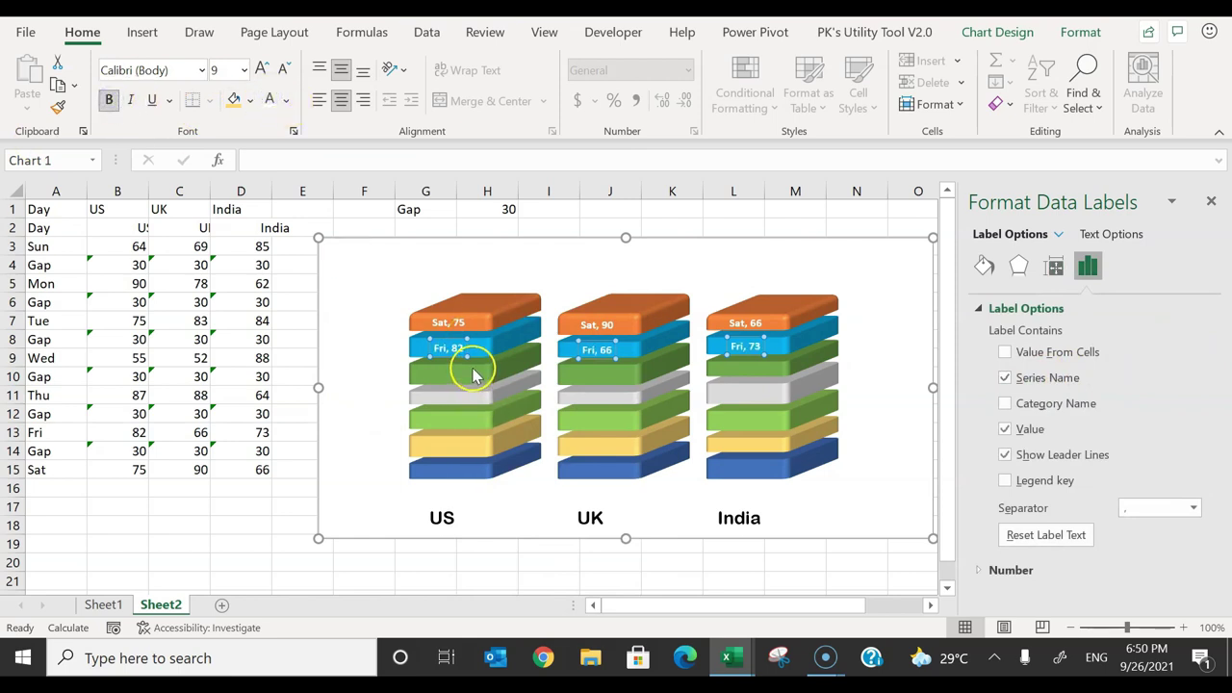
Step: Add data labels with day name and value to the Thu layers
{"action": "left_click", "coordinate": [472, 375]}
{"action": "right_click", "coordinate": [472, 375]}
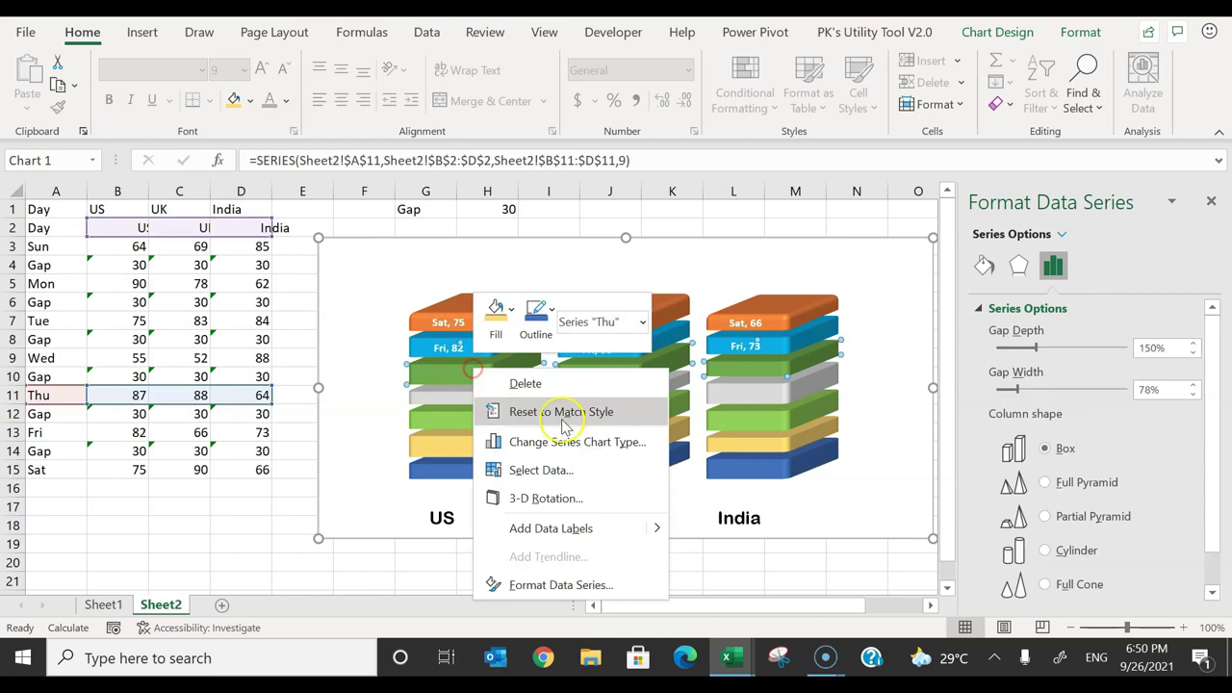
{"action": "left_click", "coordinate": [550, 525]}
{"action": "left_click", "coordinate": [445, 378]}
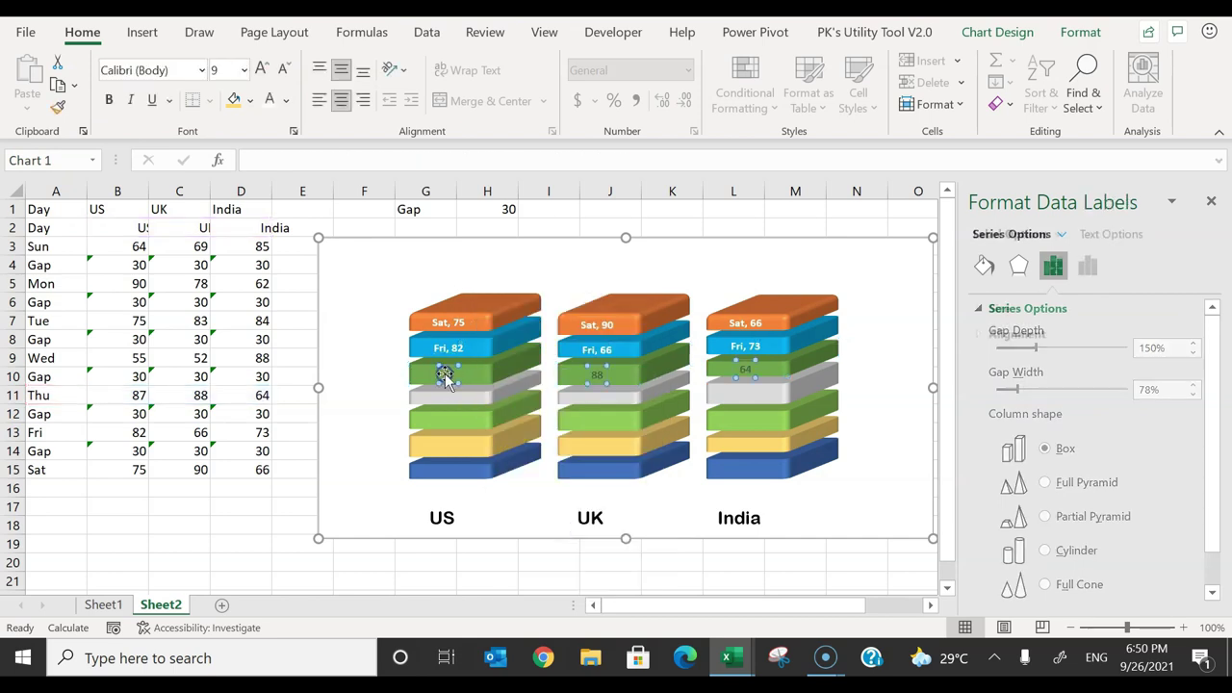
{"action": "right_click", "coordinate": [451, 378]}
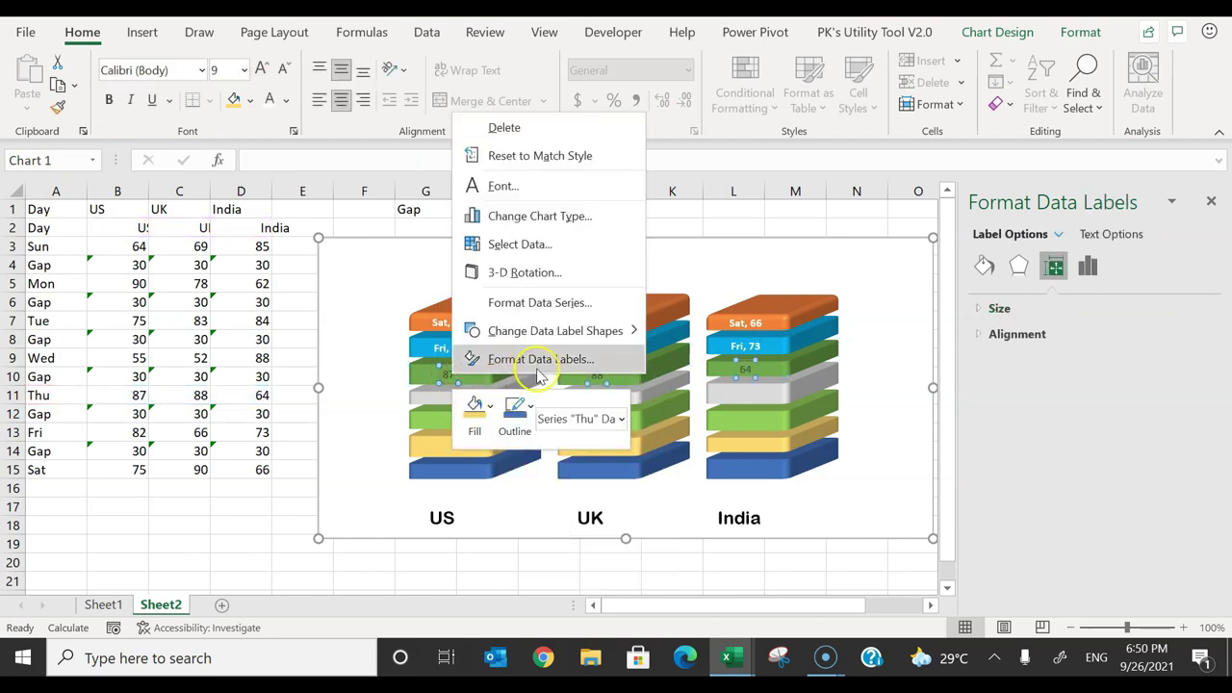
{"action": "left_click", "coordinate": [538, 358]}
{"action": "left_click", "coordinate": [1049, 380]}
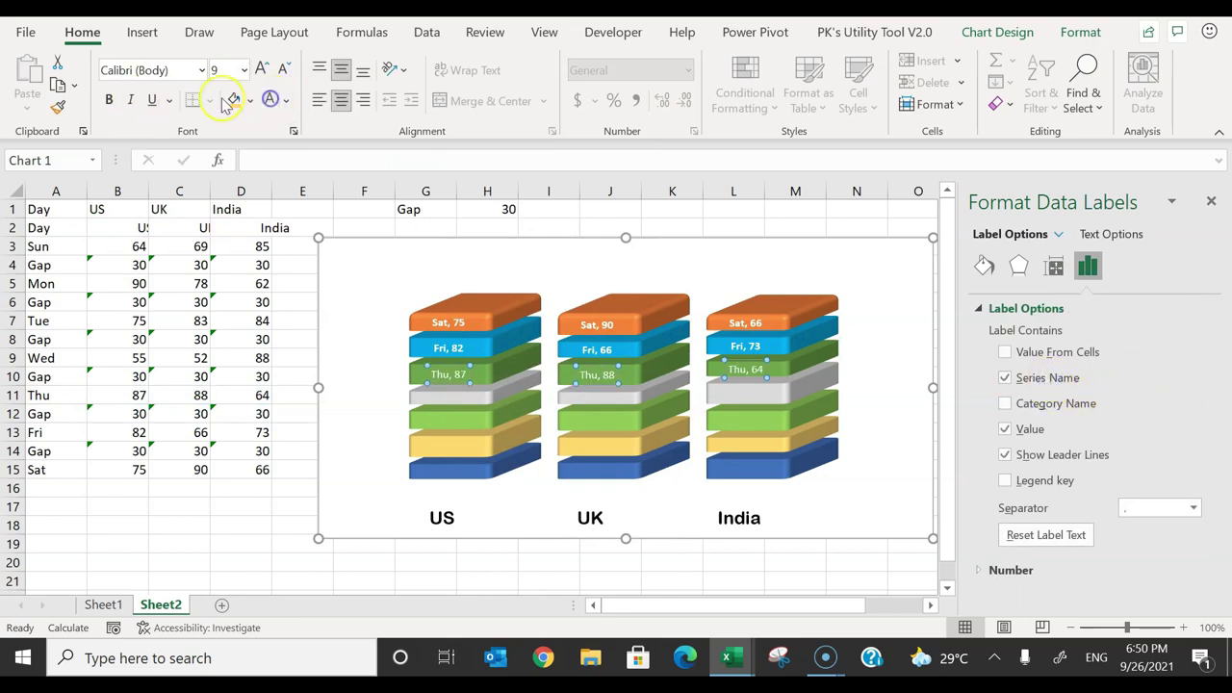
Step: Add day-name and value labels to the Wed, Tue, Mon and Sun layers
{"action": "left_click", "coordinate": [450, 394]}
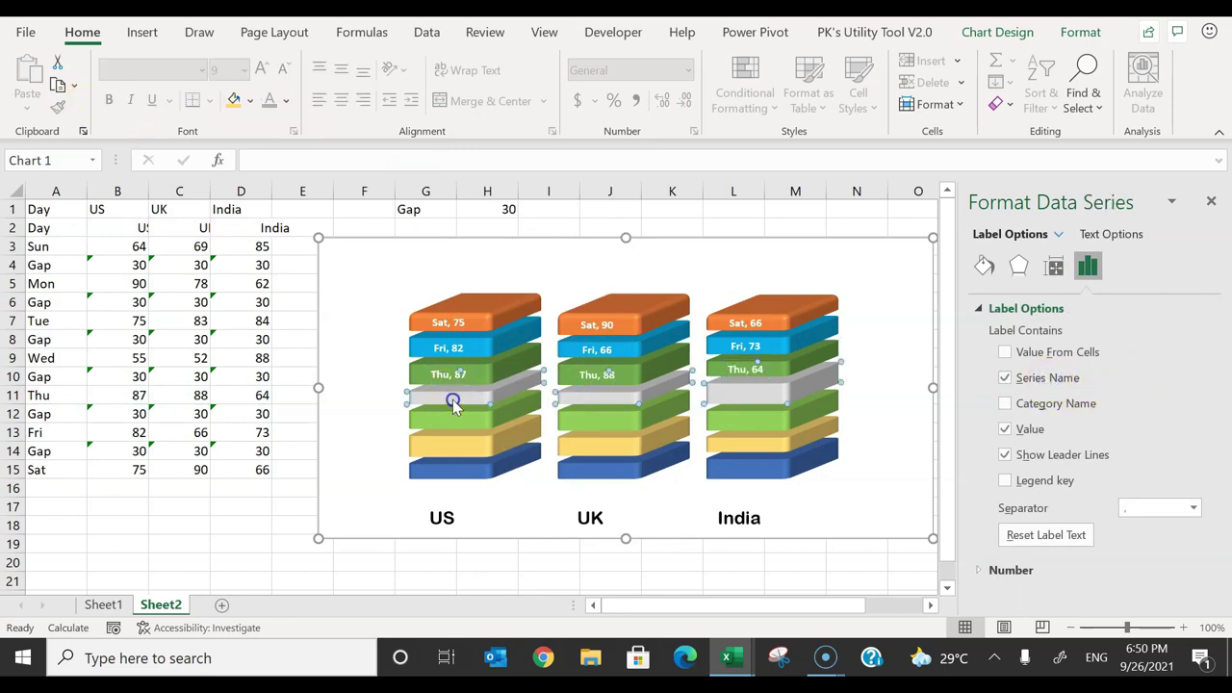
{"action": "left_click", "coordinate": [448, 397]}
{"action": "left_click", "coordinate": [1005, 379]}
{"action": "left_click", "coordinate": [452, 421]}
{"action": "key", "text": "F4"}
{"action": "right_click", "coordinate": [474, 449]}
{"action": "left_click", "coordinate": [553, 377]}
{"action": "left_click", "coordinate": [452, 469]}
{"action": "key", "text": "F4"}
{"action": "left_click", "coordinate": [1006, 378]}
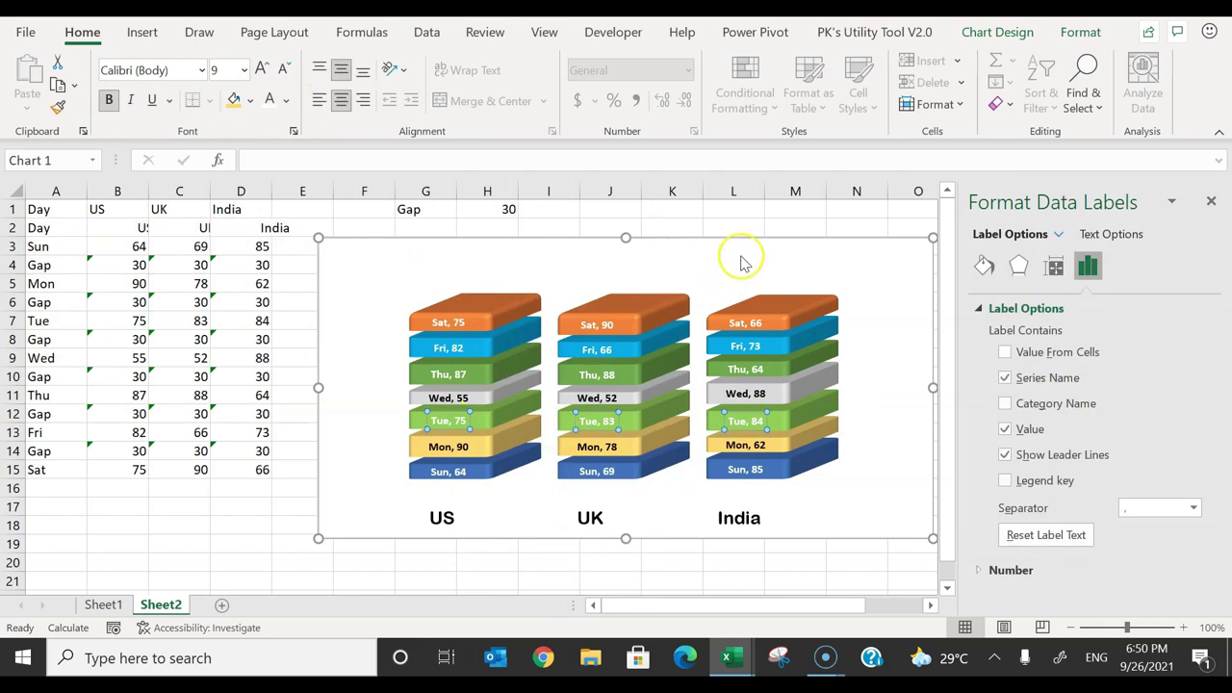
{"action": "left_click", "coordinate": [743, 256]}
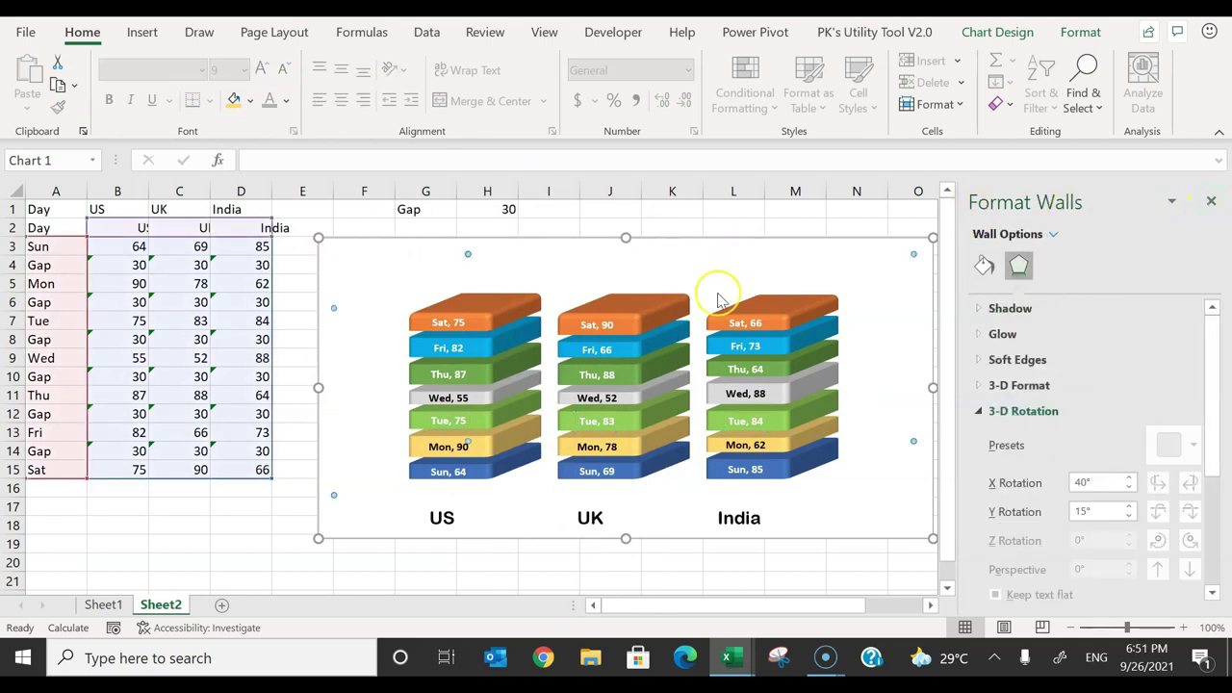
Step: Add a chart title reading 'Weekly Sales'
{"action": "left_click", "coordinate": [836, 530]}
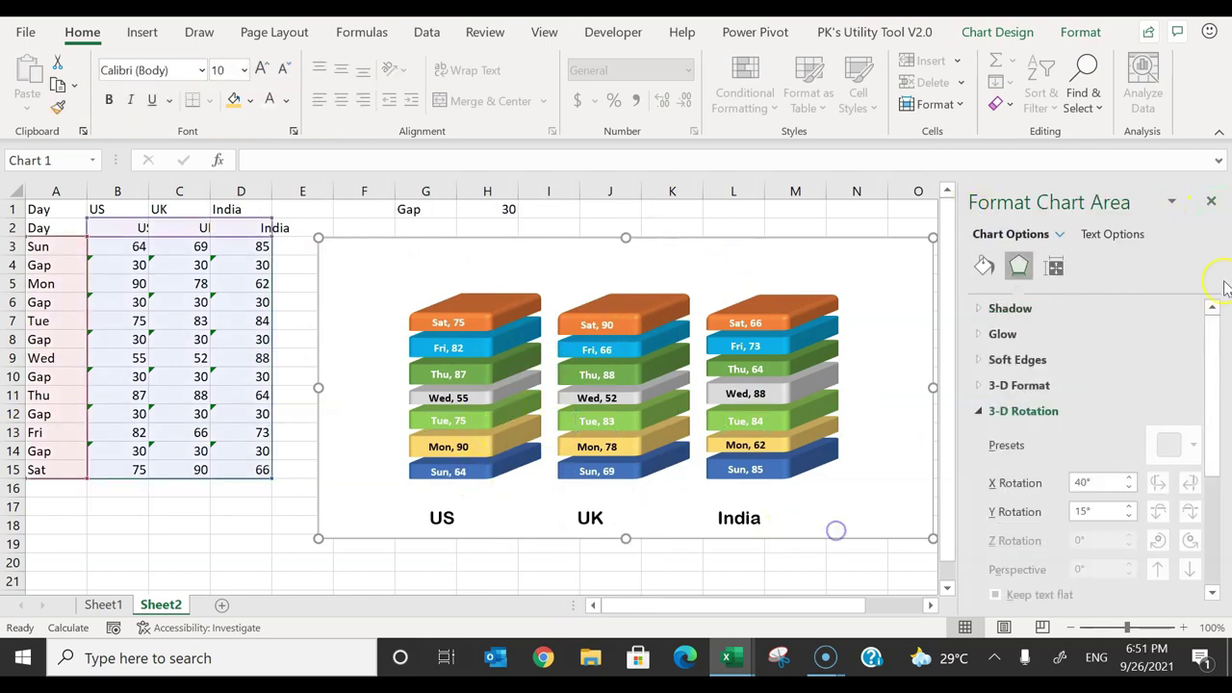
{"action": "left_click", "coordinate": [1210, 203]}
{"action": "left_click", "coordinate": [956, 249]}
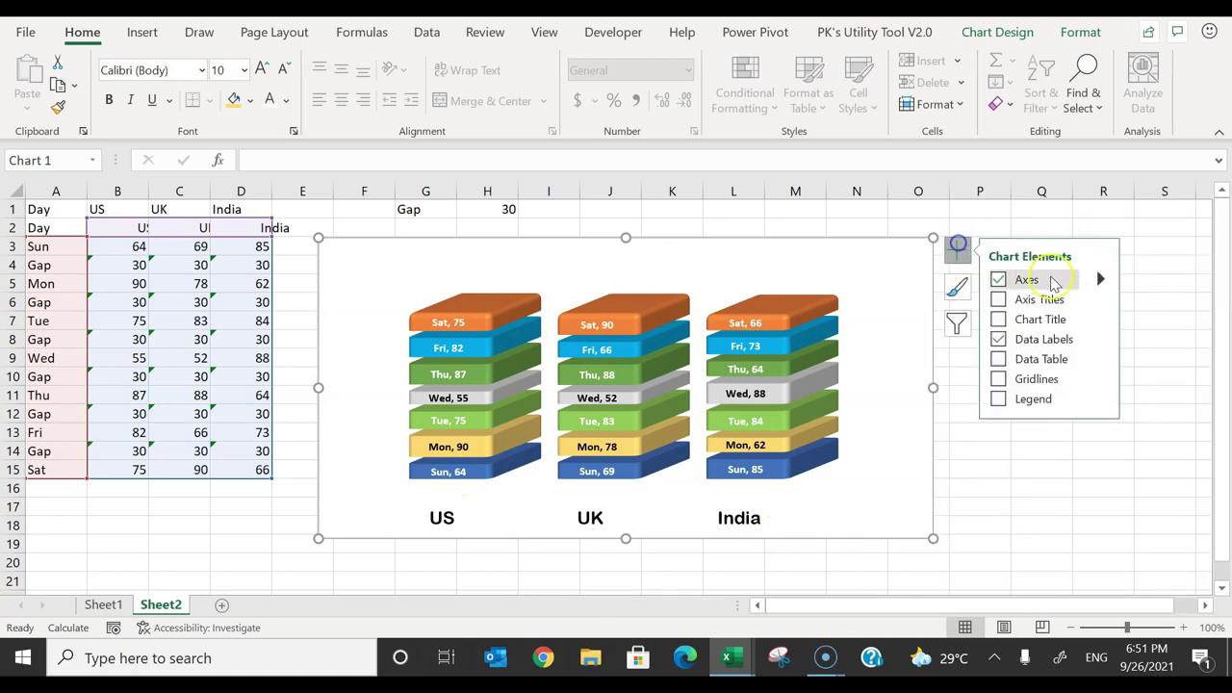
{"action": "left_click", "coordinate": [1001, 319]}
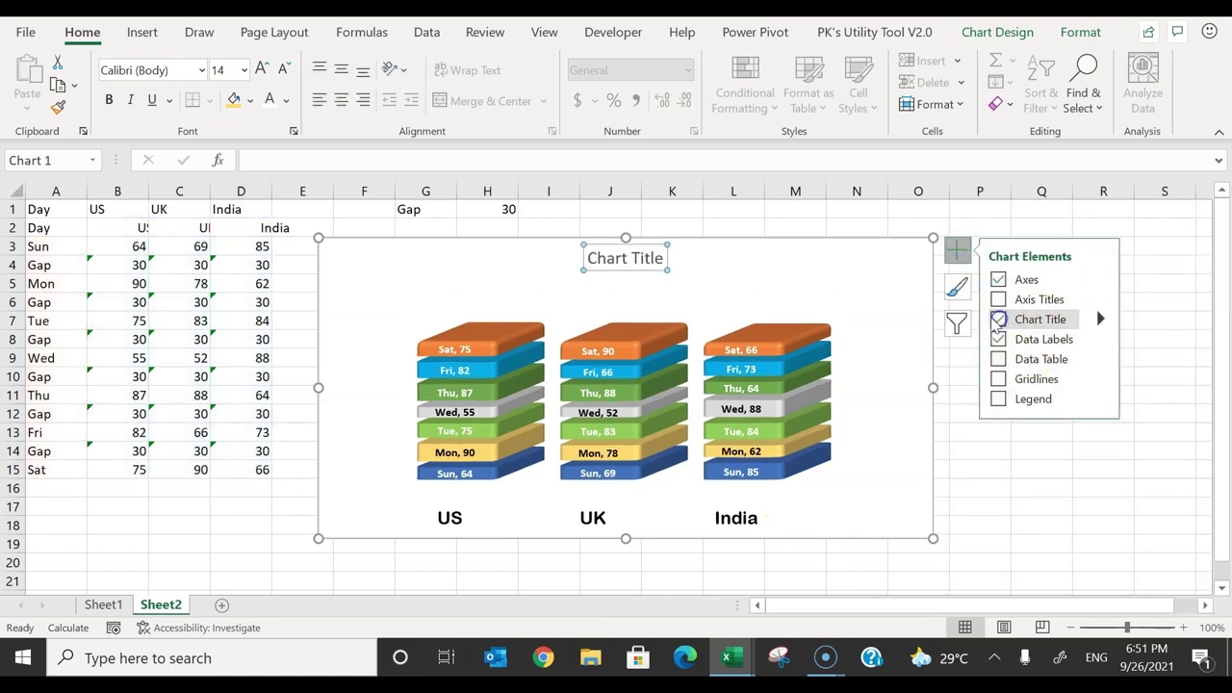
{"action": "left_click", "coordinate": [651, 257]}
{"action": "key", "text": "ctrl+a"}
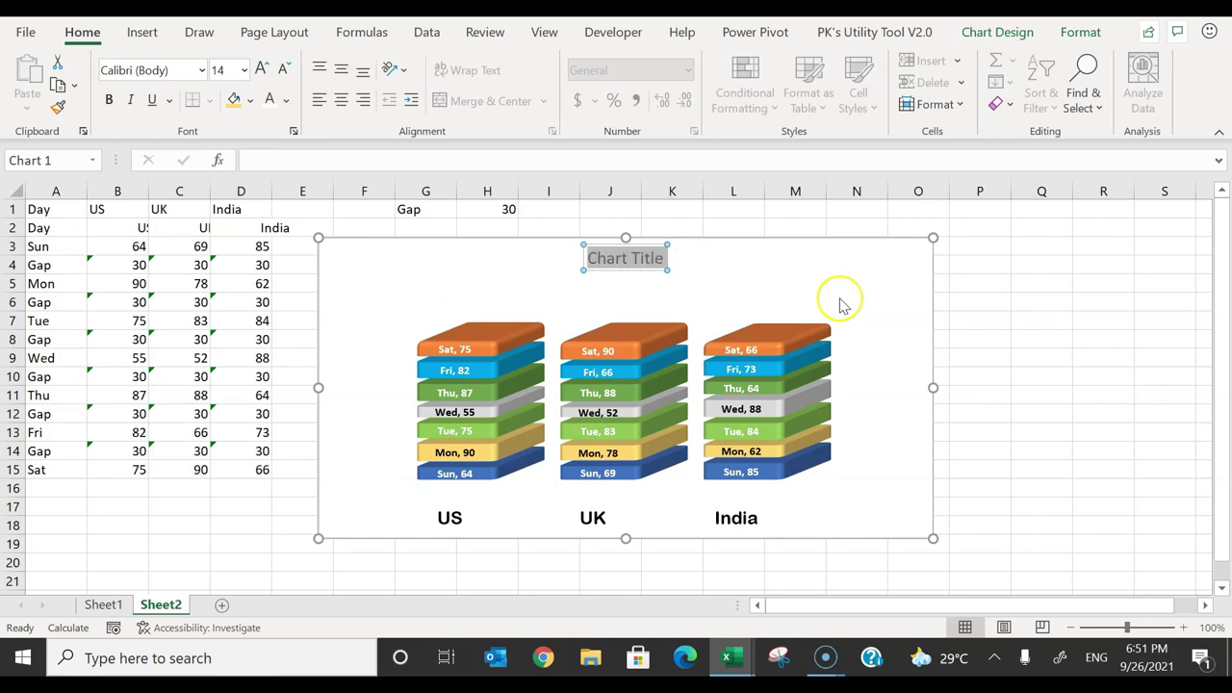
{"action": "type", "text": "Weekly Sales"}
{"action": "left_click", "coordinate": [841, 306]}
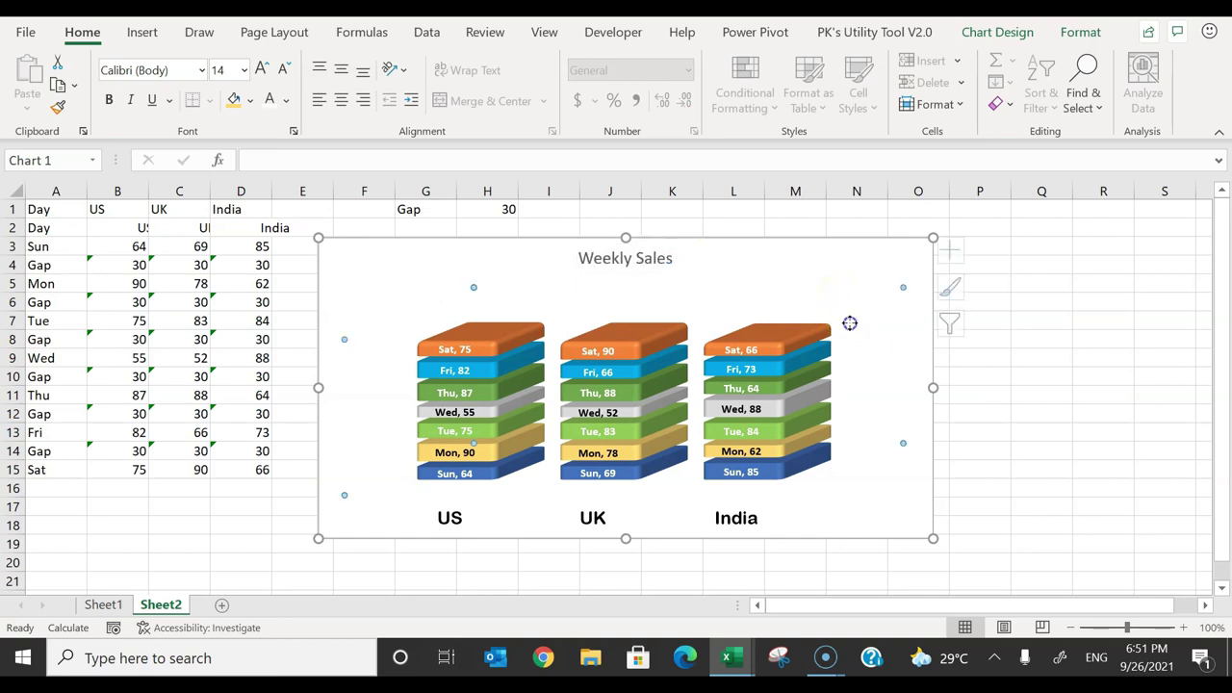
Step: Enlarge the plot area up and to the right
{"action": "left_click", "coordinate": [872, 487]}
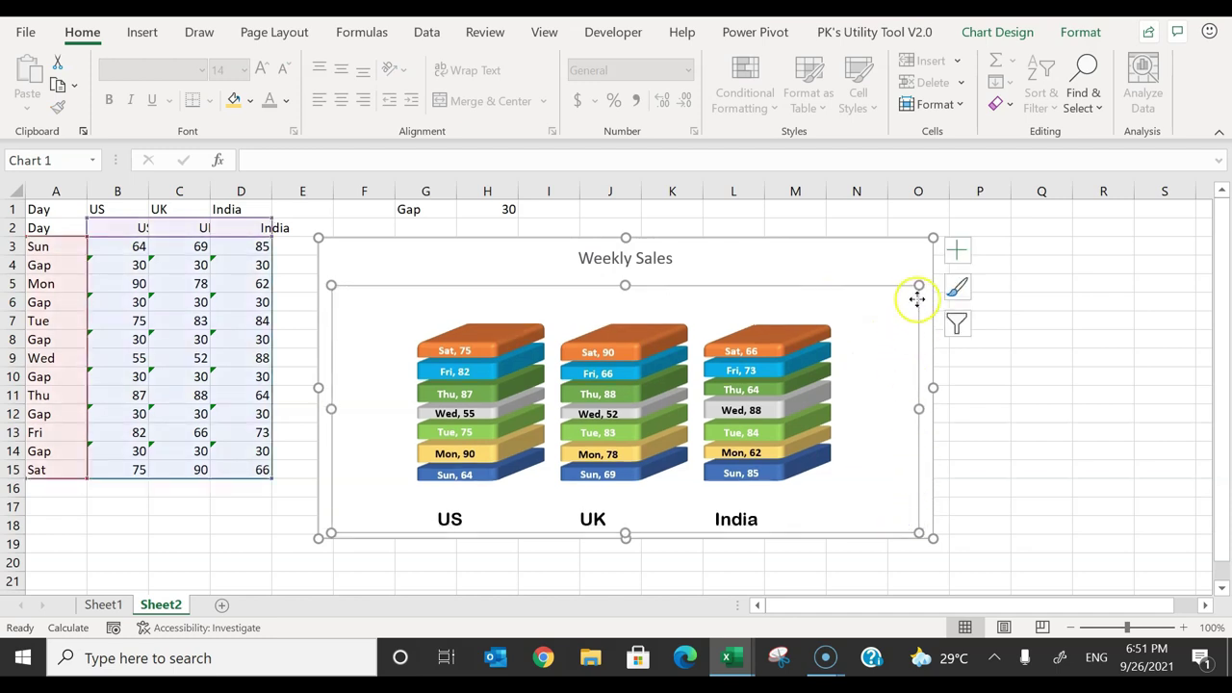
{"action": "left_click_drag", "start_coordinate": [919, 285], "coordinate": [926, 255]}
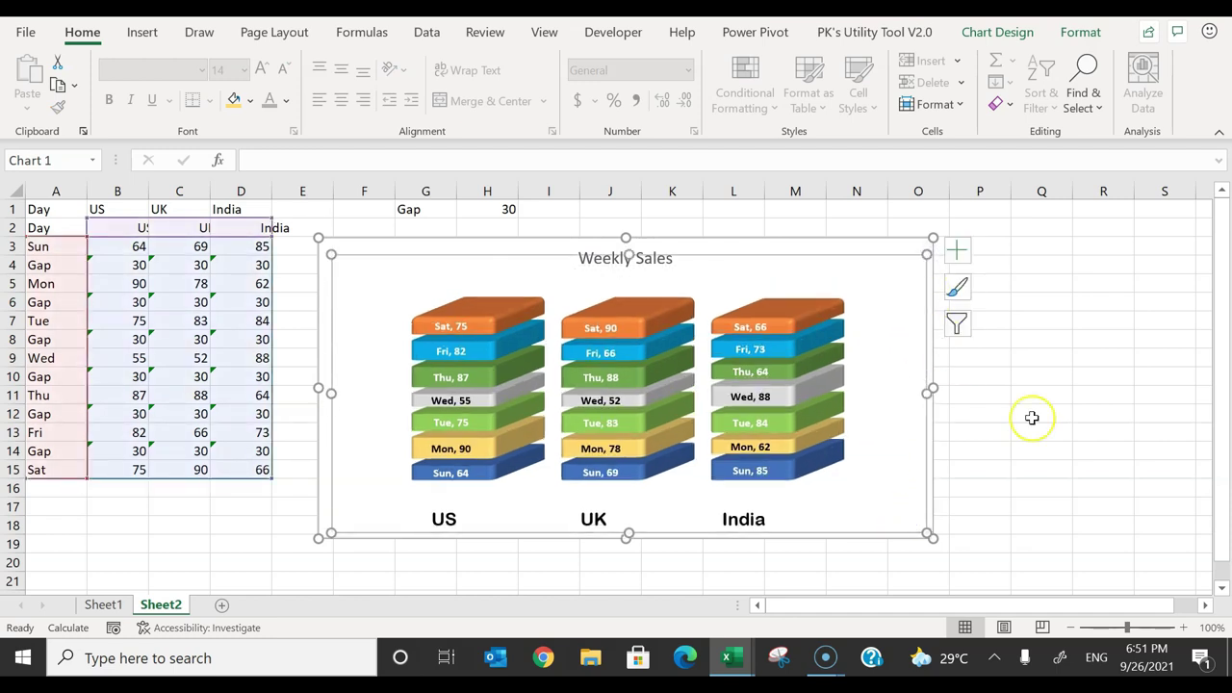
{"action": "left_click", "coordinate": [1055, 448]}
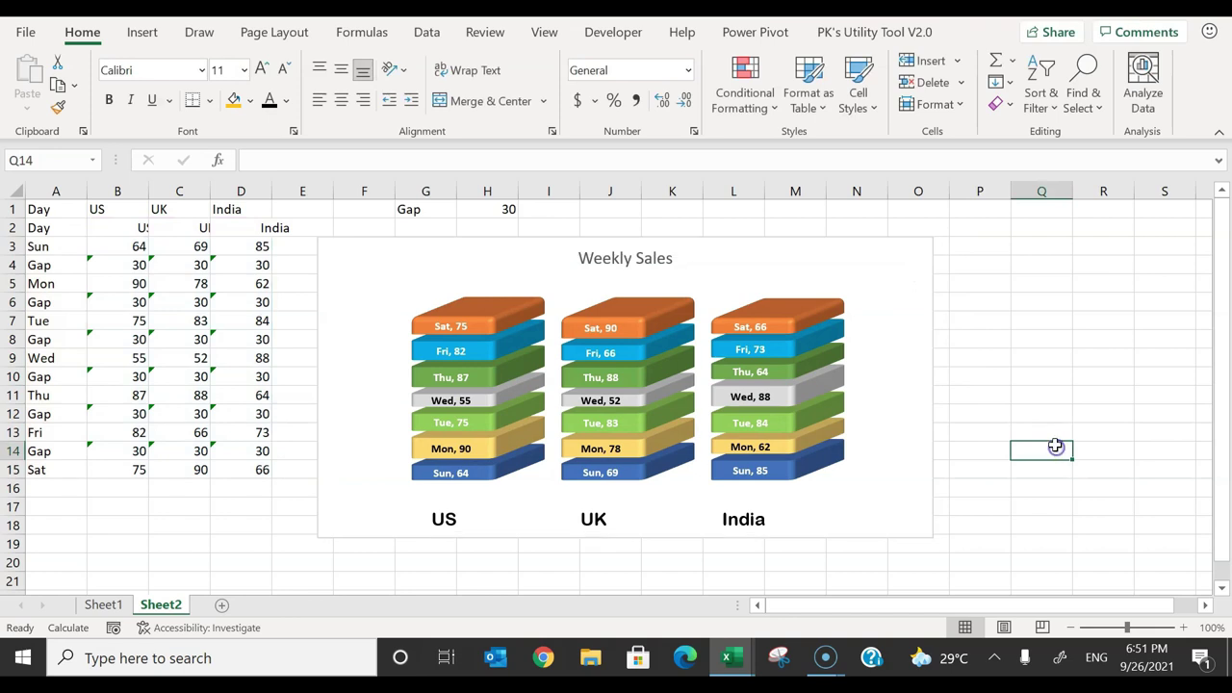
Step: Hide rows 2, 4, 6, 8, 10, 12 and 14
{"action": "left_click", "coordinate": [32, 266]}
{"action": "left_click", "coordinate": [10, 265]}
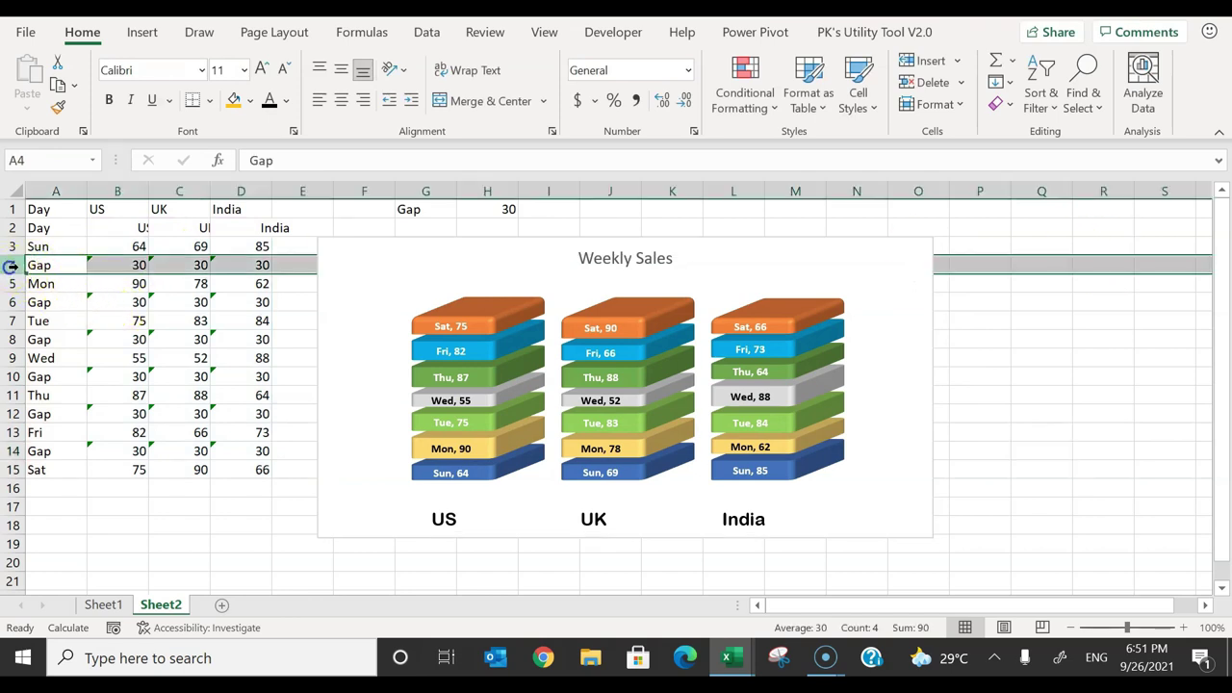
{"action": "left_click", "coordinate": [11, 302], "text": "ctrl"}
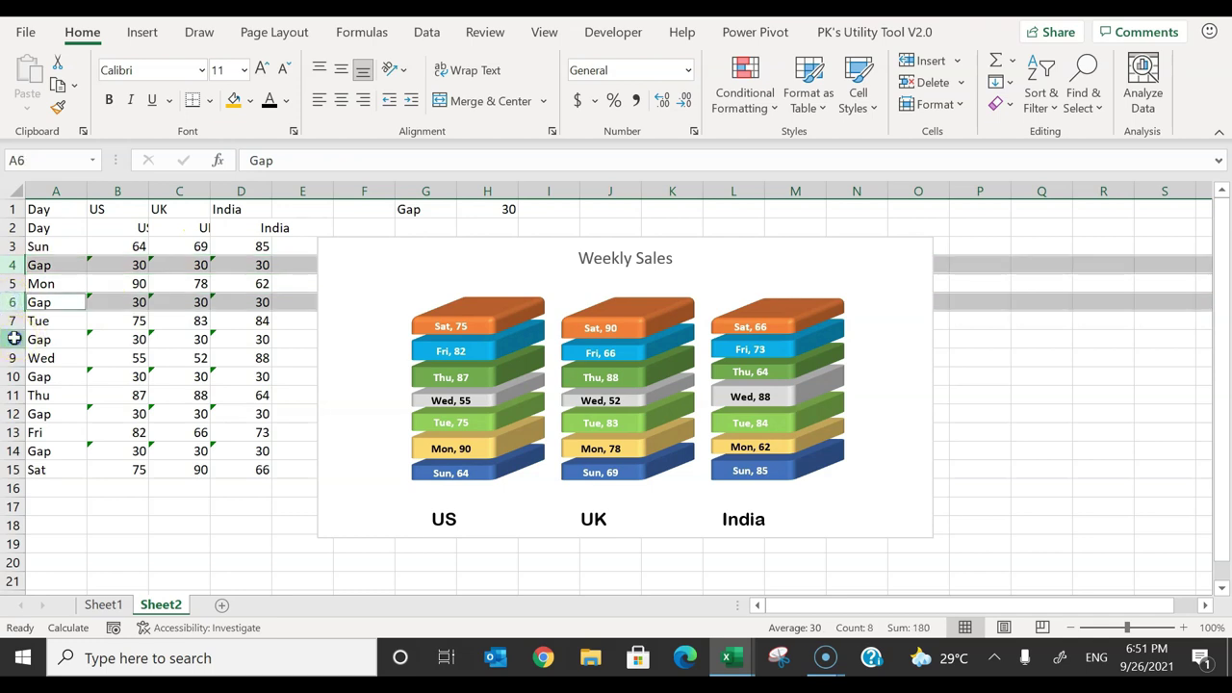
{"action": "left_click", "coordinate": [11, 338], "text": "ctrl"}
{"action": "left_click", "coordinate": [11, 376], "text": "ctrl"}
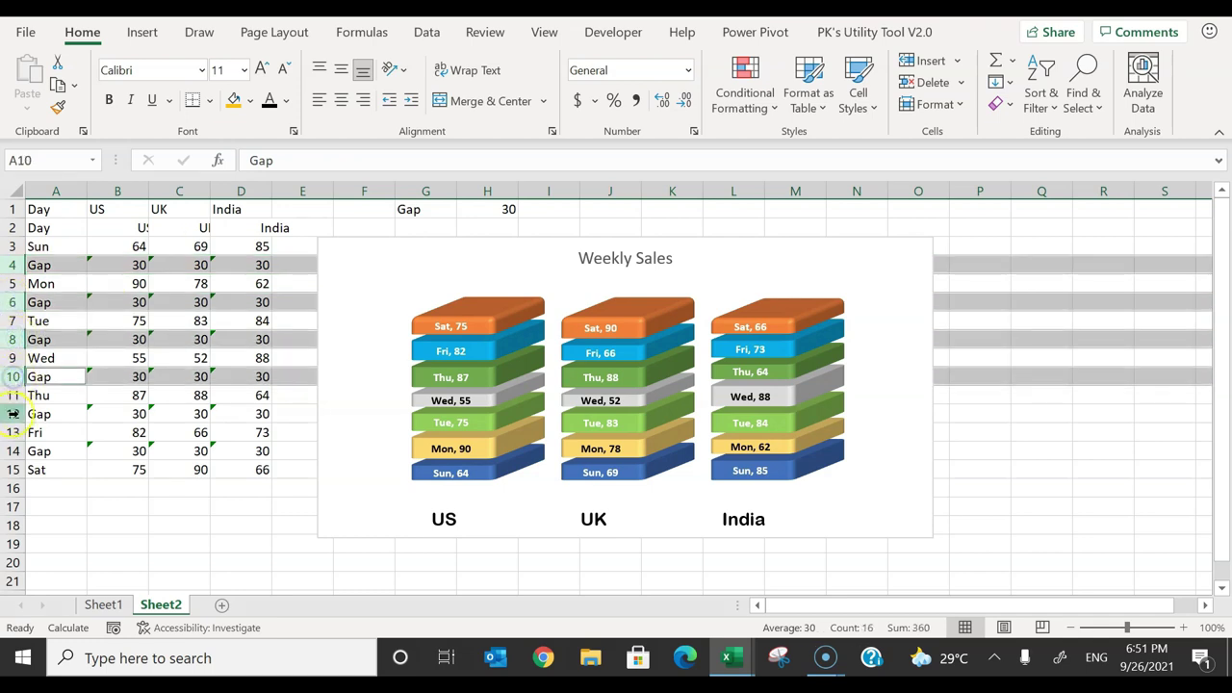
{"action": "left_click", "coordinate": [11, 414], "text": "ctrl"}
{"action": "left_click", "coordinate": [11, 451], "text": "ctrl"}
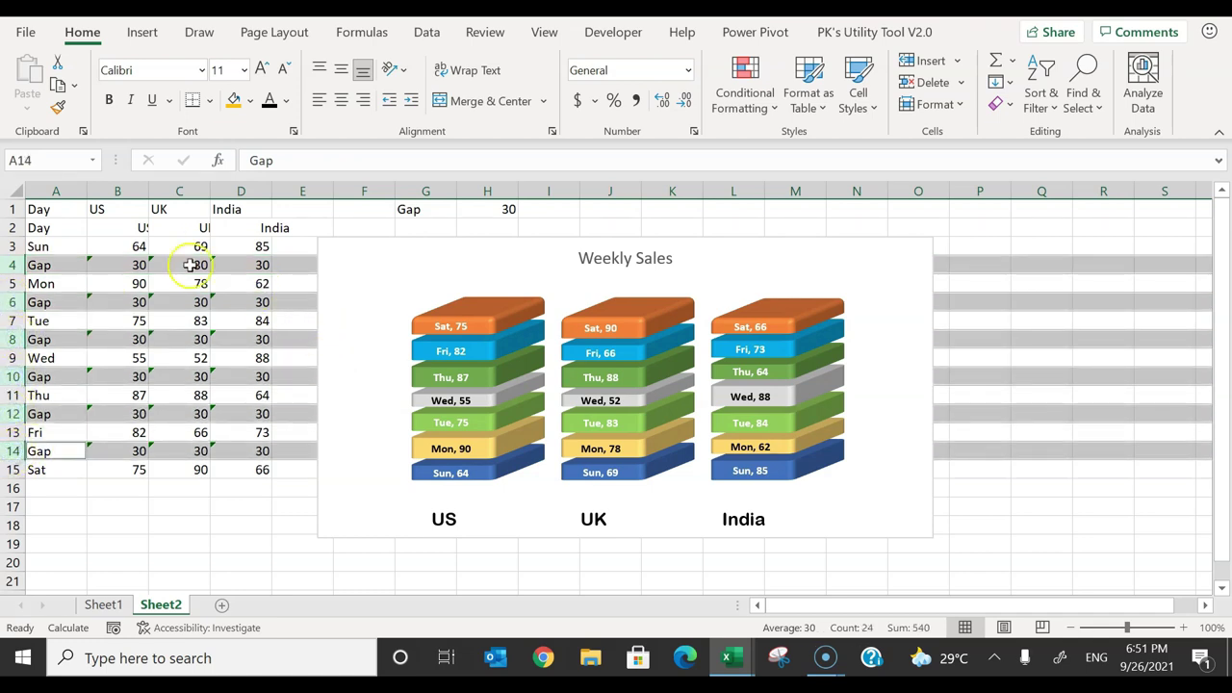
{"action": "left_click", "coordinate": [11, 227], "text": "ctrl"}
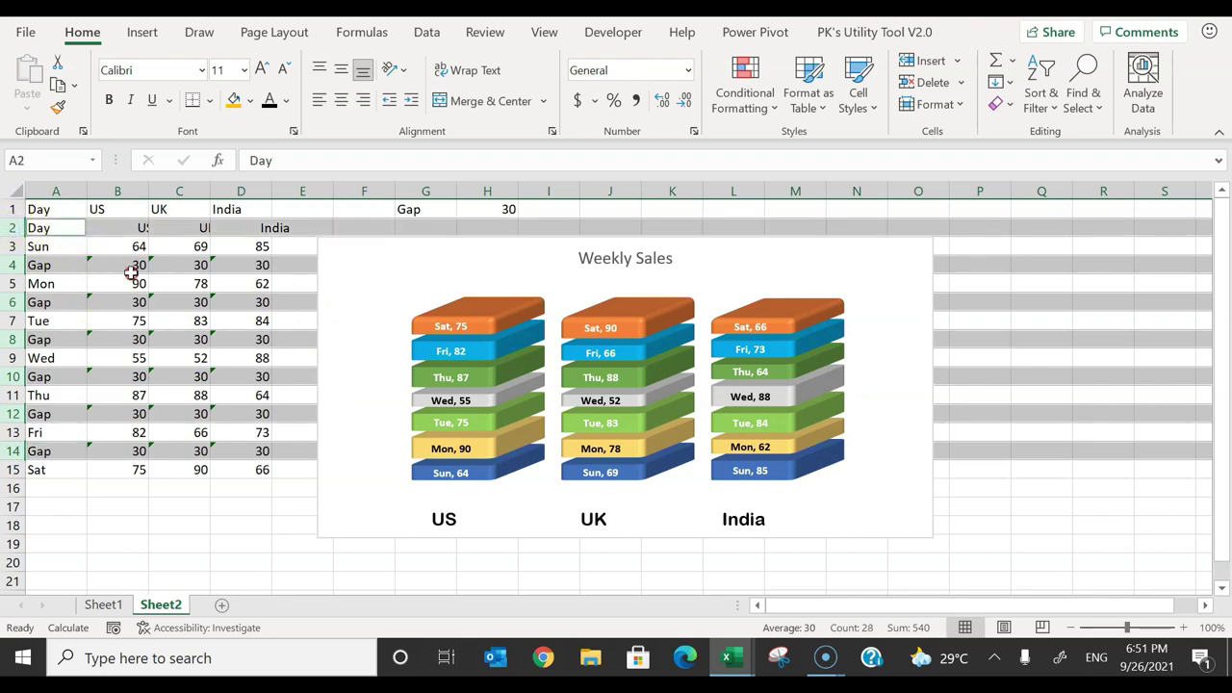
{"action": "key", "text": "ctrl+9"}
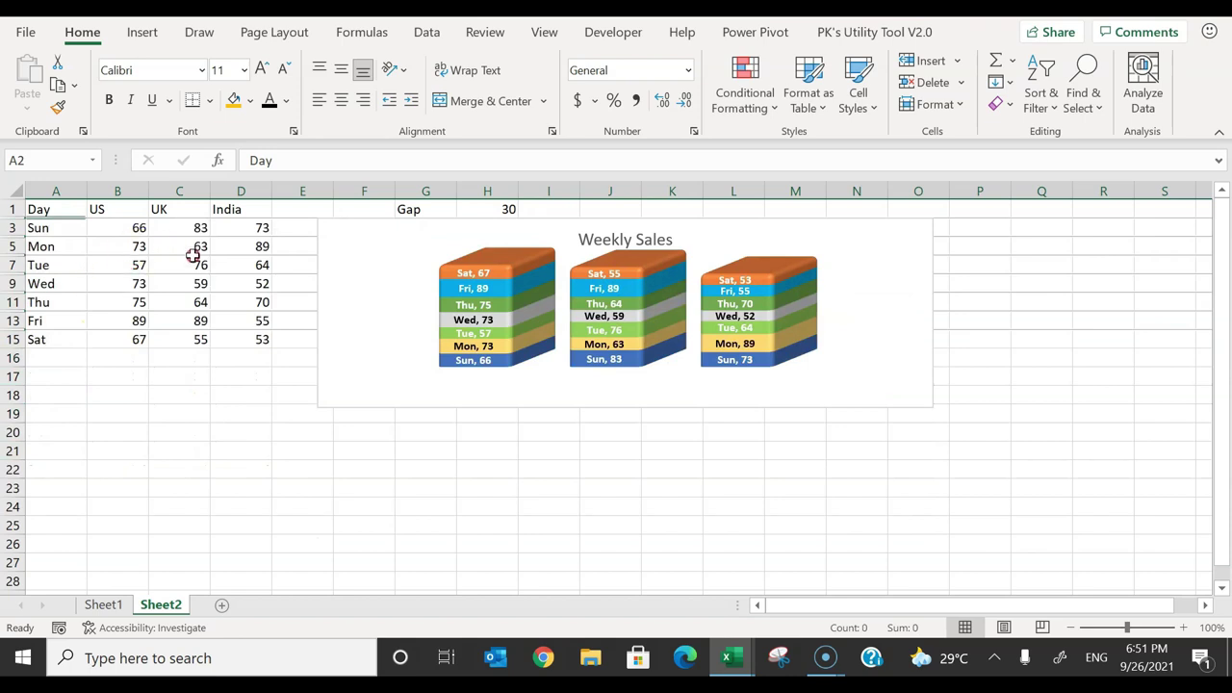
Step: Nudge the chart slightly and stretch it taller
{"action": "left_click", "coordinate": [192, 255]}
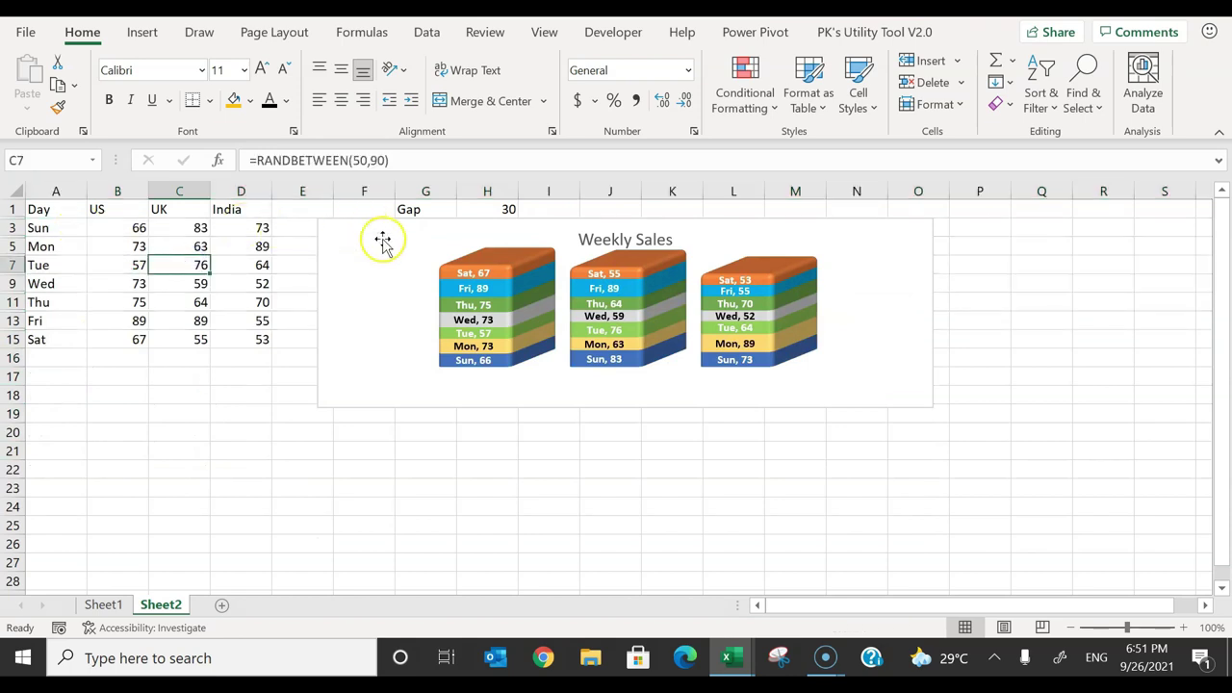
{"action": "left_click_drag", "start_coordinate": [347, 237], "coordinate": [350, 241]}
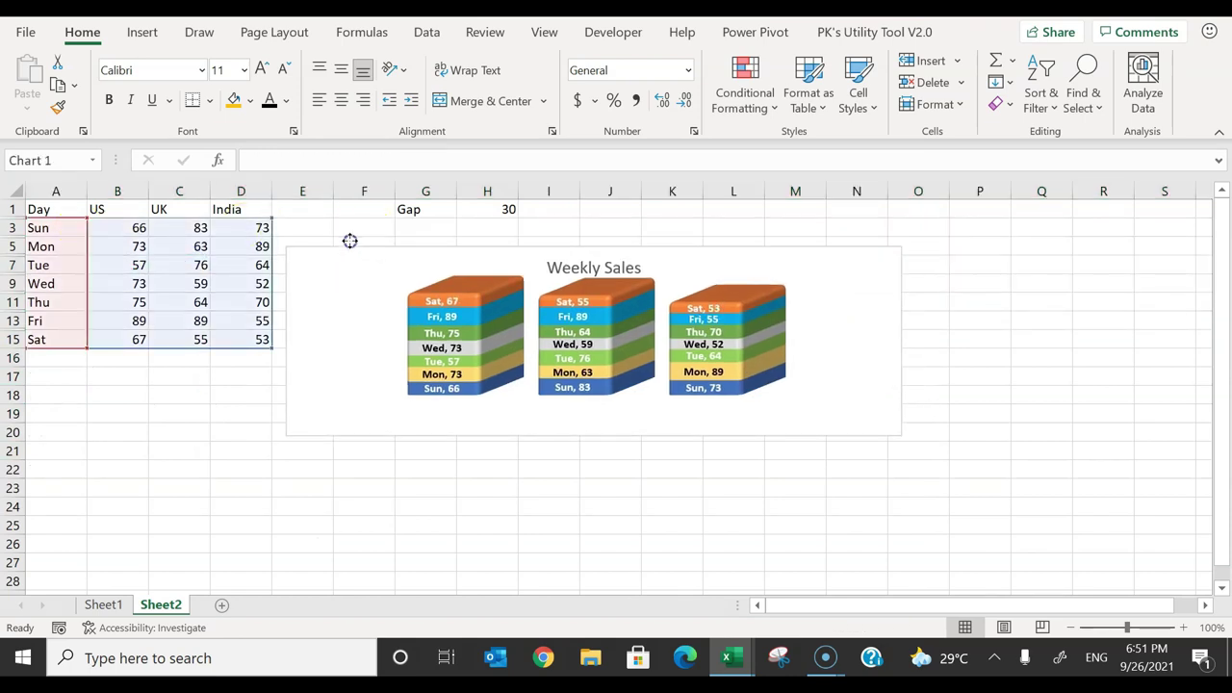
{"action": "left_click_drag", "start_coordinate": [604, 424], "coordinate": [603, 543]}
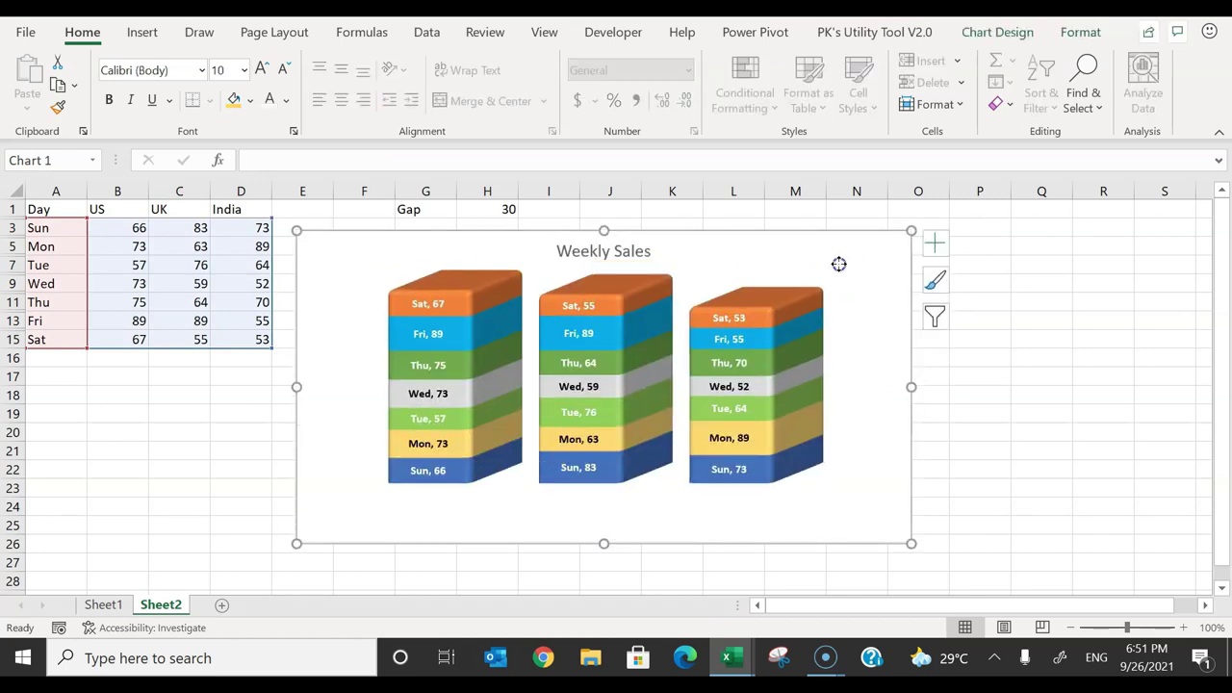
Step: Enable 'Show data in hidden rows and columns' in the chart's Hidden and Empty Cells settings
{"action": "right_click", "coordinate": [806, 256]}
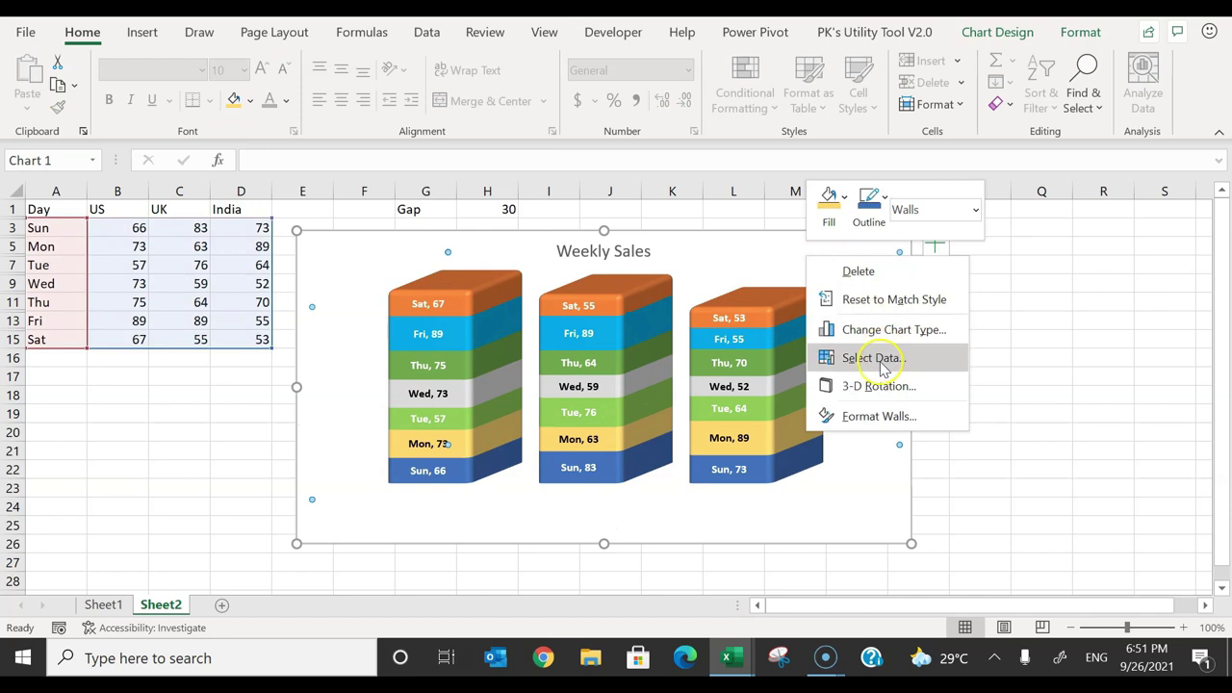
{"action": "left_click", "coordinate": [871, 357]}
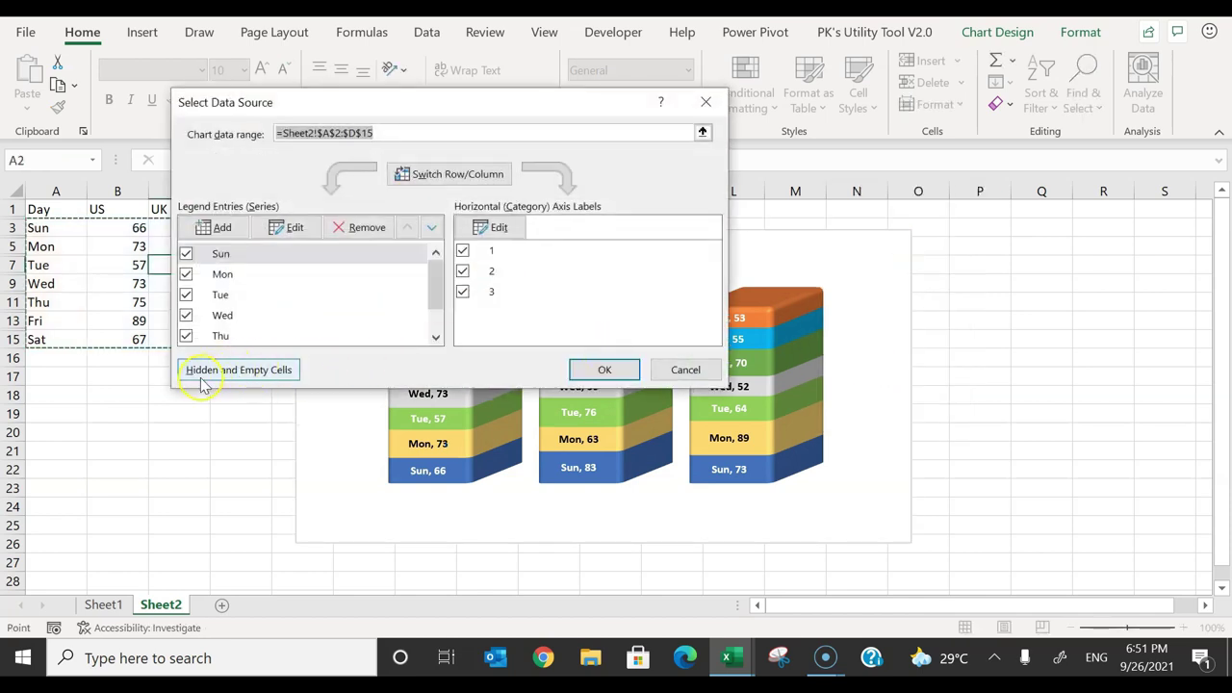
{"action": "left_click", "coordinate": [267, 373]}
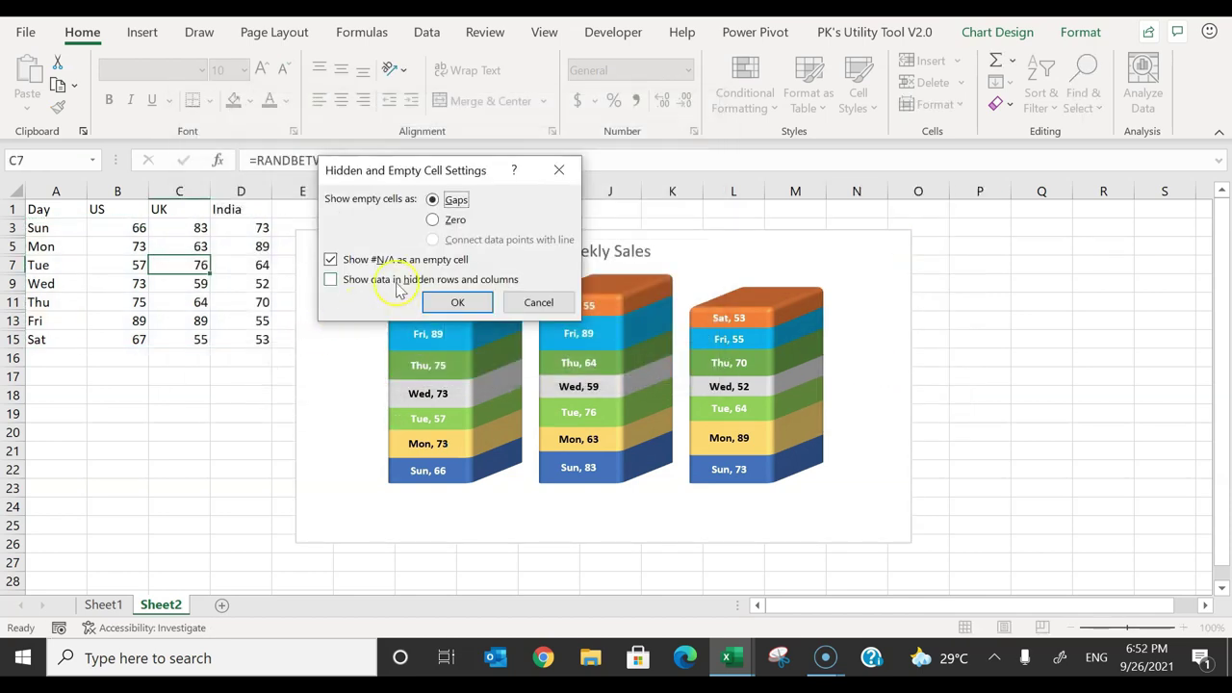
{"action": "left_click", "coordinate": [494, 285]}
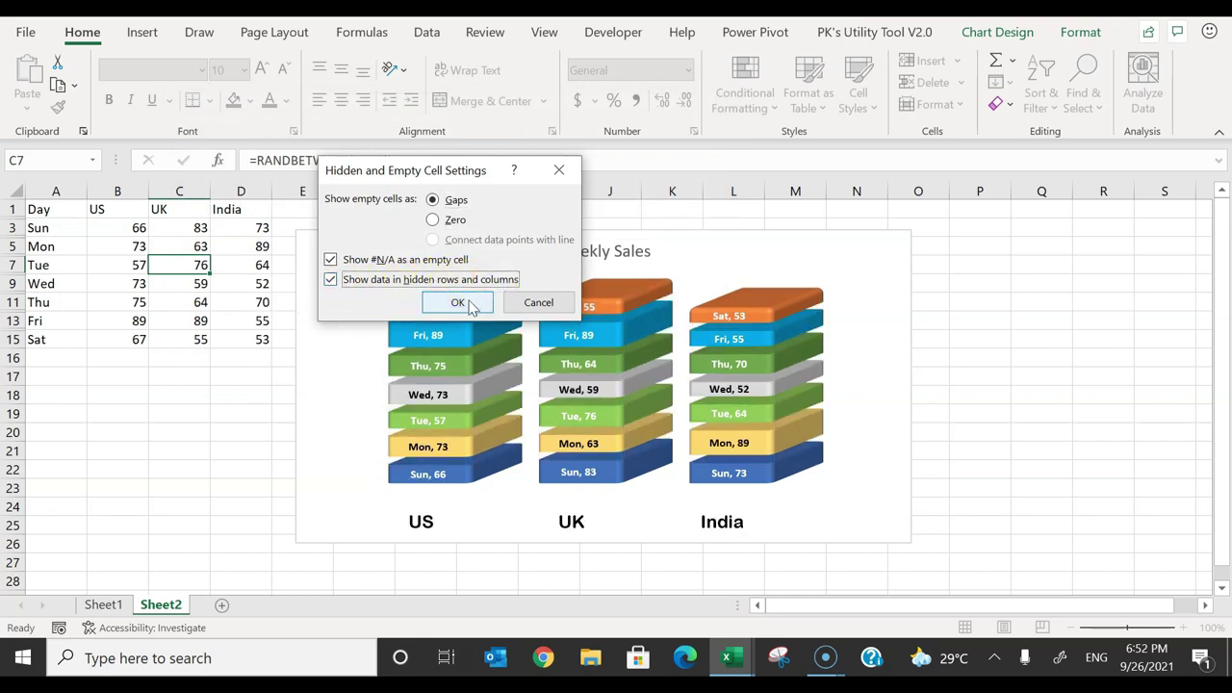
{"action": "left_click", "coordinate": [470, 306]}
{"action": "left_click", "coordinate": [604, 365]}
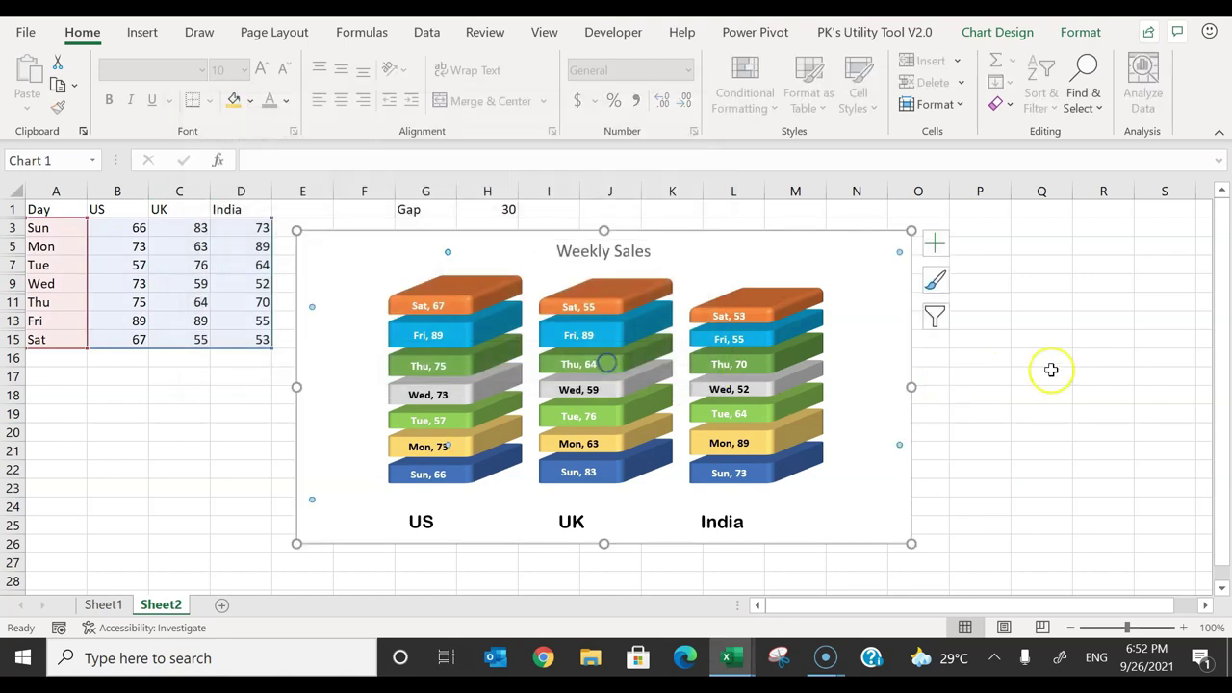
{"action": "left_click", "coordinate": [1051, 370]}
Step: Try Gap values of 10 and then 60 in cell H1 to see the chart spacing change
{"action": "left_click", "coordinate": [503, 207]}
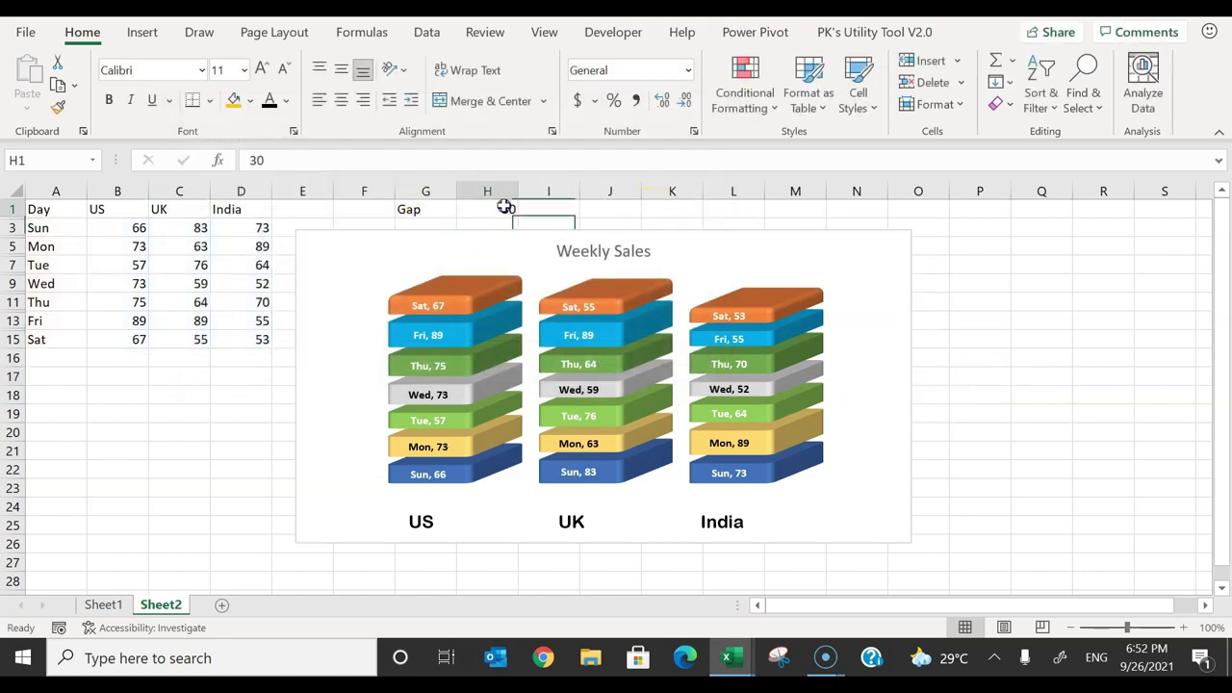
{"action": "type", "text": "10"}
{"action": "key", "text": "Return"}
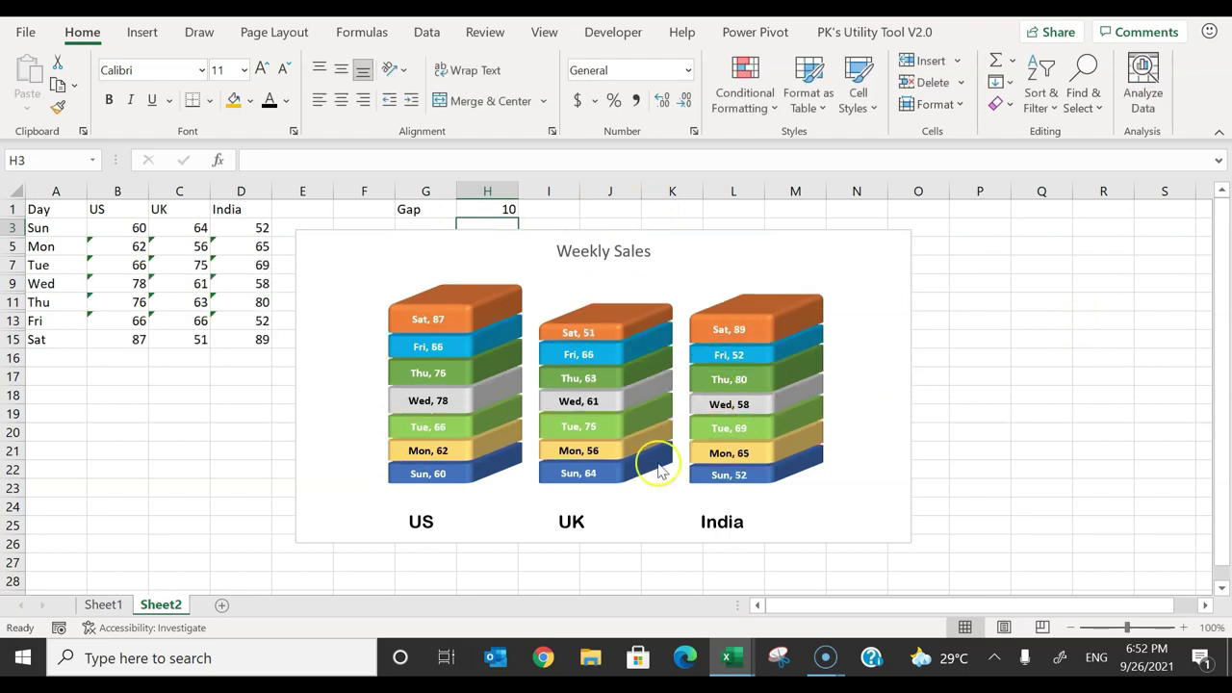
{"action": "left_click", "coordinate": [493, 206]}
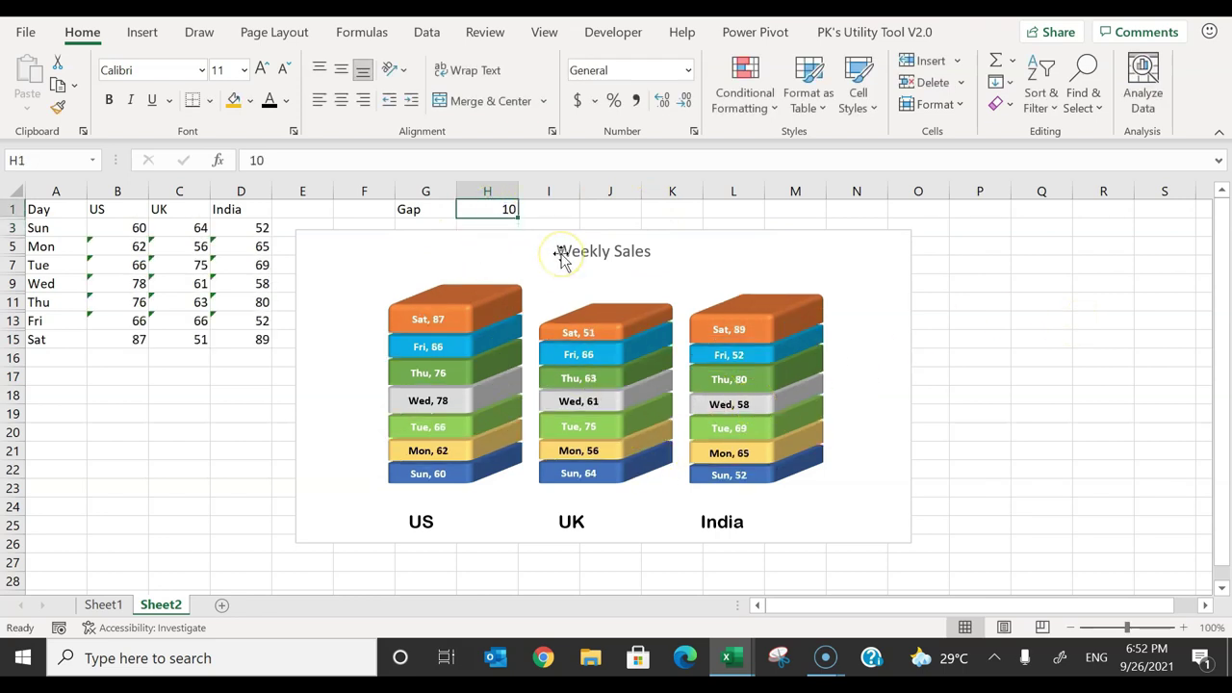
{"action": "type", "text": "60"}
{"action": "key", "text": "Return"}
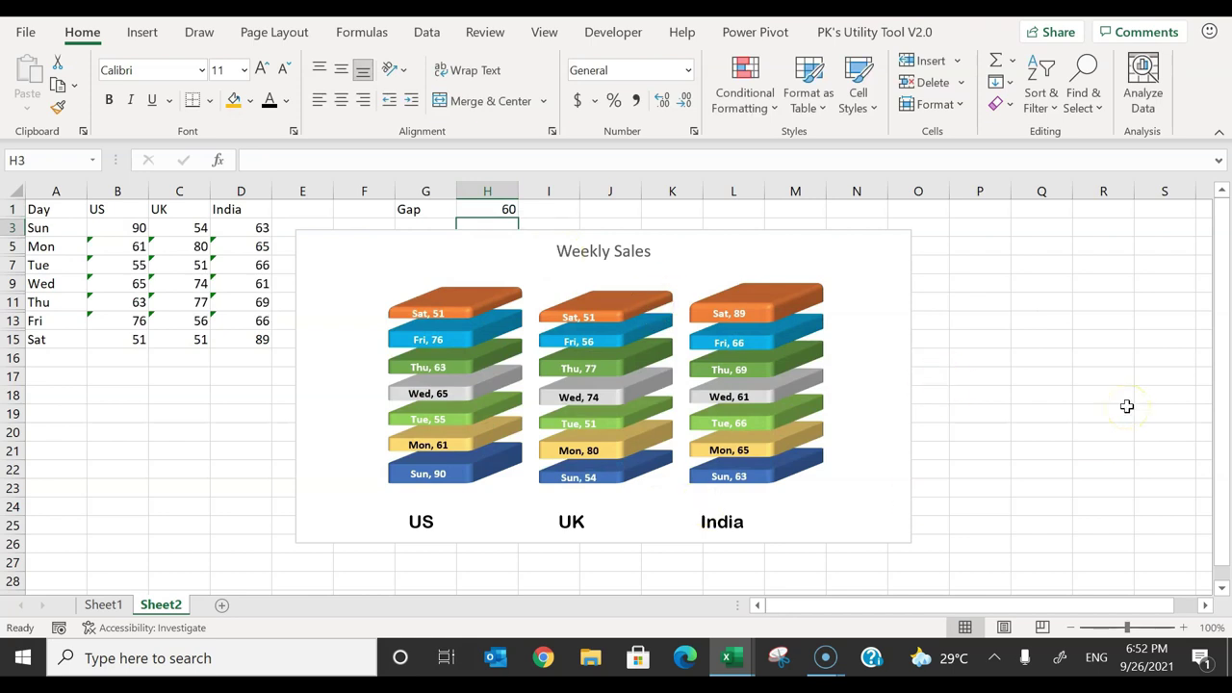
Step: Set the Gap value in H1 back to 30
{"action": "left_click", "coordinate": [508, 209]}
{"action": "type", "text": "3"}
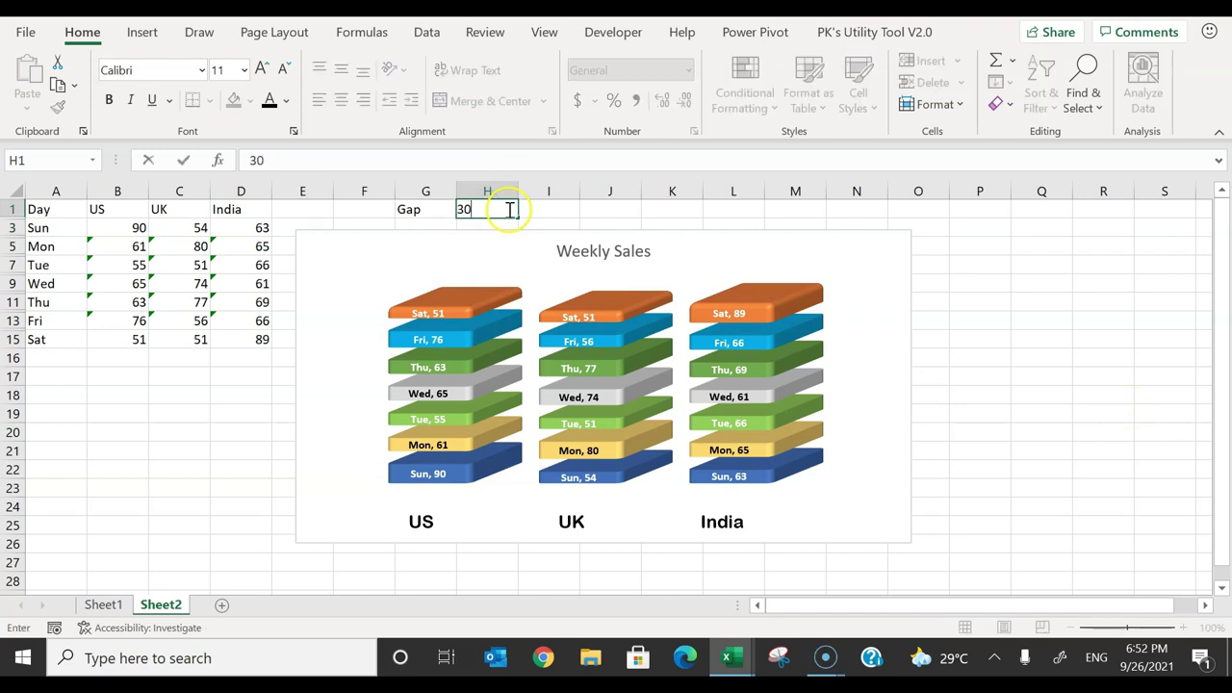
{"action": "key", "text": "Return"}
{"action": "left_click", "coordinate": [1039, 287]}
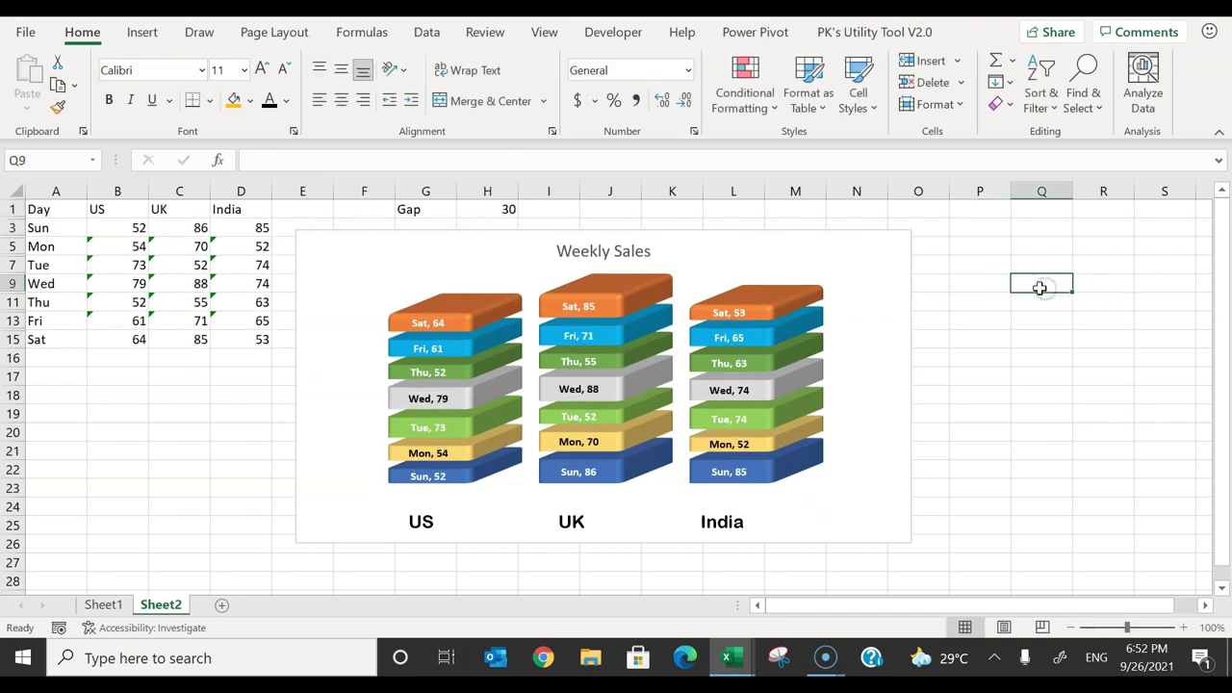